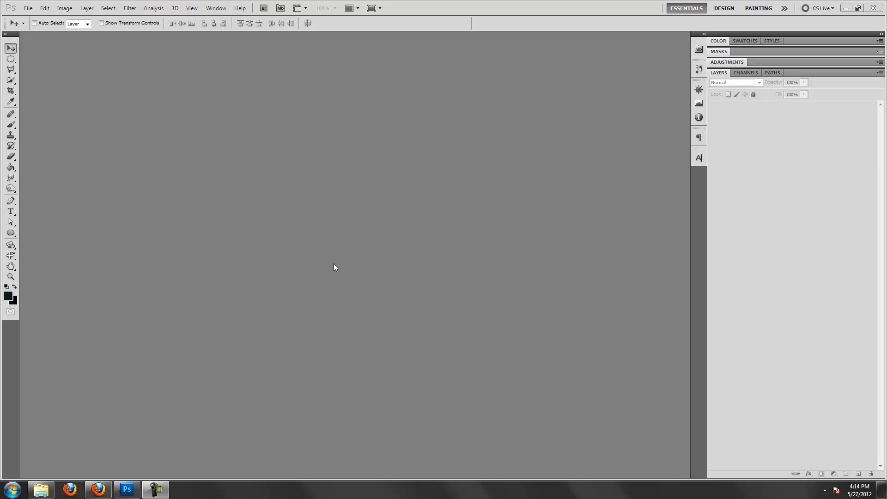
Create a new 4000 × 4000 px document with a white Background layer
click(28, 8)
drag(364, 130, 366, 135)
key(Tab)
key(Tab)
key(Tab)
click(510, 143)
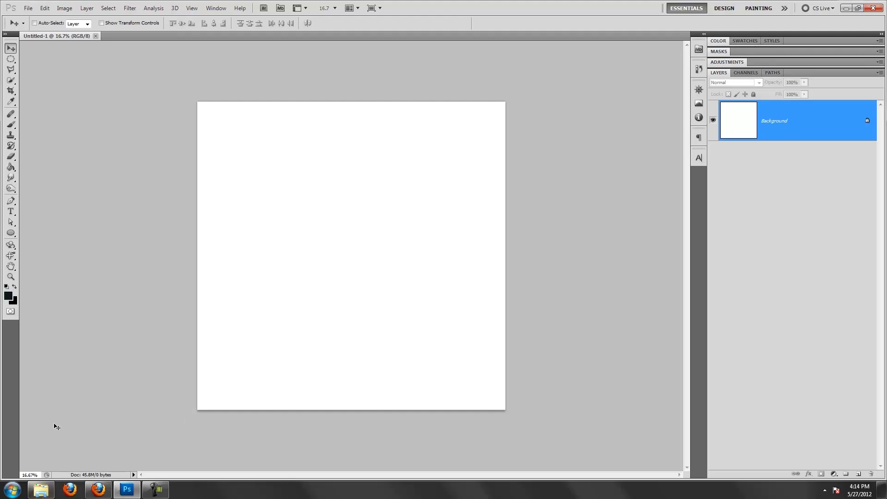
click(41, 489)
Show the Blend folder's satellite images as Extra Large Icons and scroll through them
drag(610, 105, 586, 99)
click(742, 366)
scroll(748, 363, up, 2)
click(783, 127)
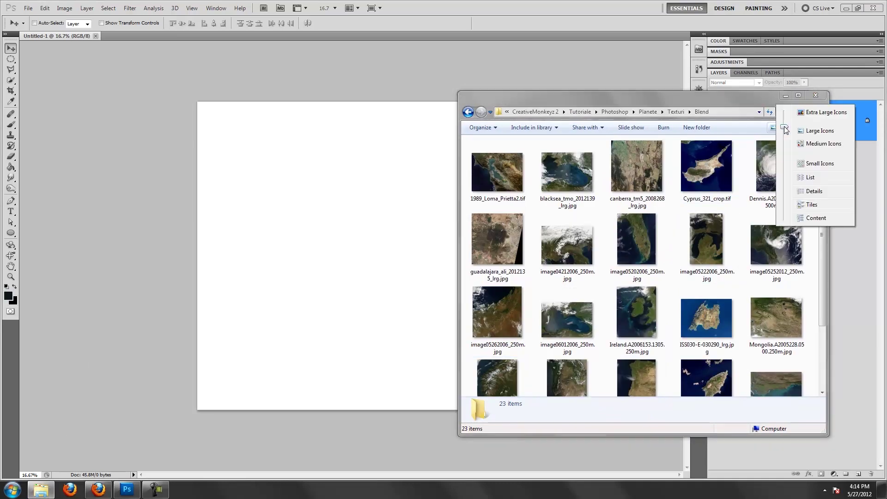
click(806, 111)
scroll(822, 180, down, 1)
scroll(823, 185, down, 1)
scroll(822, 199, down, 2)
scroll(822, 213, down, 1)
drag(822, 217, 816, 257)
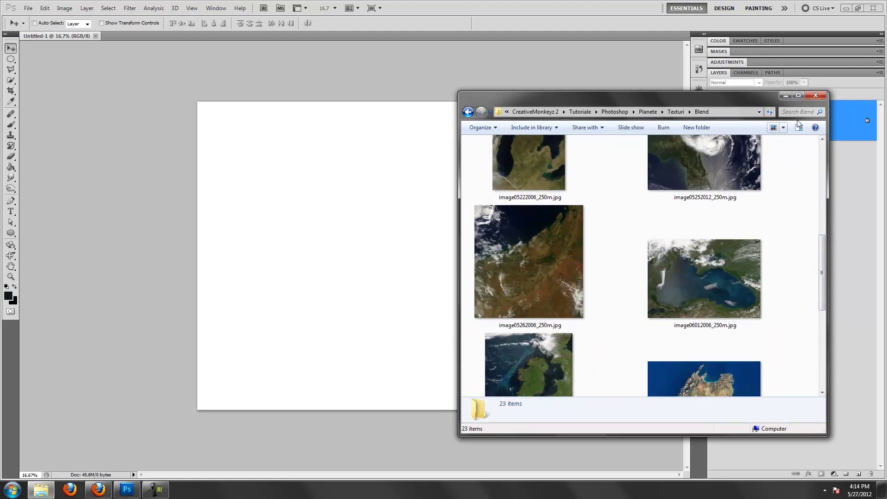
Shrink the thumbnails to Large Icons so all 23 images fit in one grid
click(783, 128)
drag(783, 131, 782, 147)
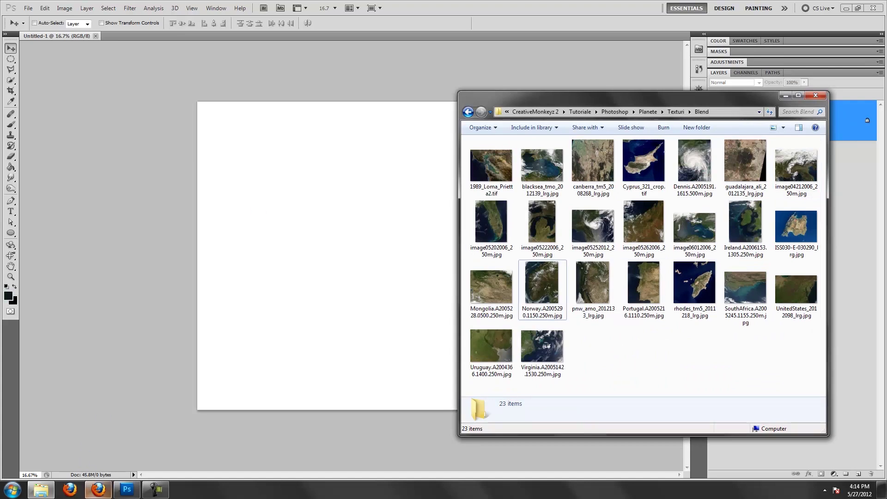
click(98, 489)
scroll(141, 244, up, 1)
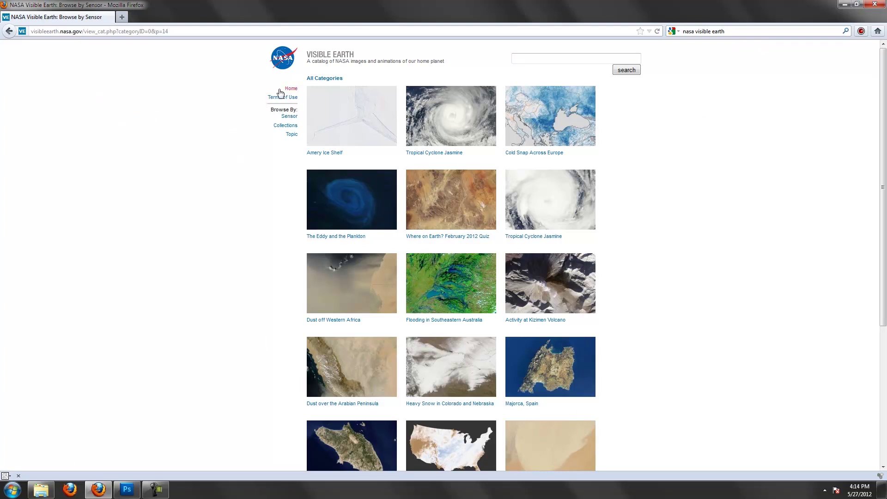
Browse the Visible Earth gallery and go to page 13 of the catalog
scroll(239, 192, down, 5)
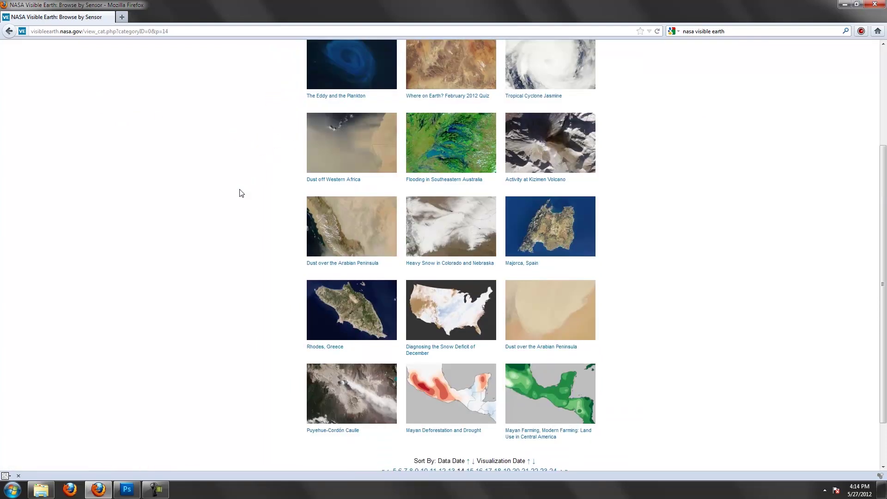
scroll(248, 217, down, 2)
scroll(618, 297, up, 4)
scroll(616, 293, up, 3)
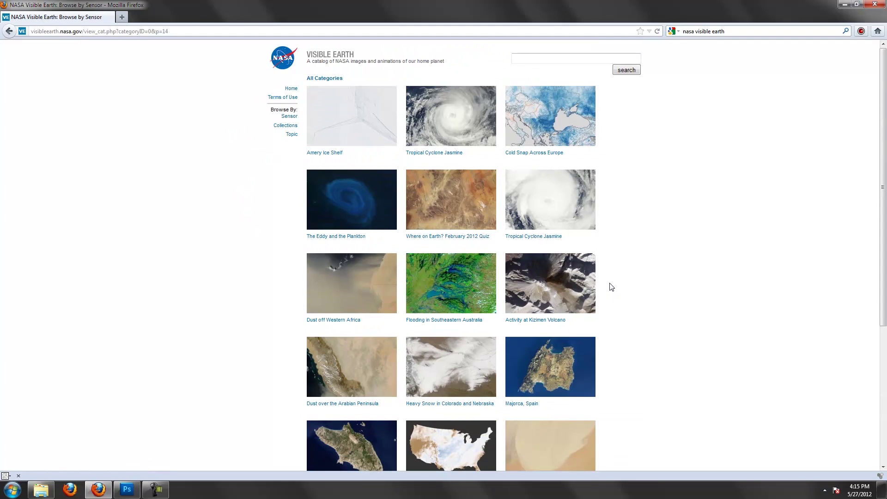
scroll(610, 287, down, 7)
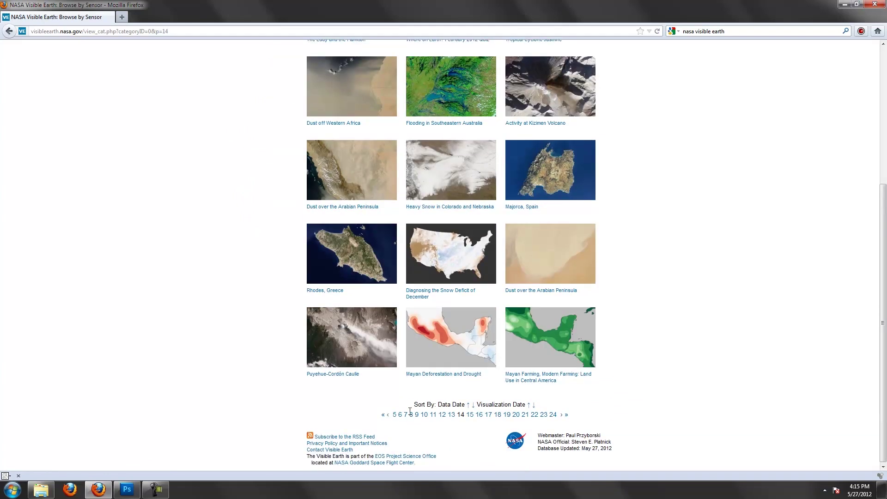
scroll(518, 413, up, 7)
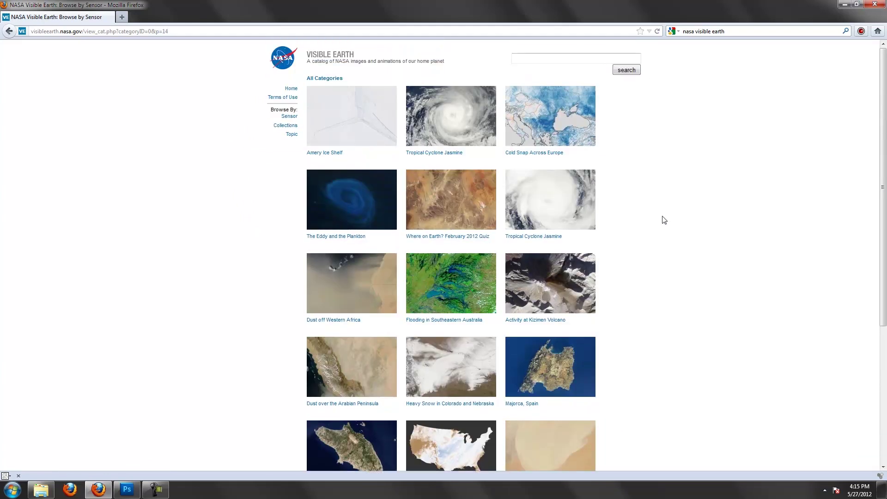
scroll(667, 305, down, 7)
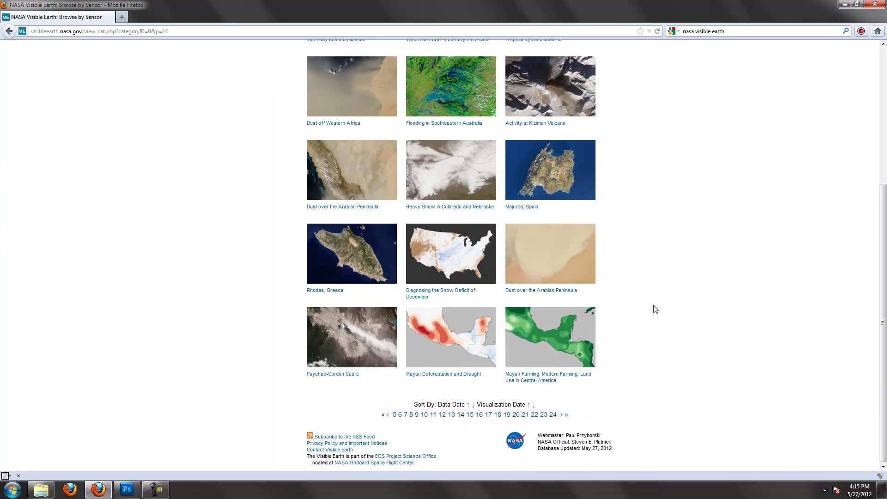
scroll(655, 309, up, 3)
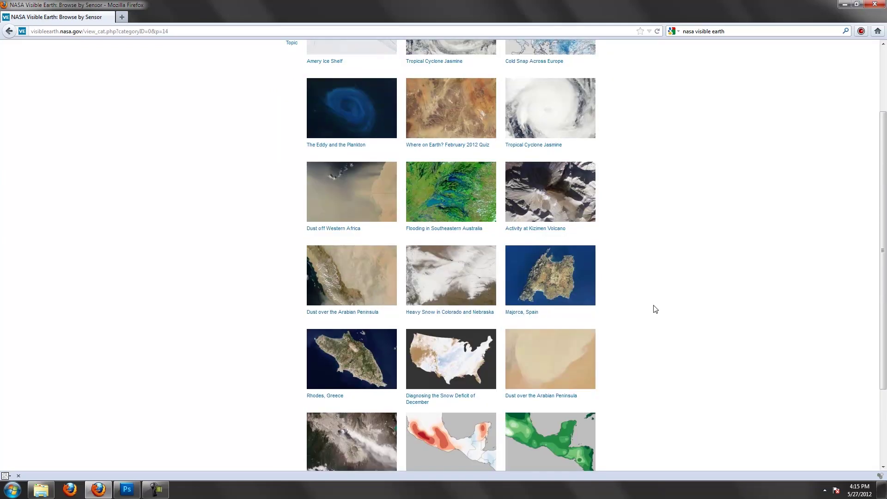
scroll(655, 309, up, 2)
scroll(654, 308, down, 1)
scroll(653, 308, down, 2)
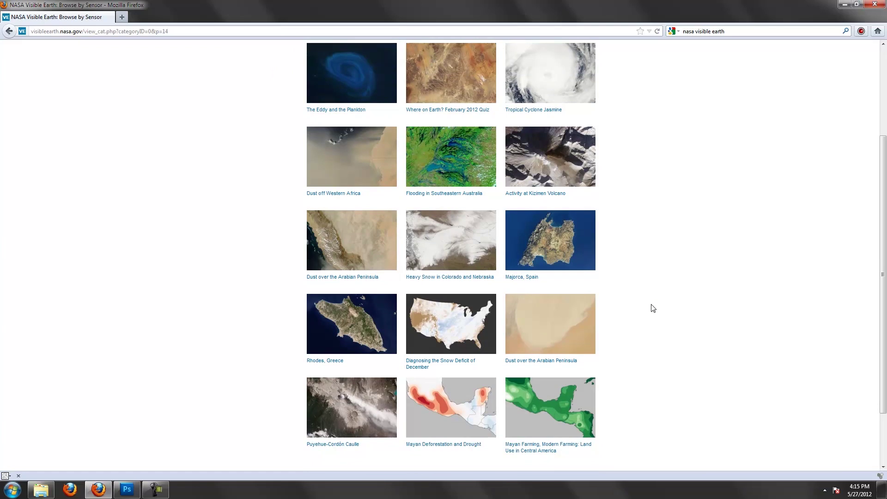
scroll(652, 308, down, 1)
scroll(652, 307, up, 5)
scroll(651, 308, up, 1)
scroll(699, 317, down, 4)
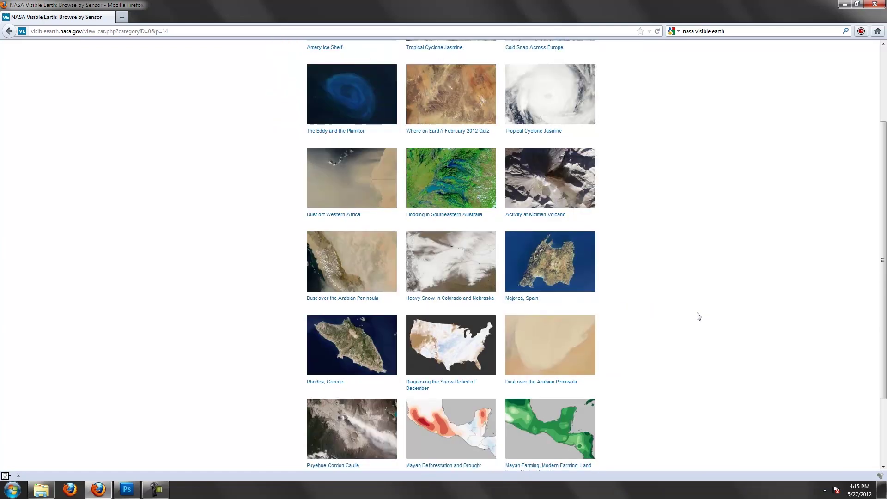
scroll(699, 317, down, 4)
click(451, 415)
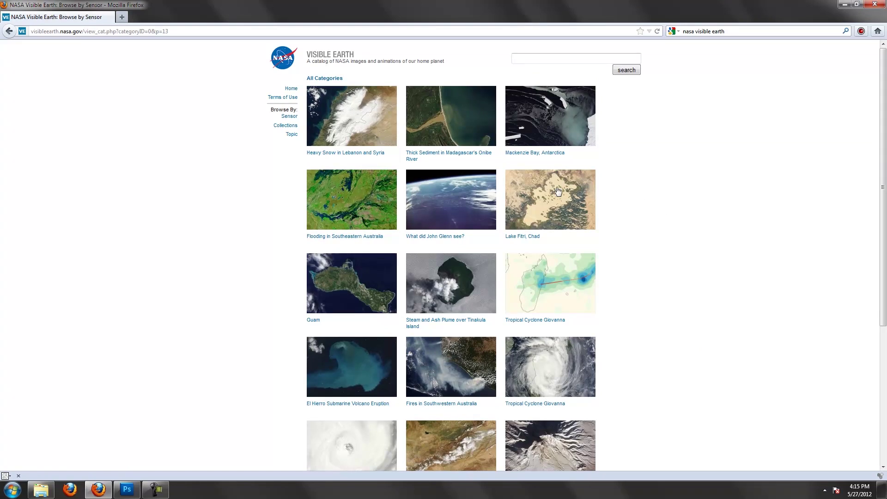
Scroll through the page 13 listing and bring the Blend images folder back
scroll(710, 320, down, 3)
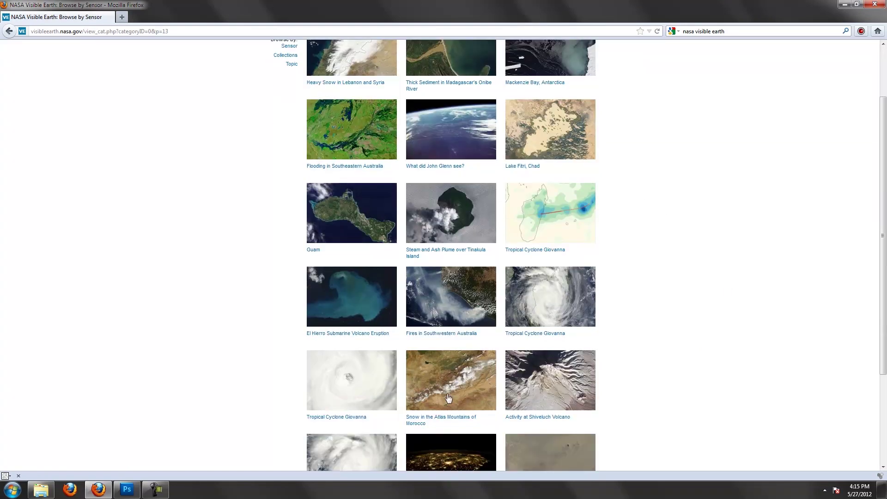
scroll(686, 393, down, 5)
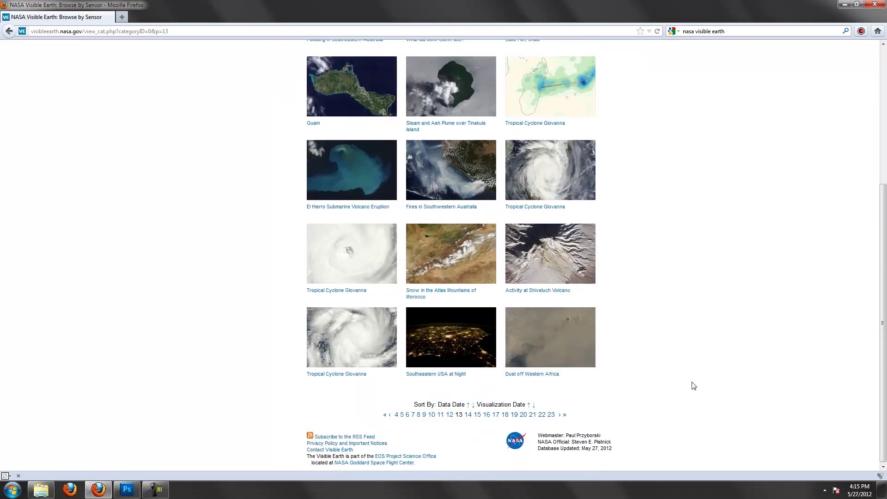
click(42, 490)
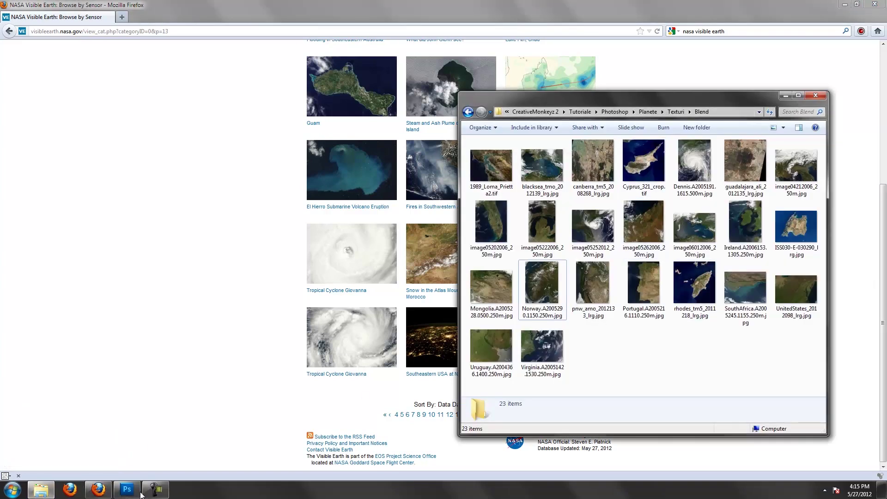
Drag Mongolia.A2005228.0500.250m.jpg onto the canvas as a layer, scaled to about 91.5%
click(127, 489)
click(42, 490)
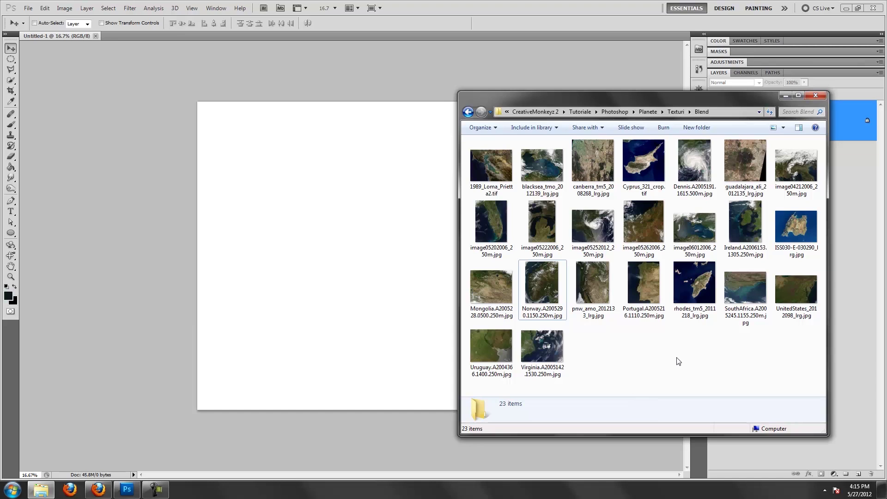
click(488, 294)
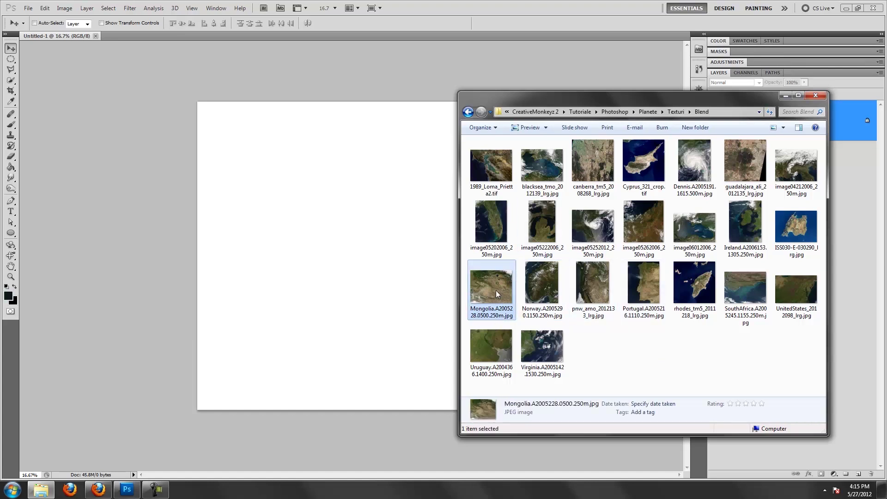
drag(496, 294, 351, 208)
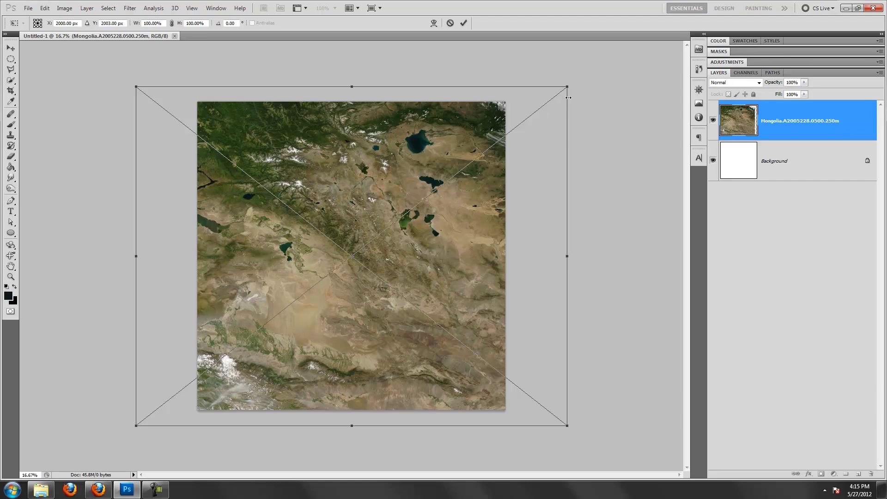
drag(567, 86, 549, 101)
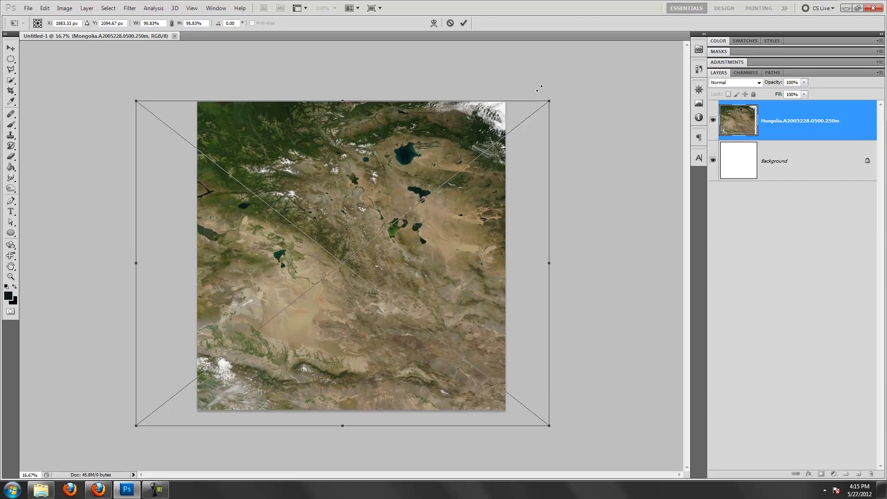
drag(135, 428, 159, 420)
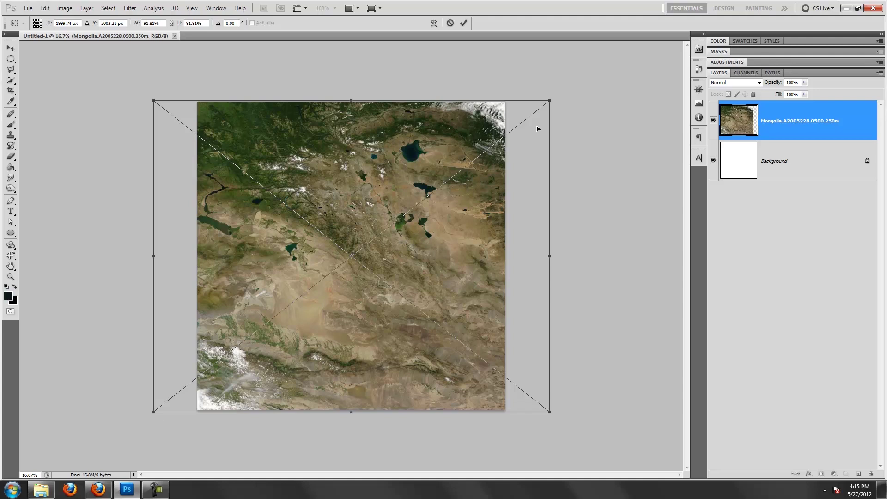
drag(551, 100, 549, 100)
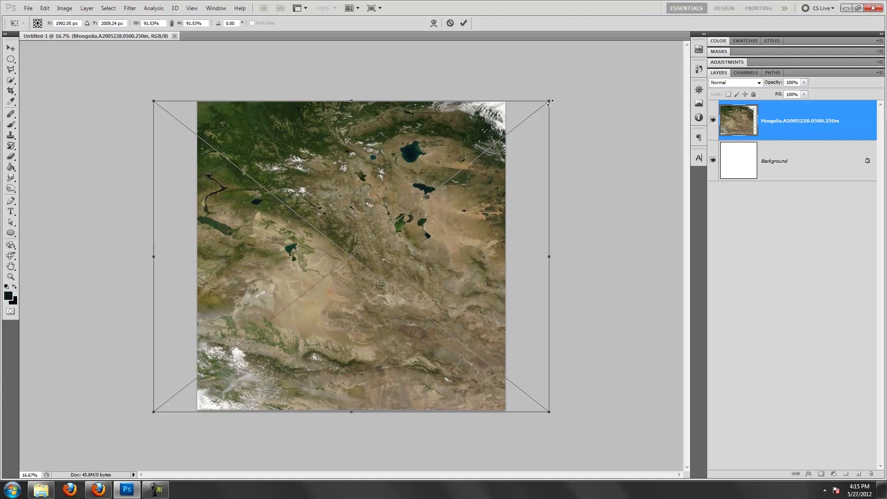
key(Return)
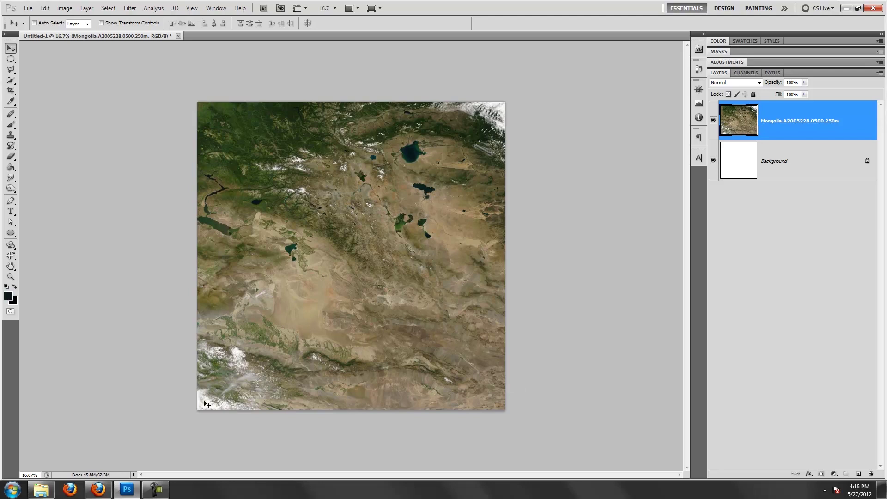
Add the Michigan image05222006_250m layer, scaled to about 77% over Mongolia's lower right
click(41, 489)
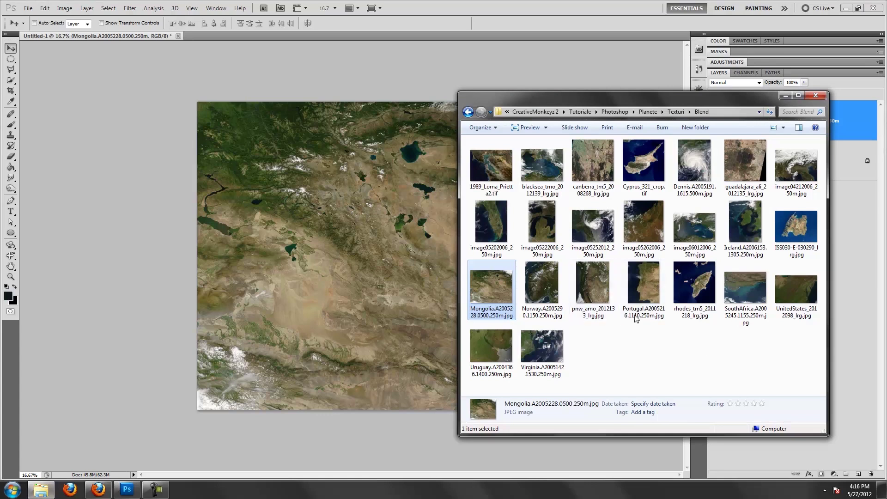
click(693, 295)
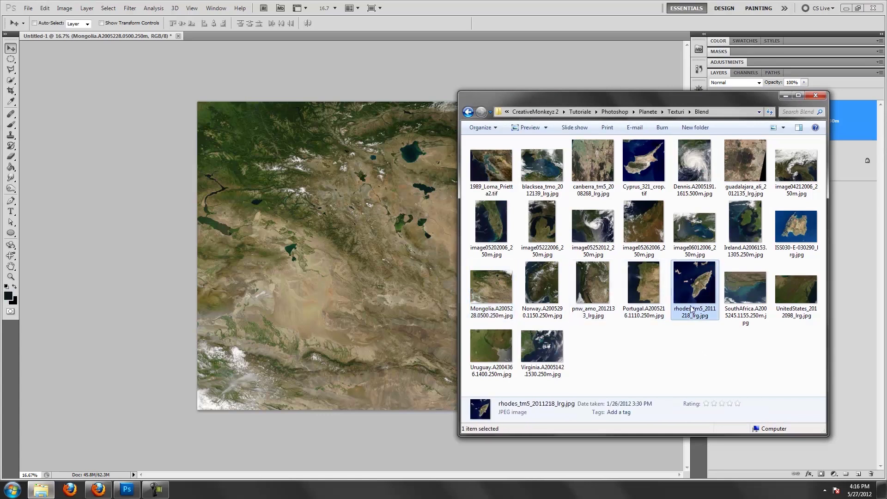
key(Up)
key(Right)
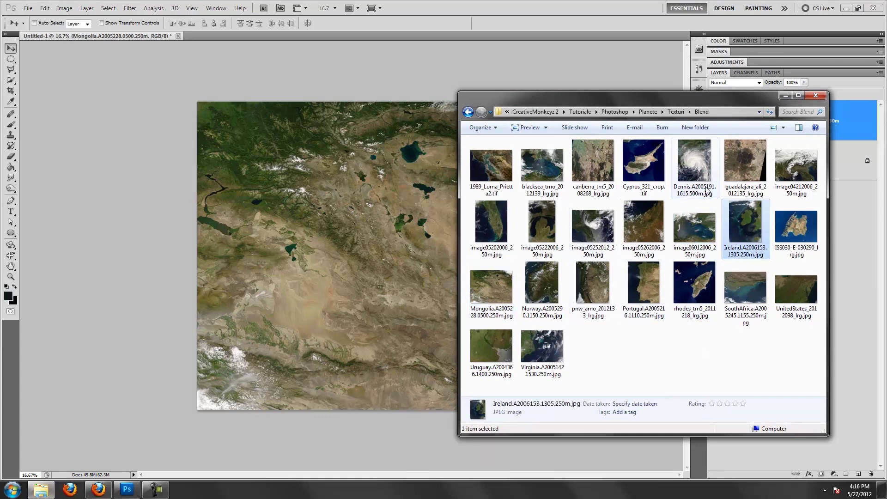
drag(543, 219, 350, 227)
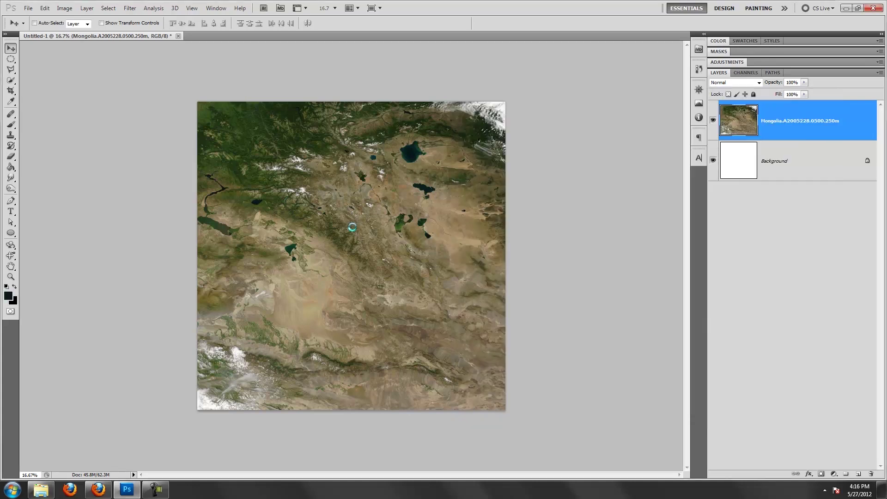
drag(411, 167, 460, 161)
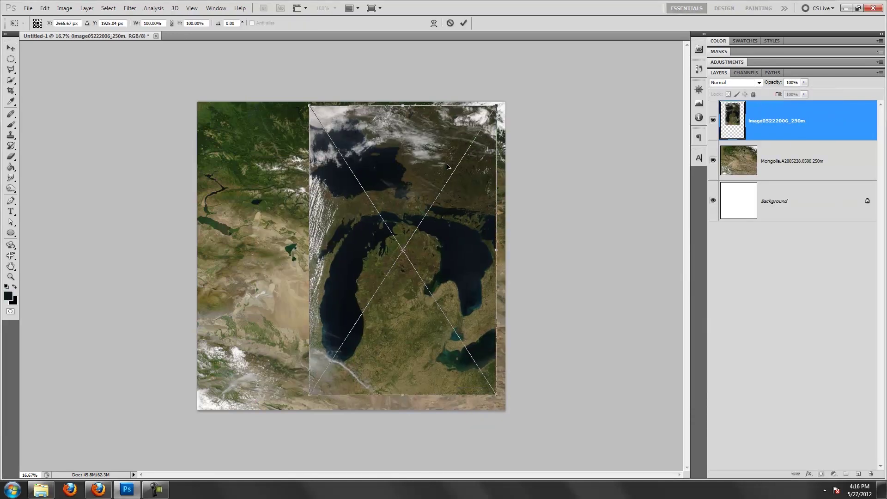
mouse_move(492, 107)
mouse_down()
mouse_move(452, 129)
mouse_move(462, 205)
mouse_up()
key(Return)
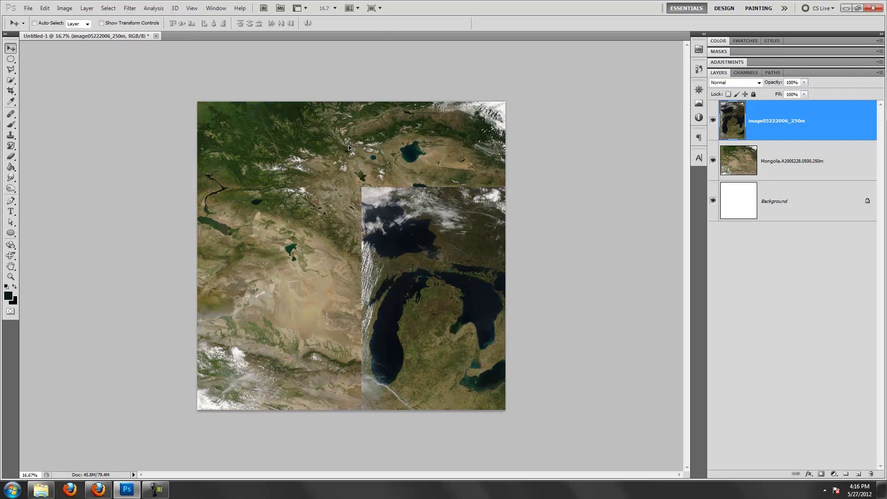
Draw a dark circle shape layer over the canvas with the Ellipse Tool
click(11, 233)
mouse_move(203, 107)
mouse_down()
mouse_move(503, 393)
mouse_move(505, 411)
mouse_up()
key(v)
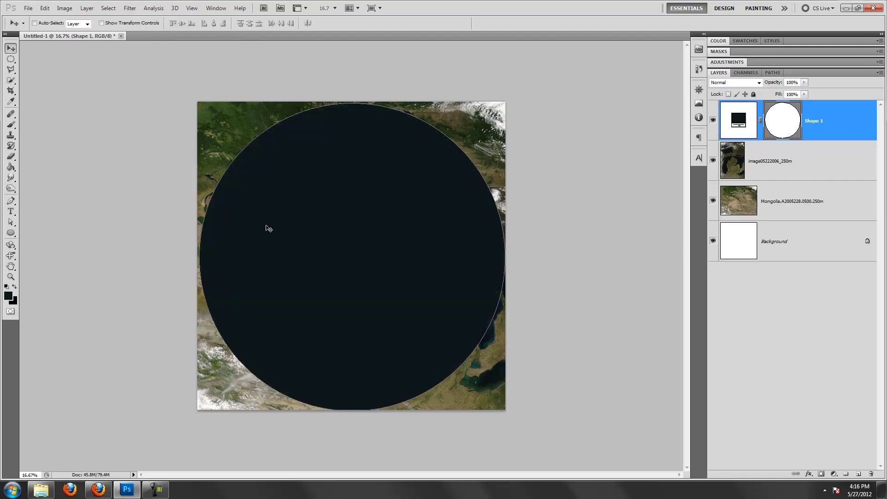
key(ctrl+z)
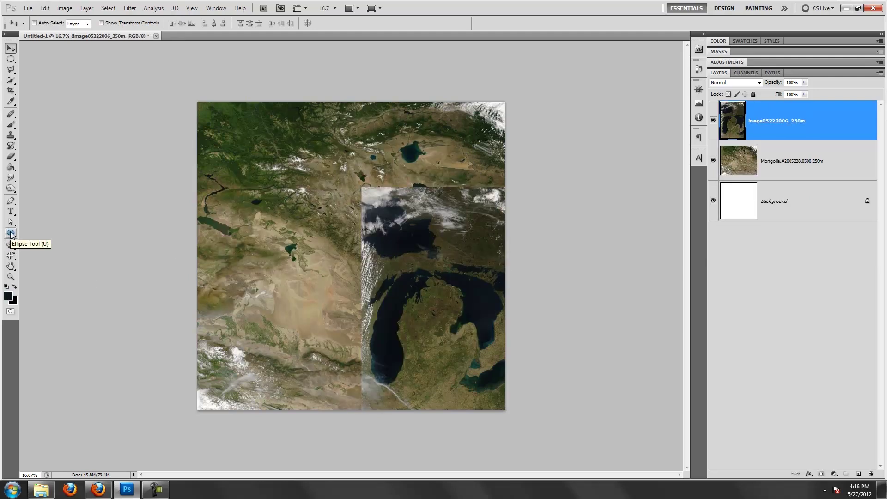
click(12, 233)
drag(218, 113, 593, 401)
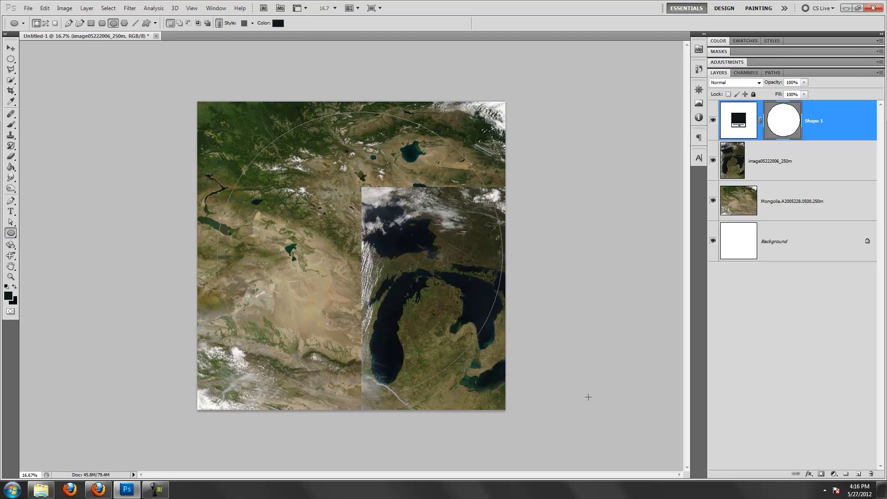
key(v)
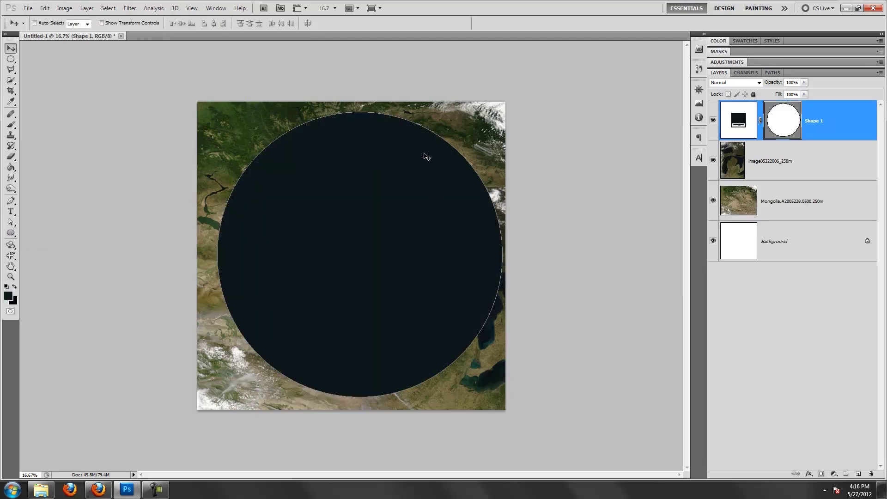
Free-transform the circle to span the canvas edges at 2000 × 2000 px
key(ctrl+t)
drag(360, 112, 360, 101)
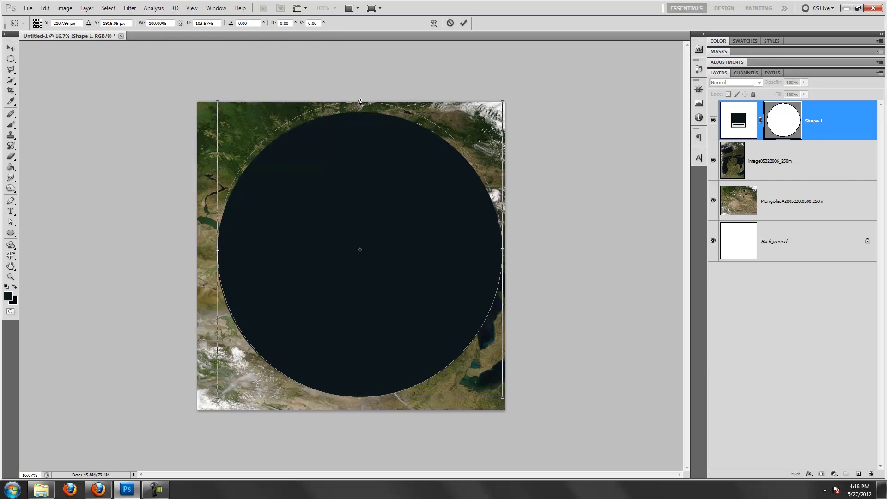
drag(217, 250, 198, 250)
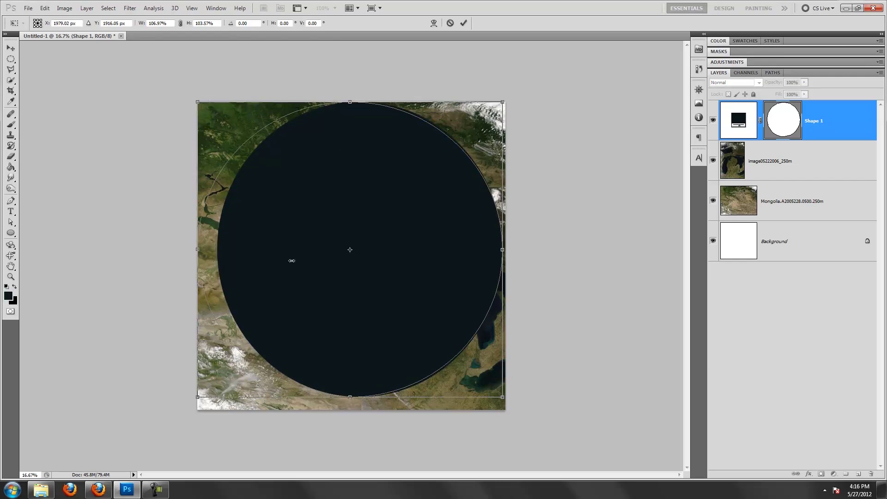
drag(502, 250, 505, 252)
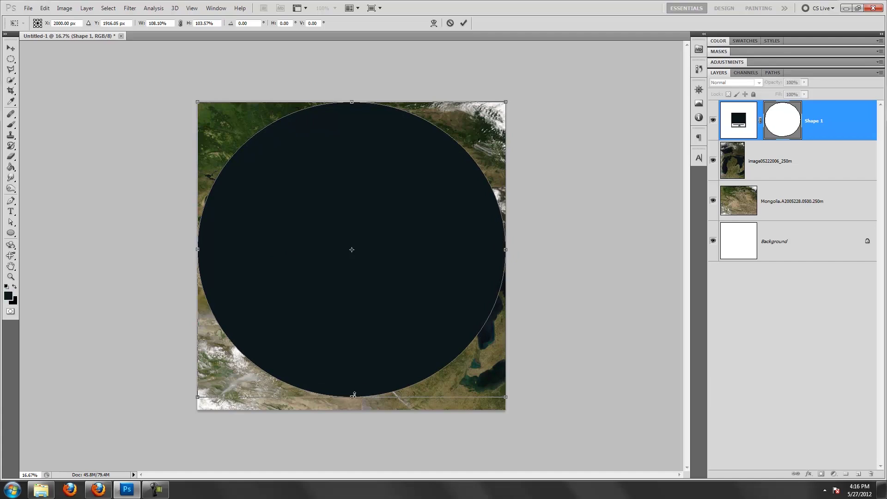
drag(350, 396, 349, 407)
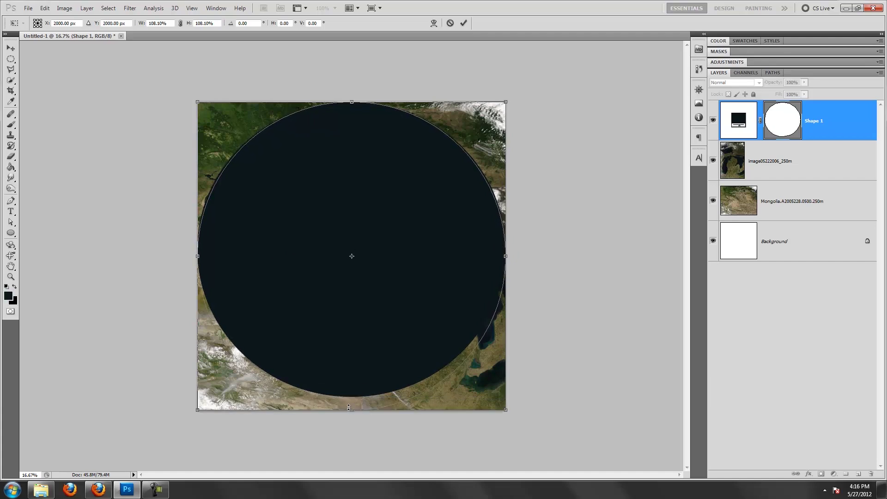
key(Return)
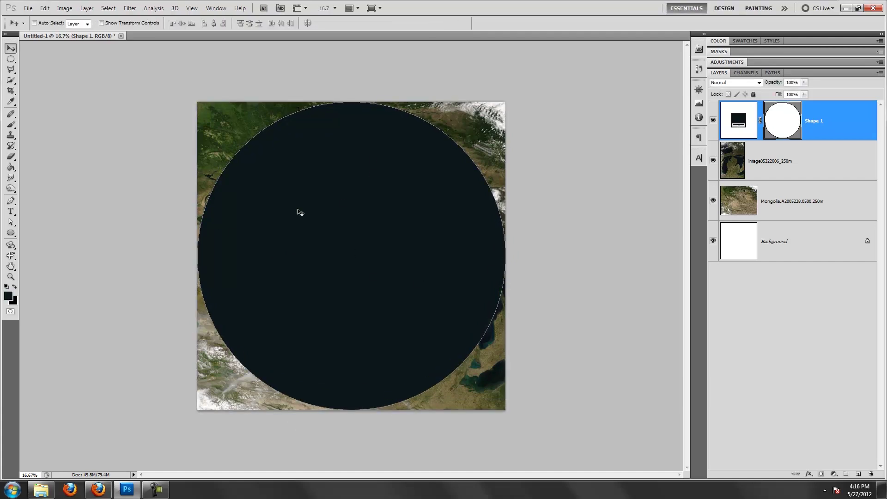
Set Shape 1's fill opacity to 0 in its layer style
double_click(831, 122)
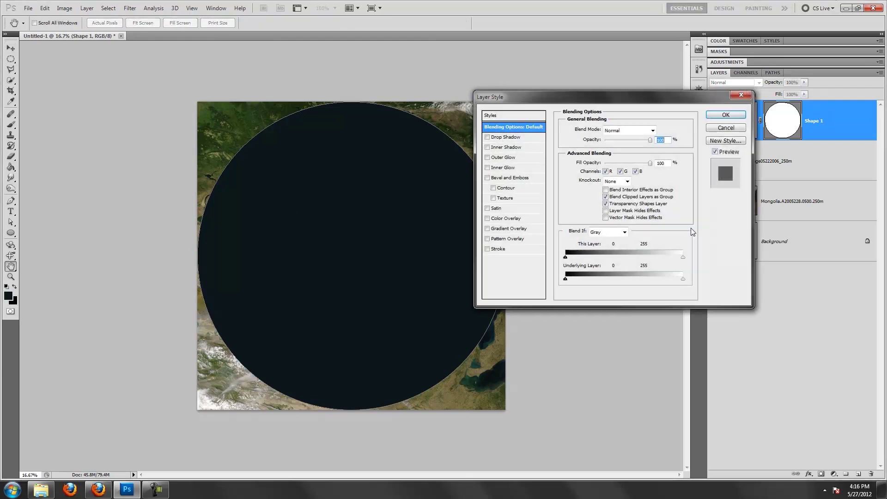
drag(610, 98, 627, 123)
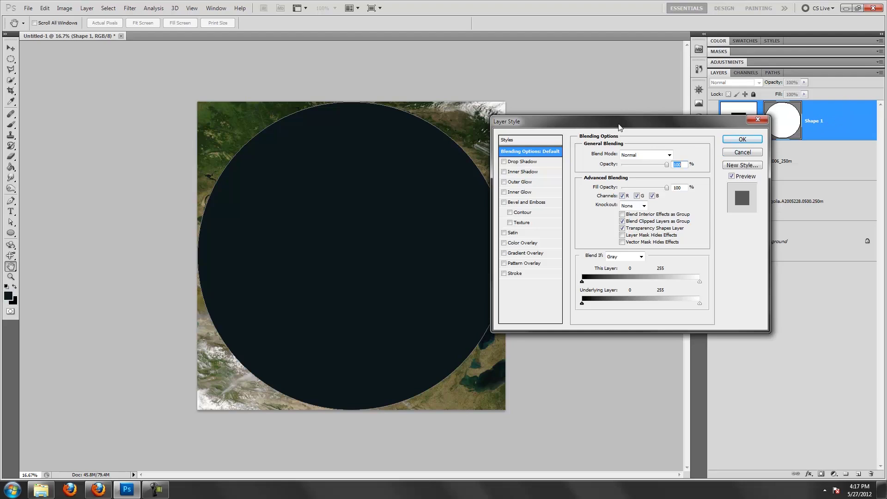
drag(619, 128, 571, 104)
click(600, 165)
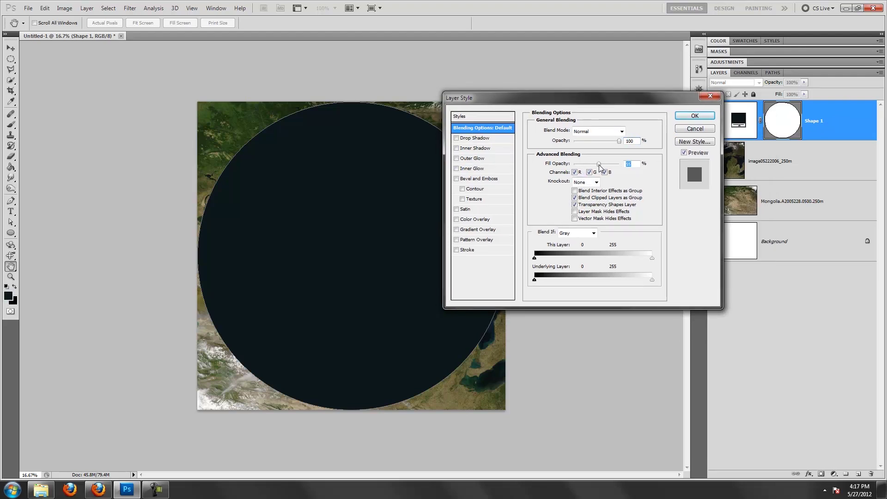
drag(599, 165, 573, 165)
Add a red 15 px stroke positioned inside the circle's edge
click(468, 250)
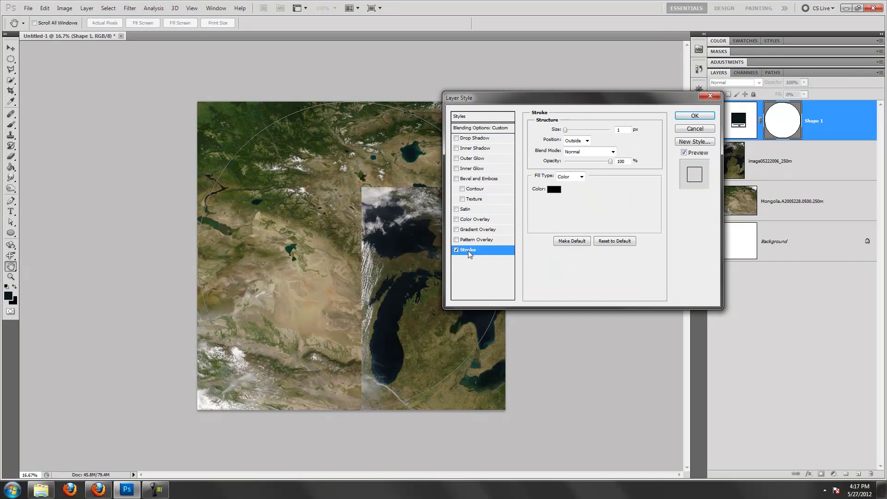
click(583, 140)
click(575, 157)
click(560, 190)
click(652, 130)
click(724, 124)
drag(566, 132, 571, 134)
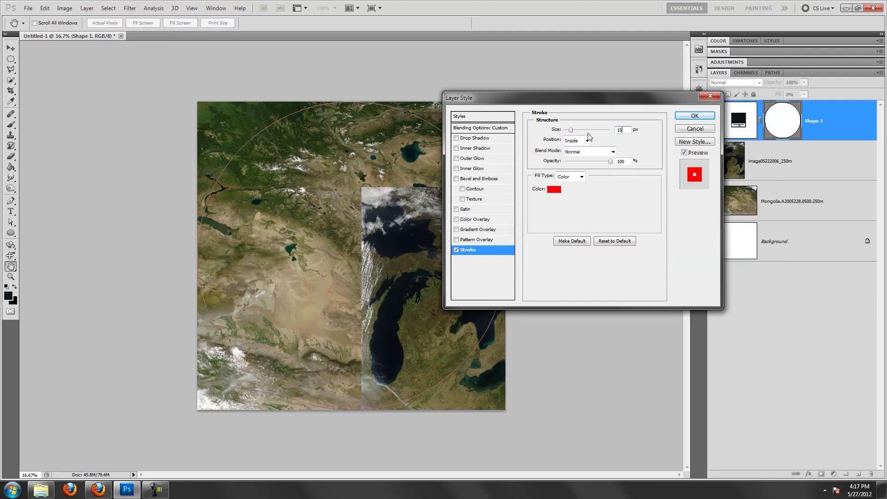
click(687, 116)
click(769, 178)
Select the Shape 1 circle layer and lock it with Lock All
key(z)
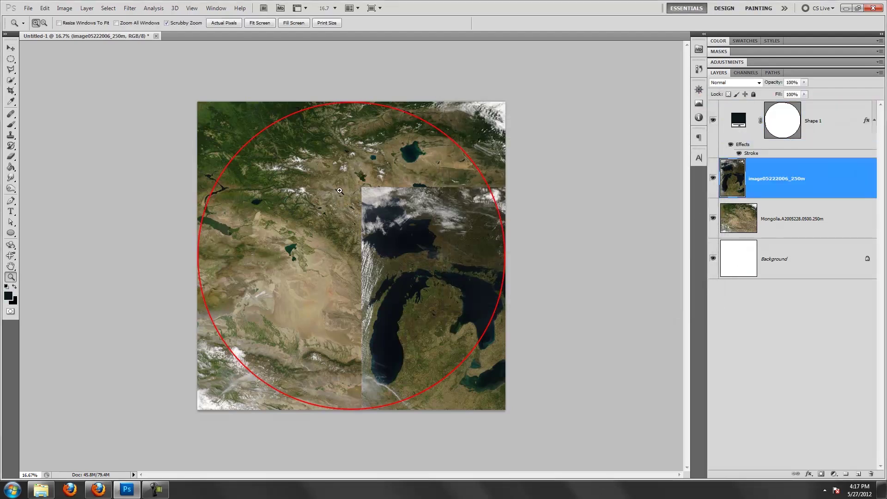
click(342, 192)
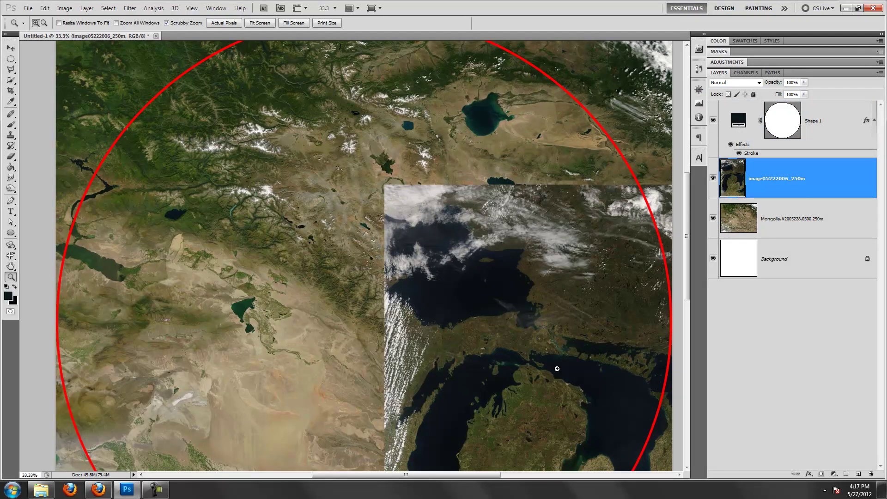
alt+click(212, 251)
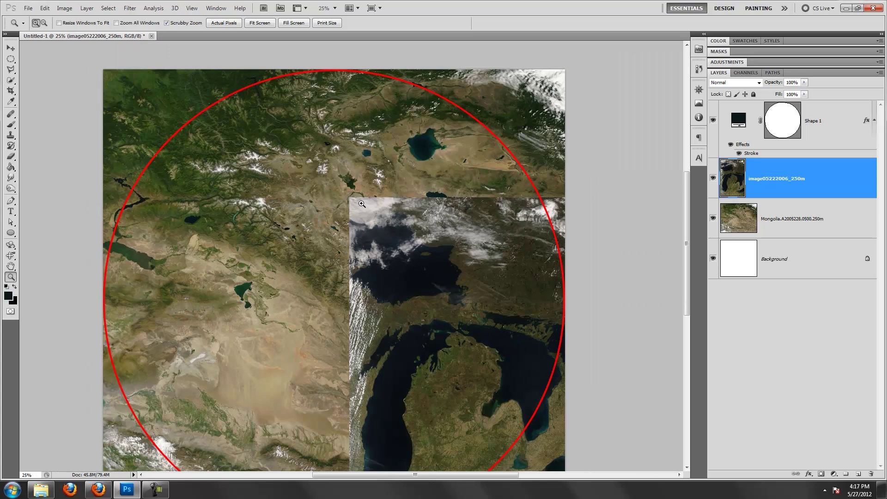
scroll(362, 204, down, 3)
key(v)
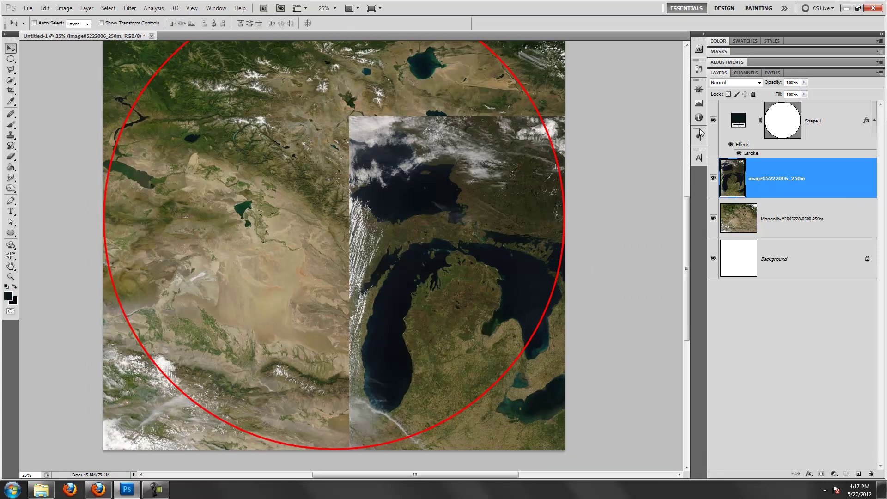
click(830, 120)
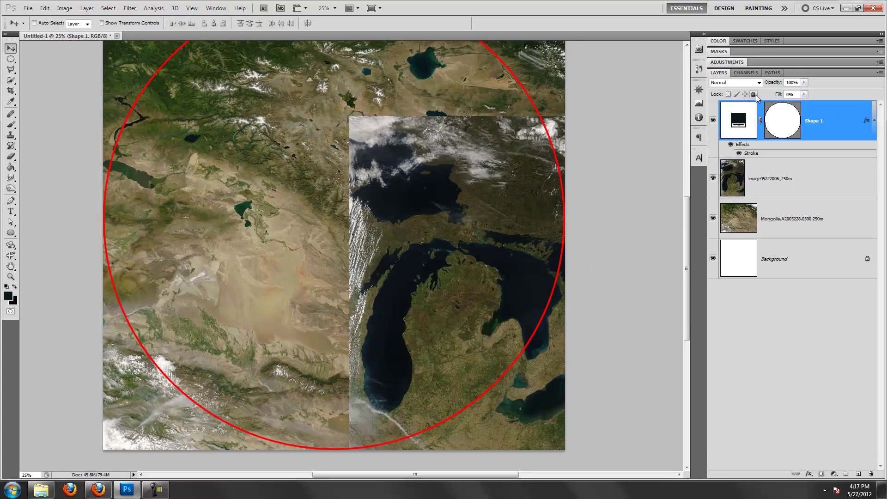
click(754, 94)
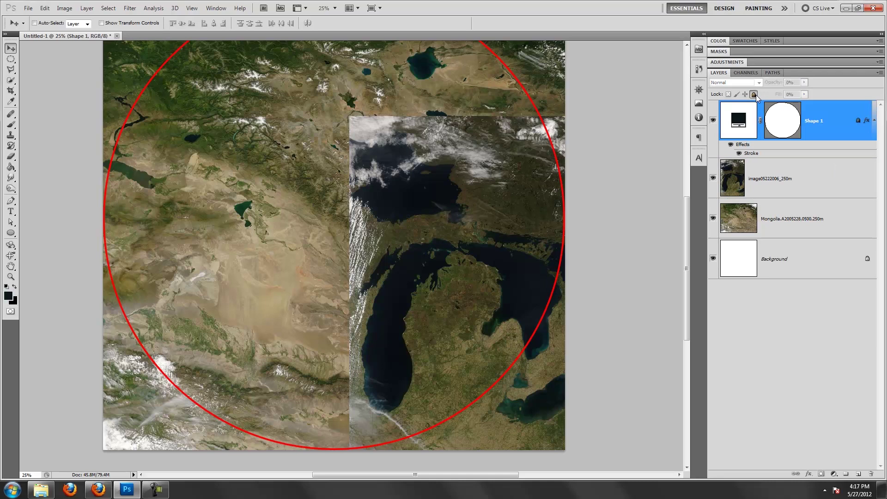
Hide the red circle layer and make the Michigan layer active
click(713, 121)
click(712, 121)
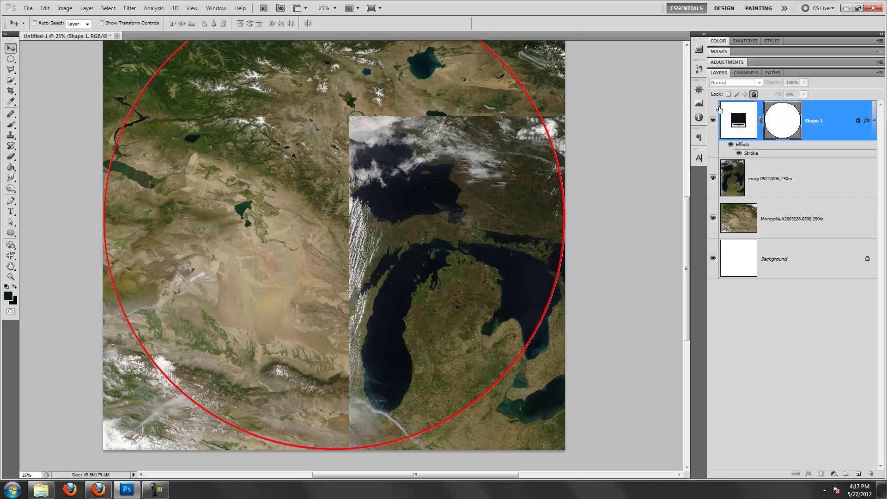
click(713, 121)
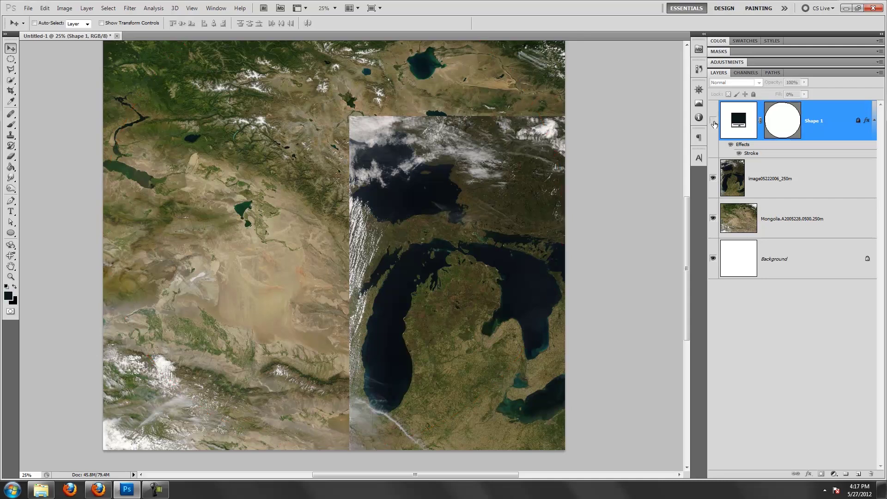
click(713, 121)
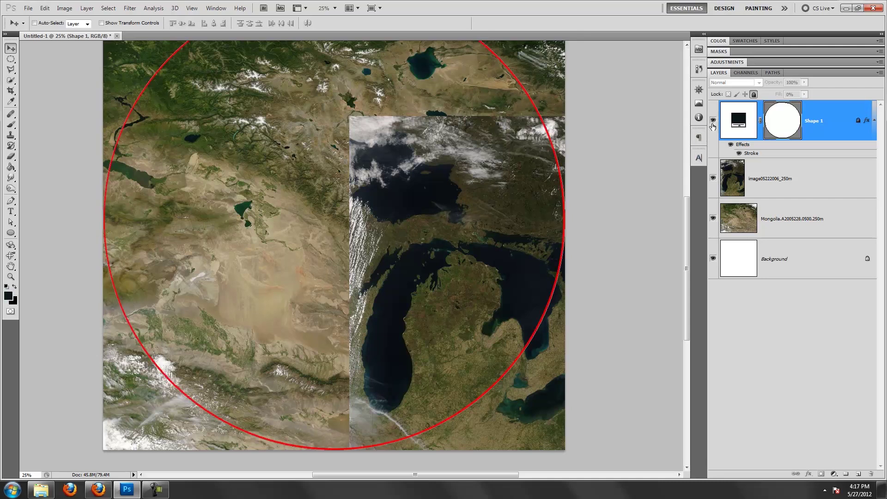
click(797, 185)
mouse_move(524, 208)
mouse_down()
mouse_move(507, 209)
mouse_move(519, 208)
mouse_up()
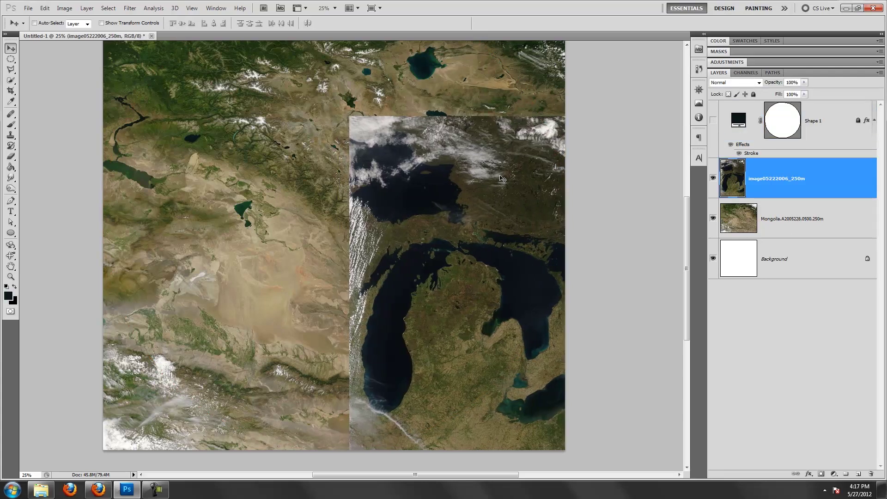
Erase Michigan's cloudy top-right strip with an enlarged eraser at 30% opacity
key(e)
scroll(502, 179, up, 1)
scroll(499, 231, up, 2)
scroll(497, 218, up, 3)
mouse_move(480, 183)
mouse_down()
mouse_move(558, 184)
mouse_move(387, 186)
mouse_move(302, 173)
mouse_move(243, 204)
mouse_move(473, 230)
mouse_move(513, 215)
mouse_up()
key(bracketright)
key(bracketright)
key(bracketright)
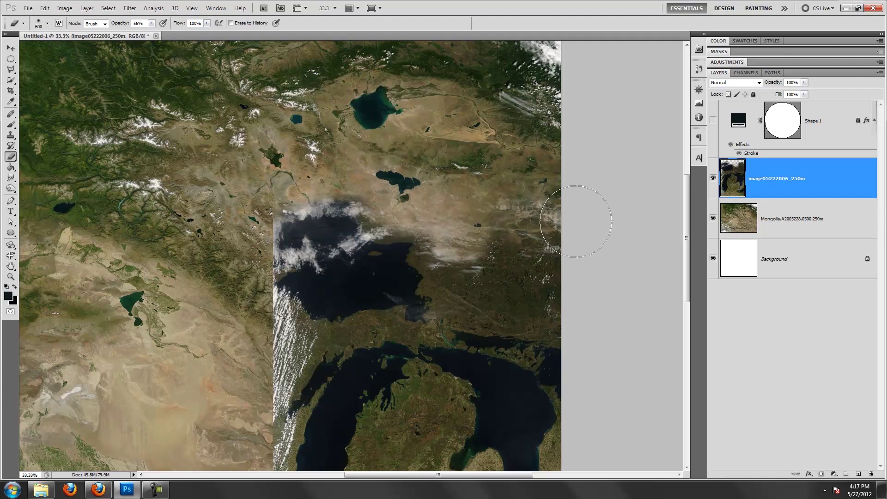
key(3)
drag(575, 222, 547, 295)
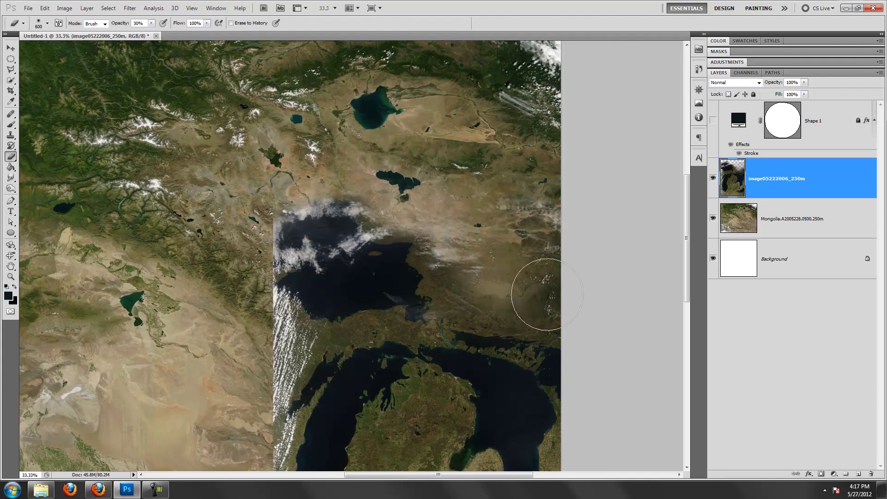
Soften the cloud streak along the upper Michigan–Mongolia seam with a resized eraser
drag(346, 180, 392, 136)
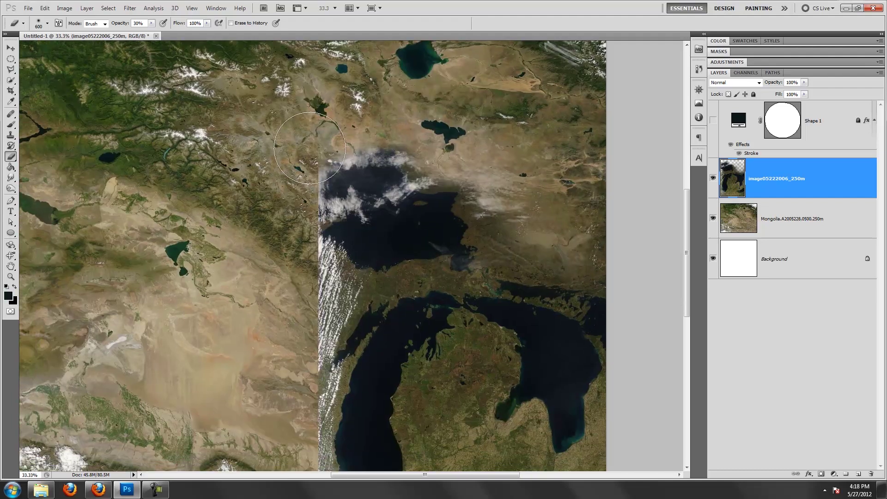
mouse_move(258, 301)
mouse_down()
mouse_move(249, 124)
mouse_move(235, 202)
mouse_up()
key(bracketleft)
key(bracketleft)
key(bracketleft)
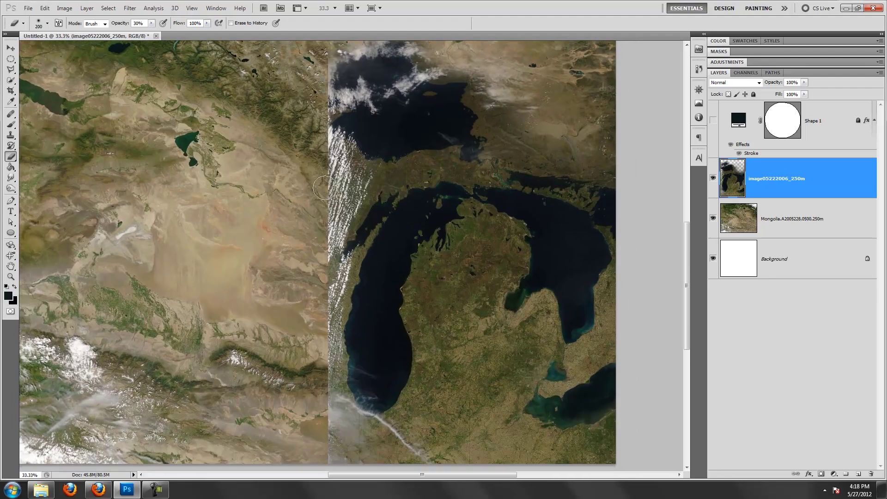
key(bracketright)
key(bracketright)
key(bracketright)
key(bracketleft)
key(bracketleft)
key(bracketleft)
key(bracketleft)
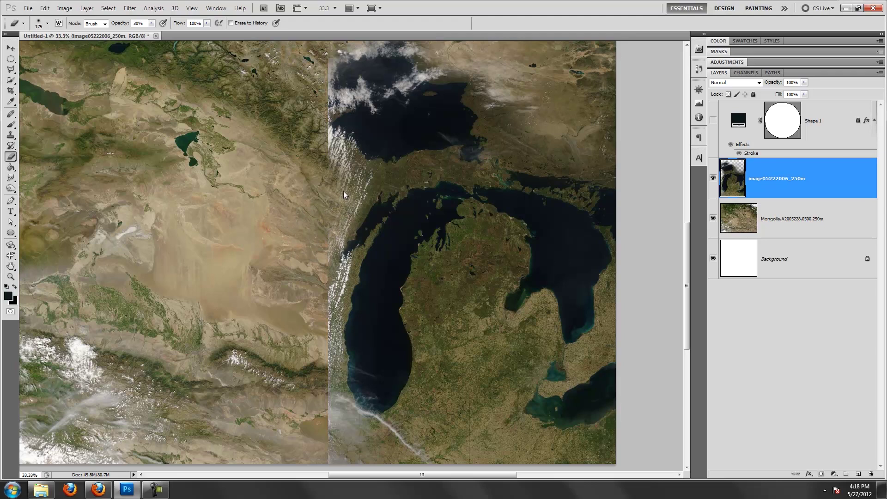
key(bracketleft)
key(bracketleft)
key(bracketleft)
key(bracketright)
key(bracketright)
key(bracketright)
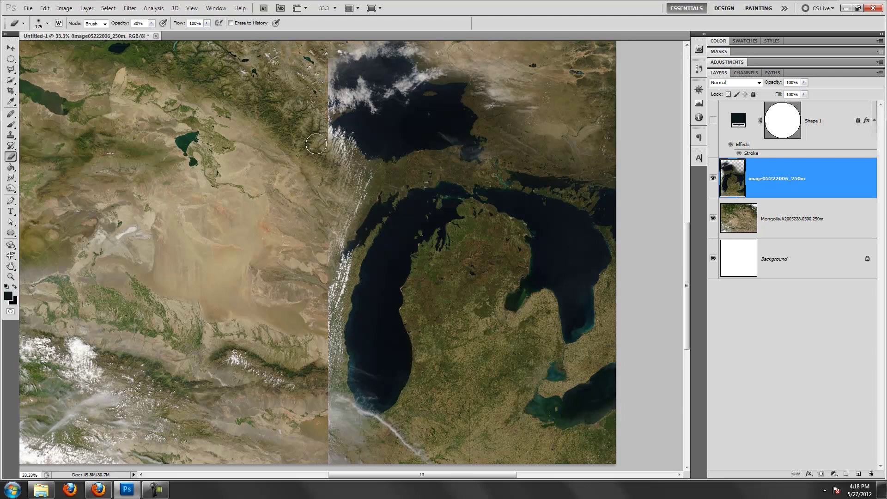
drag(366, 180, 329, 237)
Erase the Michigan layer's edge along the lower seam
key(bracketright)
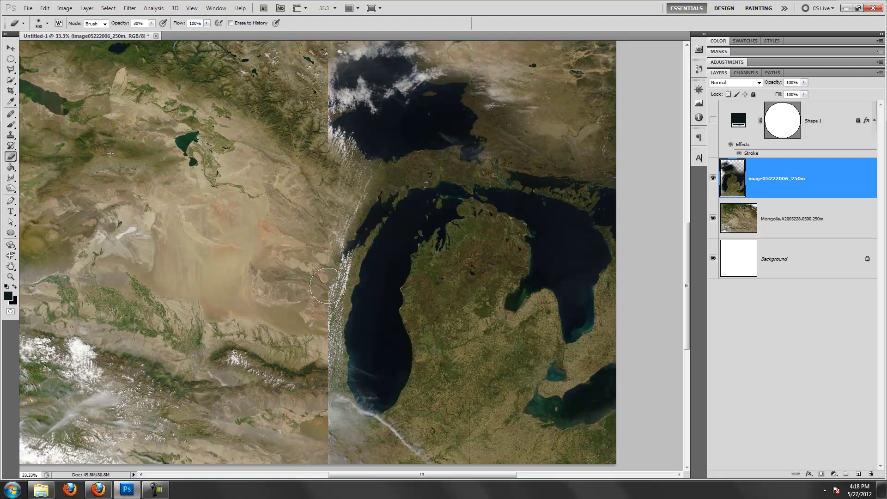
key(bracketleft)
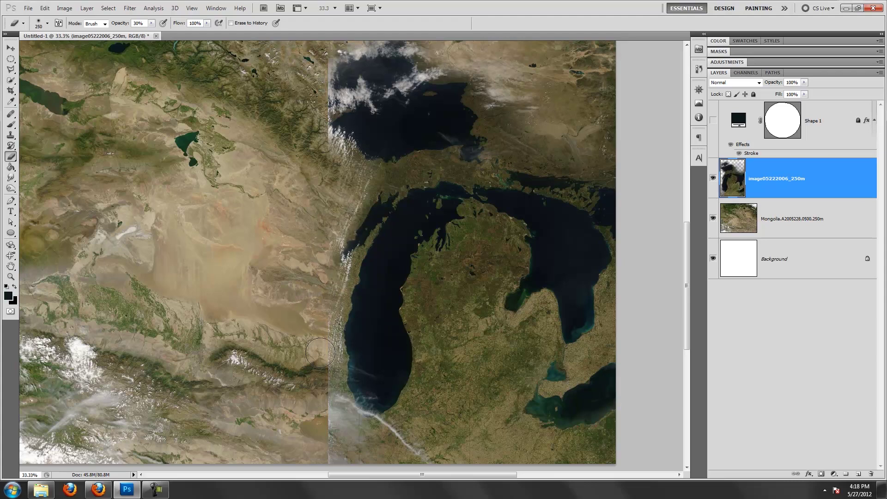
key(bracketright)
key(bracketright)
drag(329, 392, 322, 418)
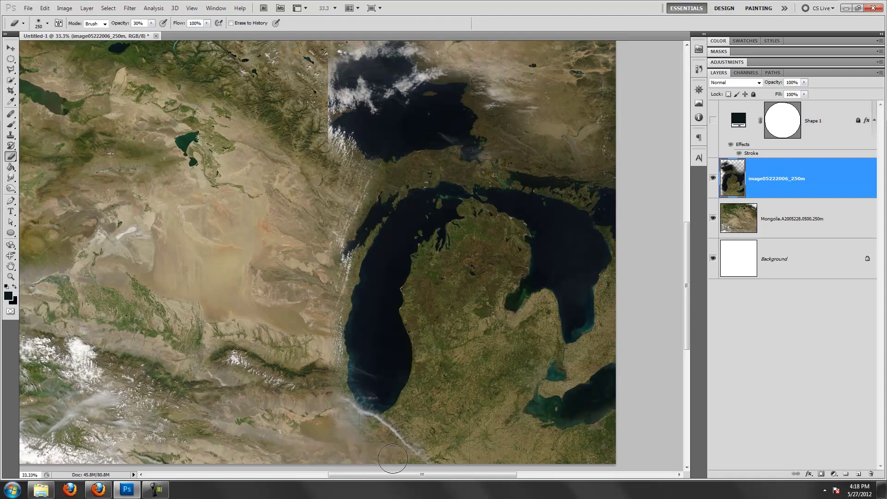
key(bracketleft)
key(bracketleft)
key(bracketleft)
click(45, 8)
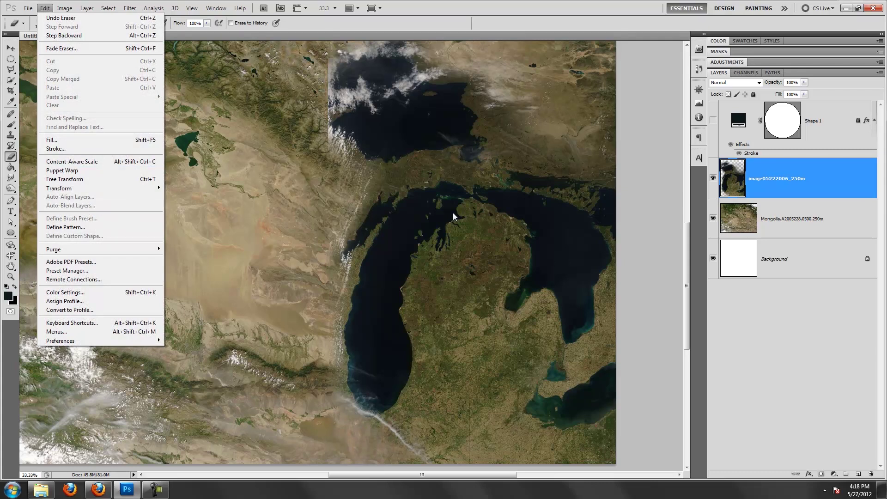
shift+click(830, 221)
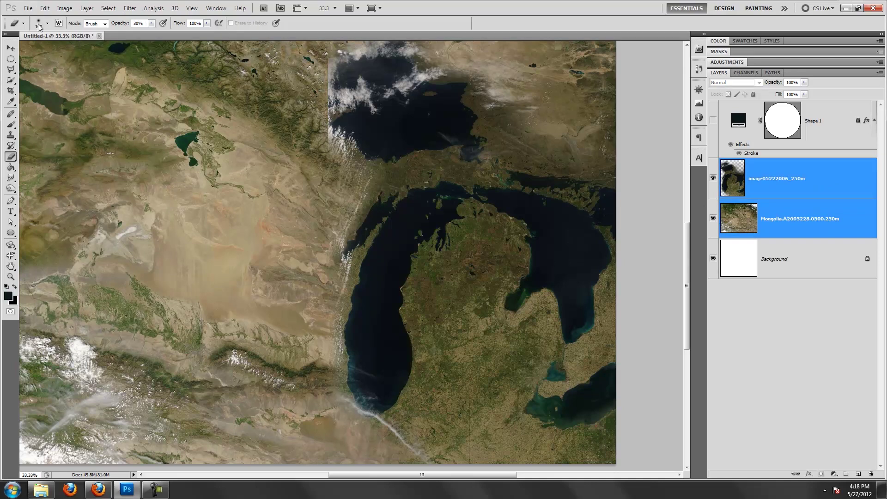
click(45, 7)
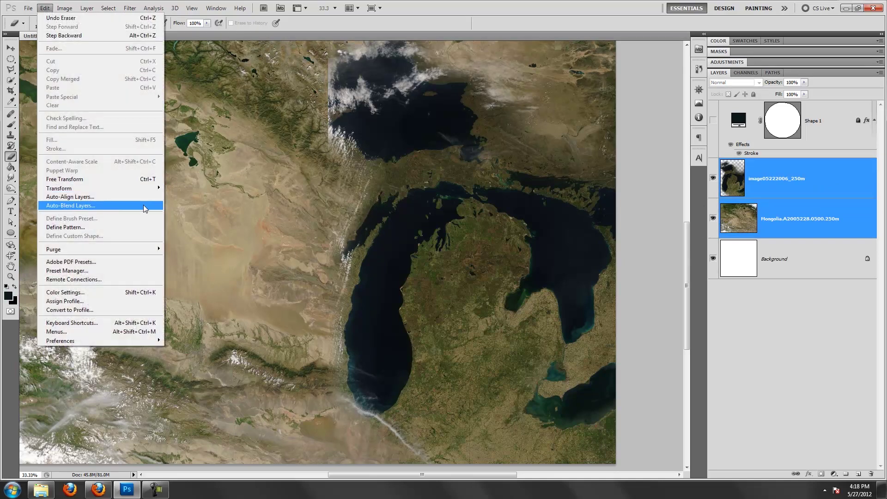
click(145, 206)
drag(561, 195, 192, 121)
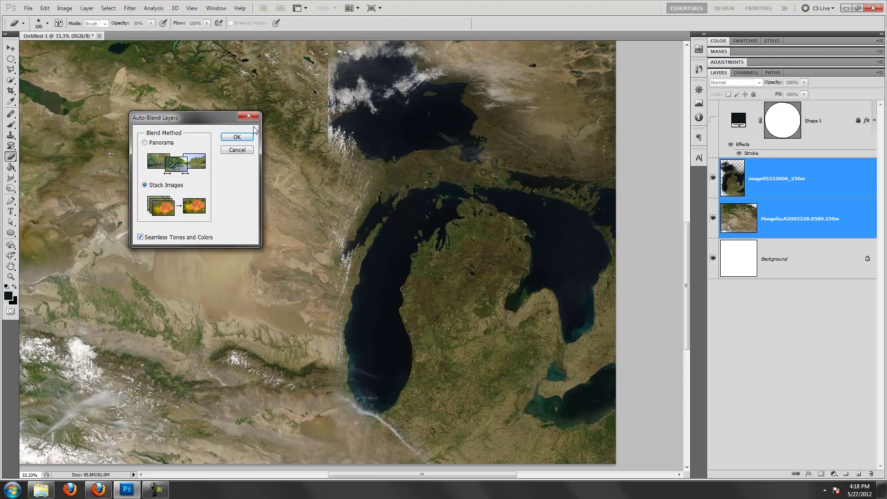
click(237, 138)
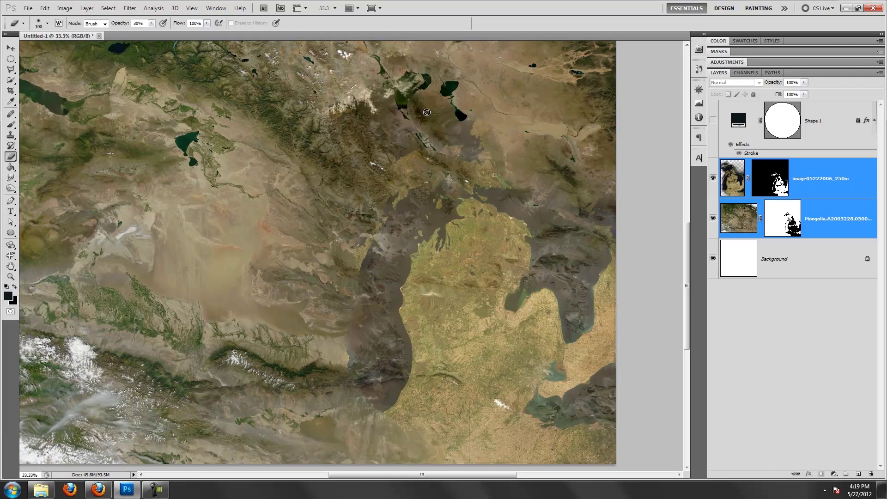
scroll(384, 328, up, 2)
scroll(381, 317, down, 2)
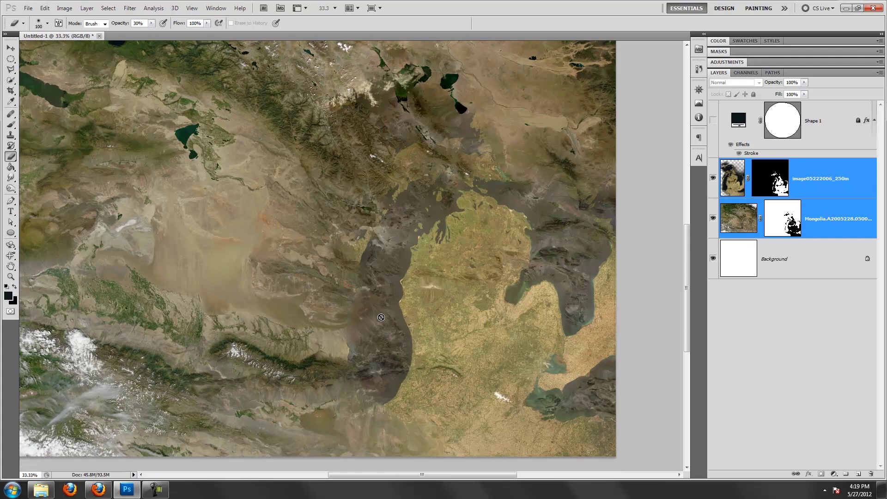
key(ctrl+alt+z)
key(v)
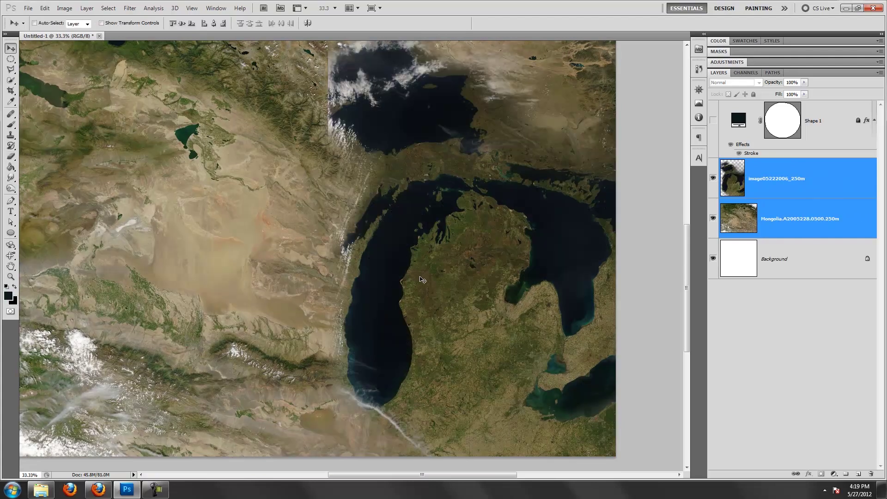
drag(417, 278, 451, 308)
Erase more Michigan edges with a 400 px eraser at 20% opacity, then reopen the Blend folder
key(alt+bracketright)
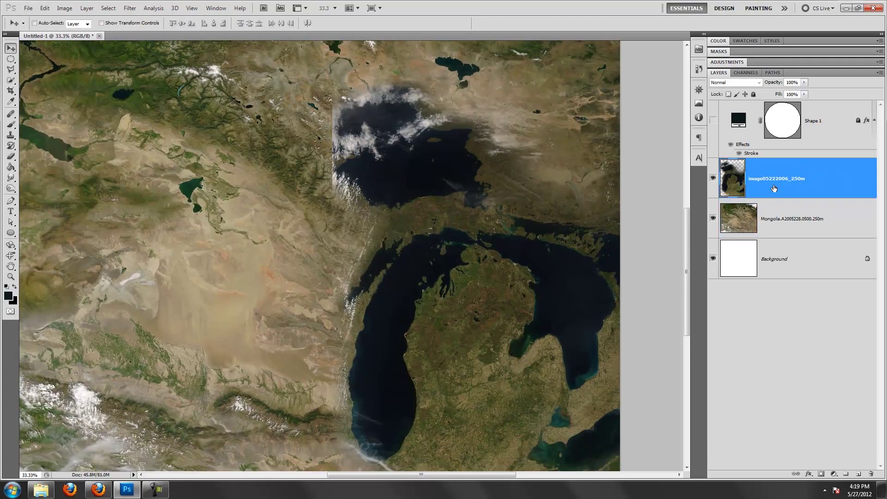
key(e)
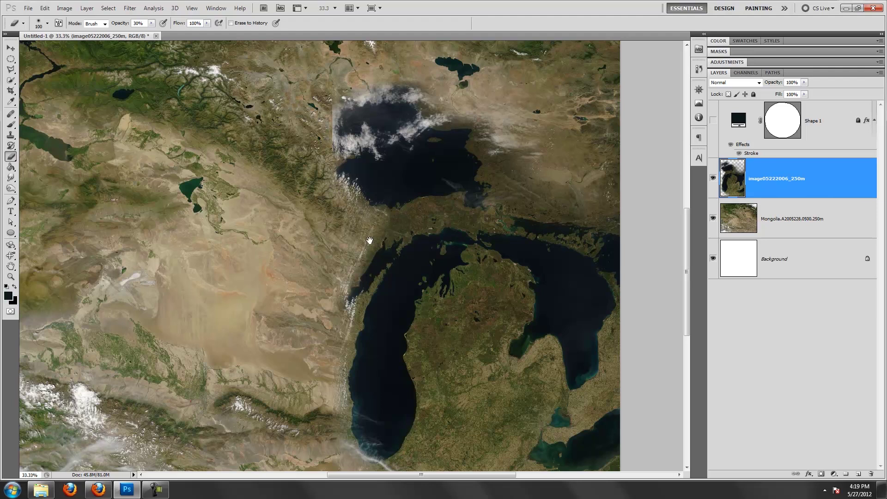
scroll(369, 240, up, 3)
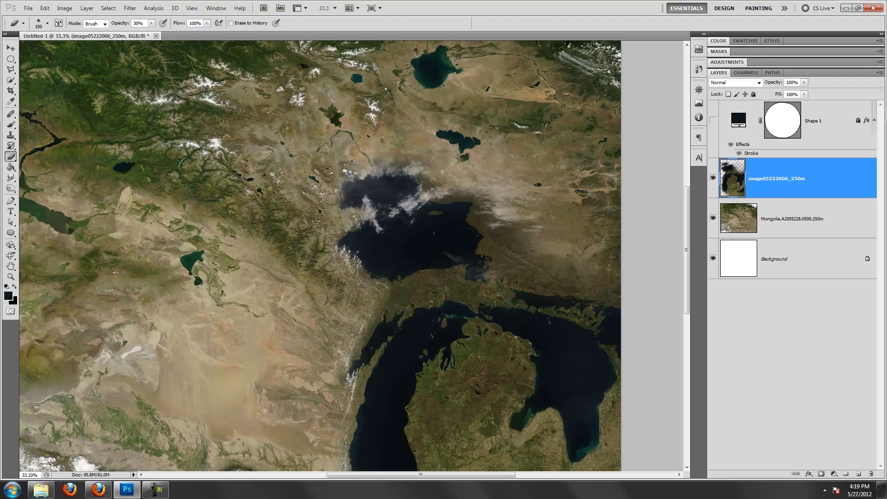
key(ctrl+minus)
key(ctrl+minus)
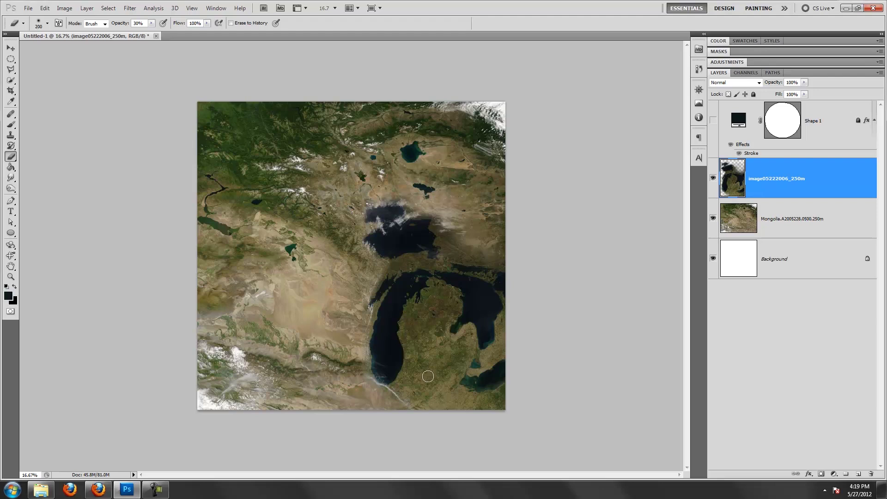
key(2)
key(bracketright)
key(bracketright)
key(bracketright)
drag(426, 326, 447, 419)
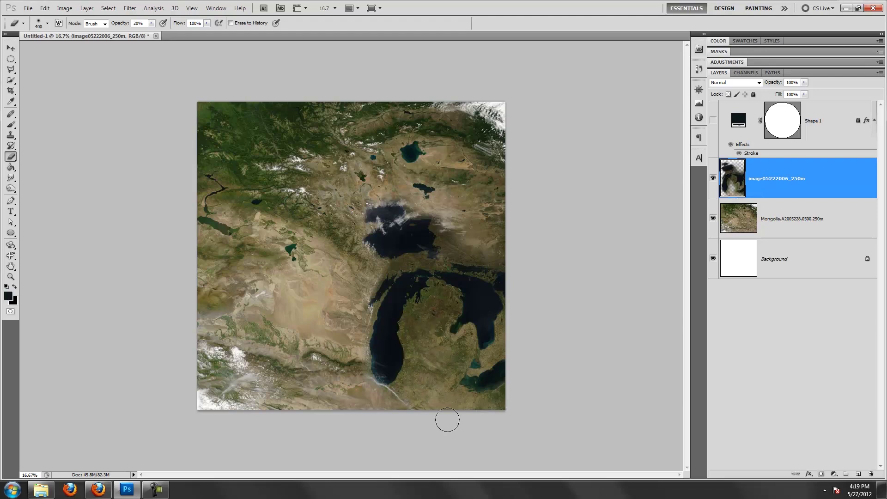
key(v)
click(51, 491)
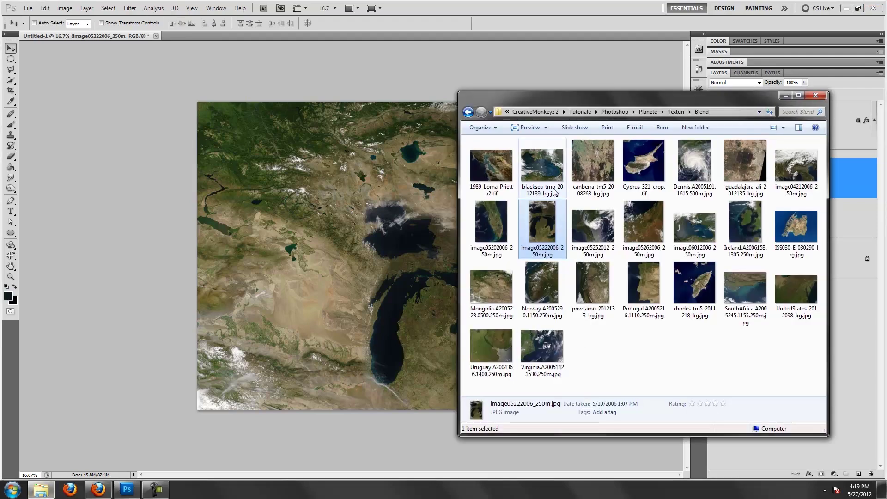
Drag the Black Sea image onto the canvas, then cancel the placement
click(542, 167)
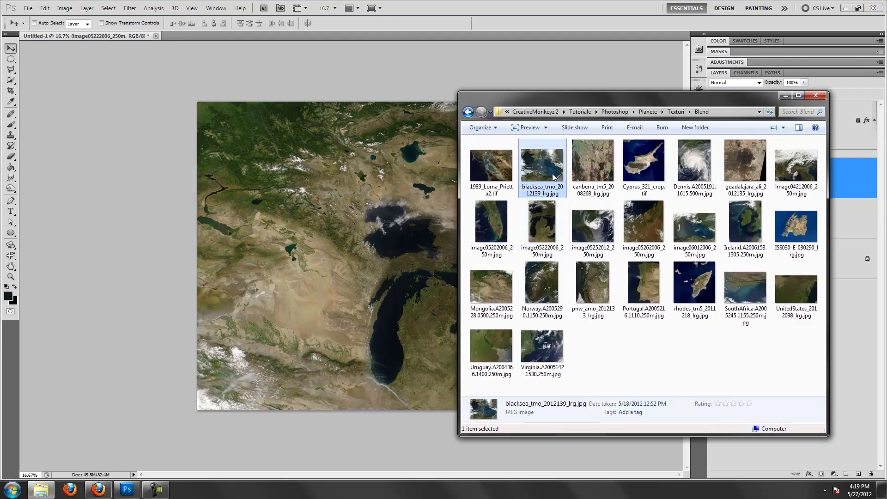
mouse_move(552, 177)
mouse_down()
mouse_move(514, 159)
mouse_move(424, 202)
mouse_up()
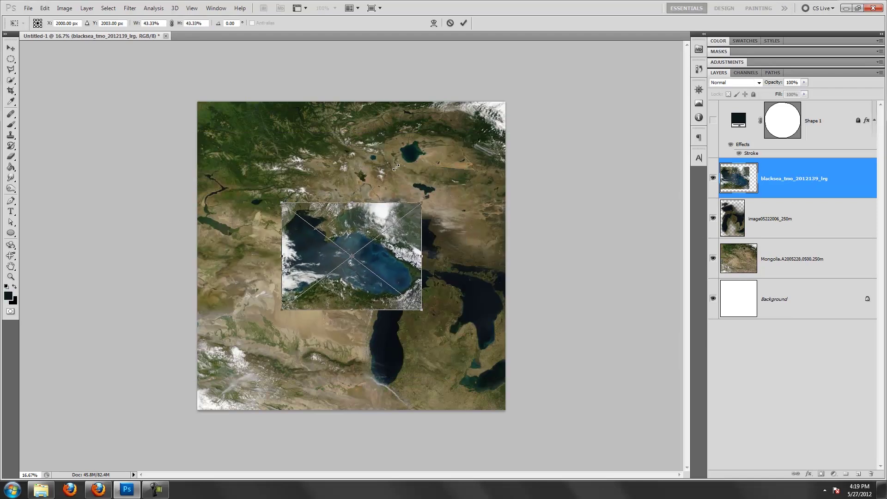
drag(361, 208, 306, 228)
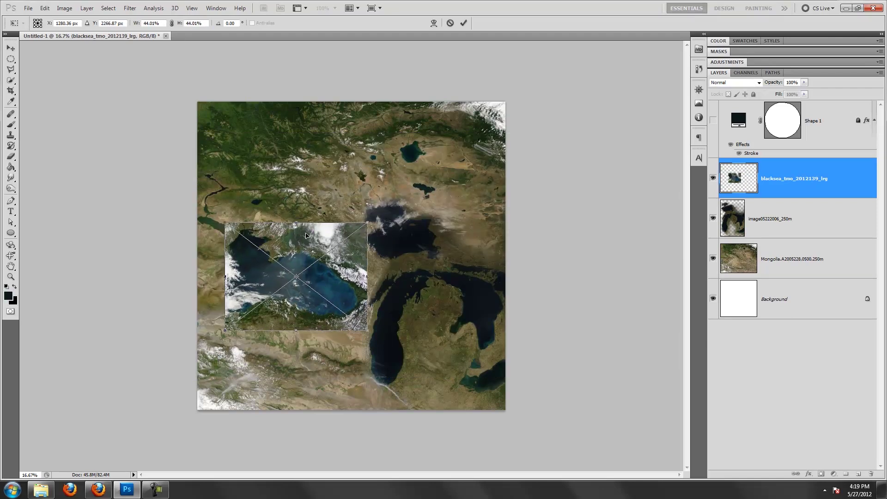
key(Escape)
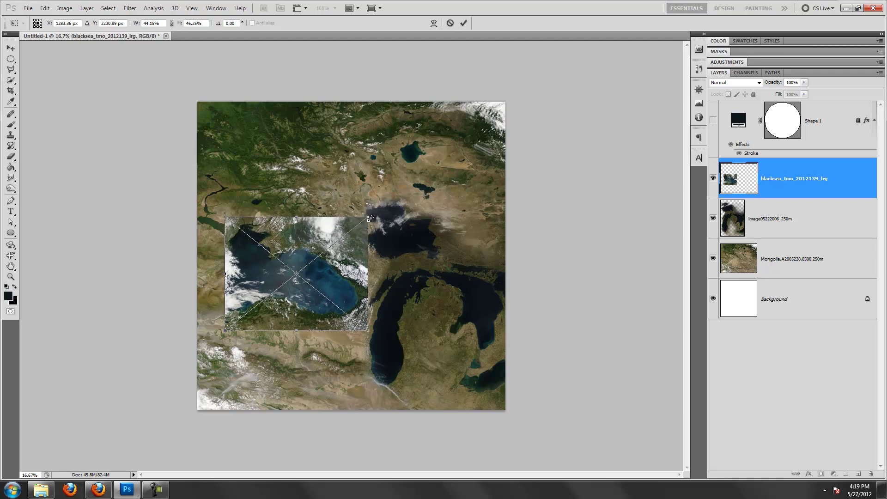
Place blacksea_tmo_2012139_lrg.jpg at about 48%, show the red circle guide, and move it top-left
click(41, 489)
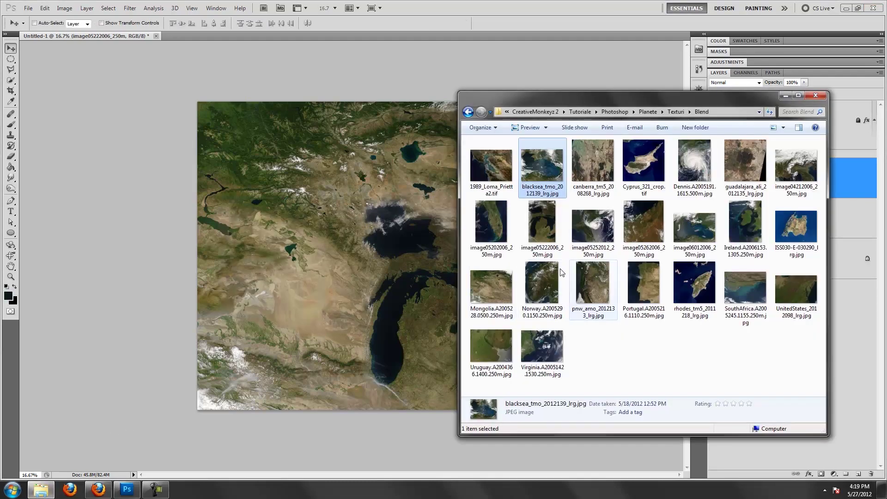
drag(542, 166, 292, 255)
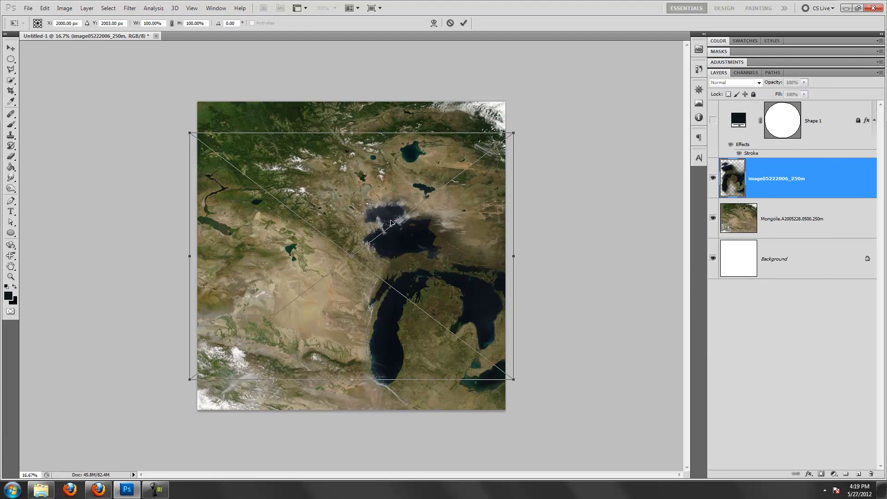
mouse_move(507, 134)
mouse_down()
mouse_move(424, 202)
mouse_move(295, 259)
mouse_up()
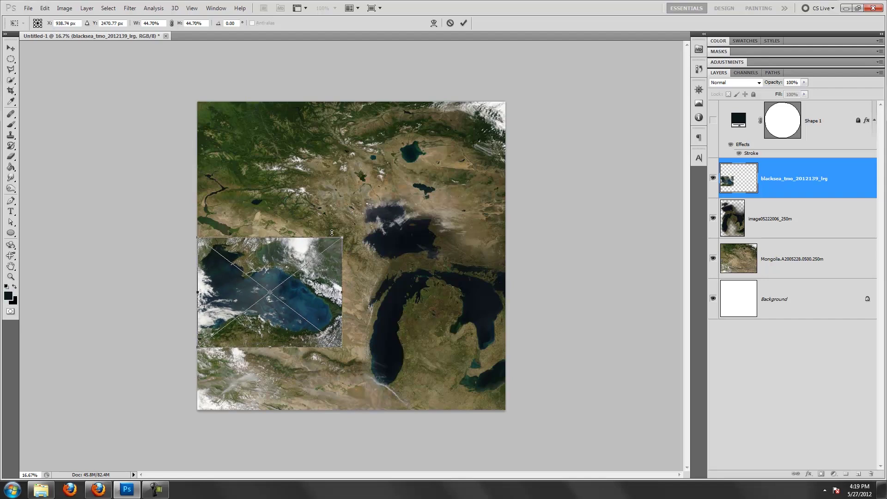
drag(341, 237, 355, 231)
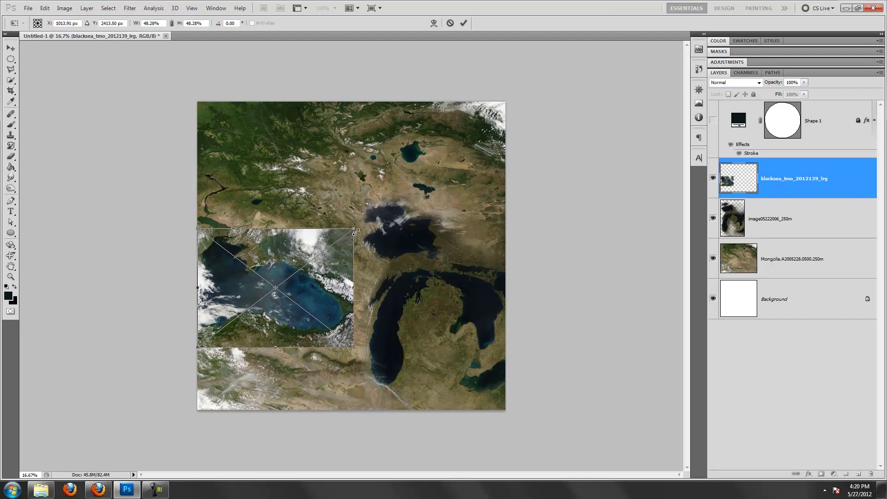
key(Return)
click(712, 121)
mouse_move(302, 246)
mouse_down()
mouse_move(312, 124)
mouse_move(322, 128)
mouse_up()
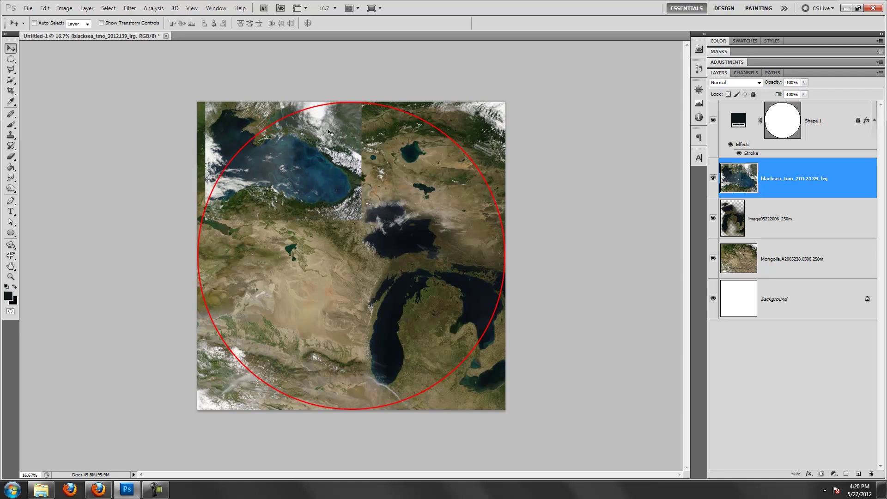
key(ctrl+t)
mouse_move(390, 171)
mouse_down()
mouse_move(390, 250)
mouse_move(308, 204)
mouse_move(315, 211)
mouse_up()
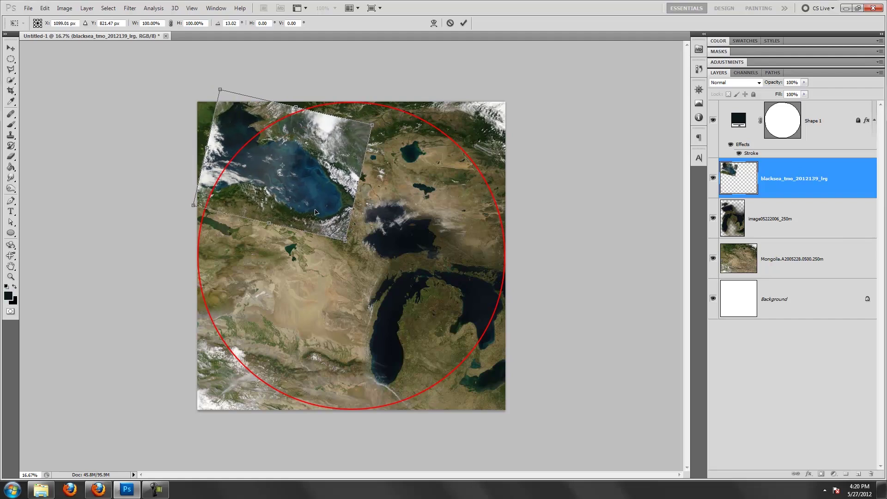
key(Return)
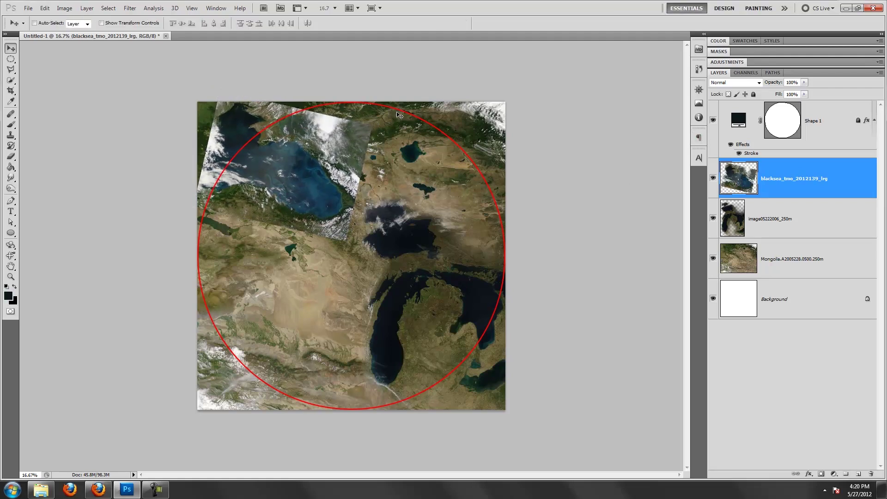
click(714, 121)
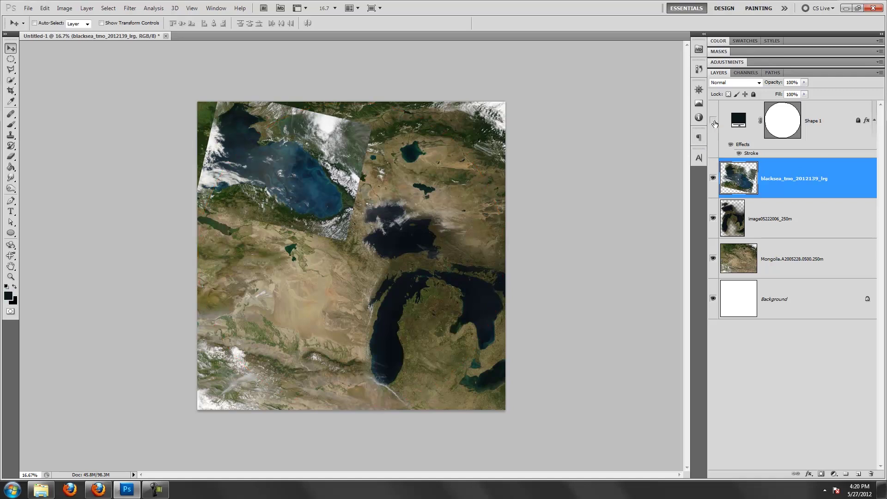
key(z)
click(269, 151)
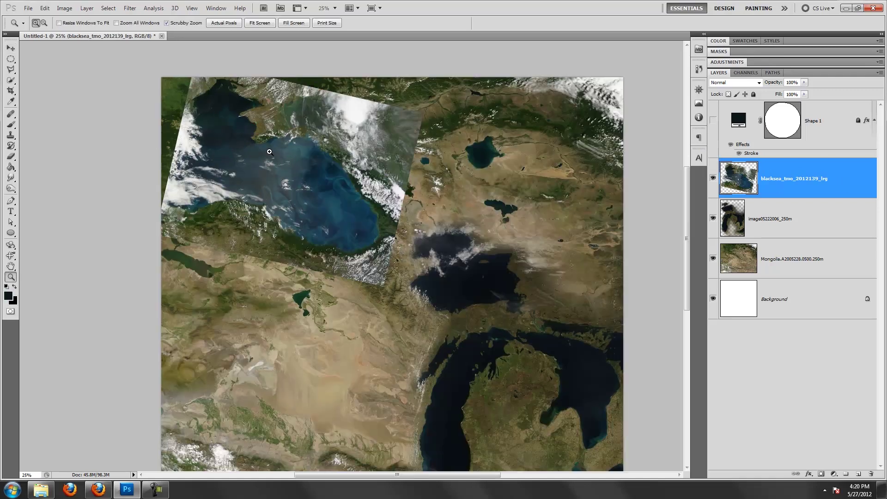
click(713, 121)
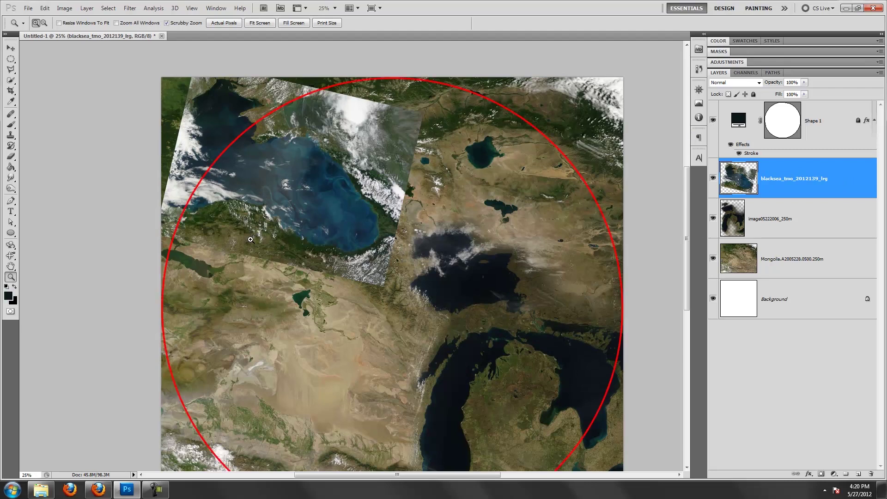
With a soft low-opacity eraser, fade the Black Sea layer's southern edge
click(250, 240)
key(e)
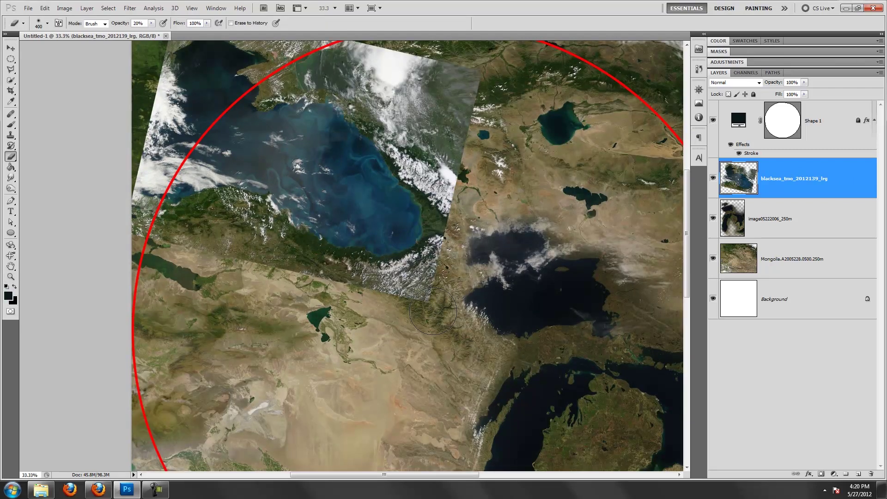
key(bracketleft)
key(bracketleft)
key(bracketleft)
key(4)
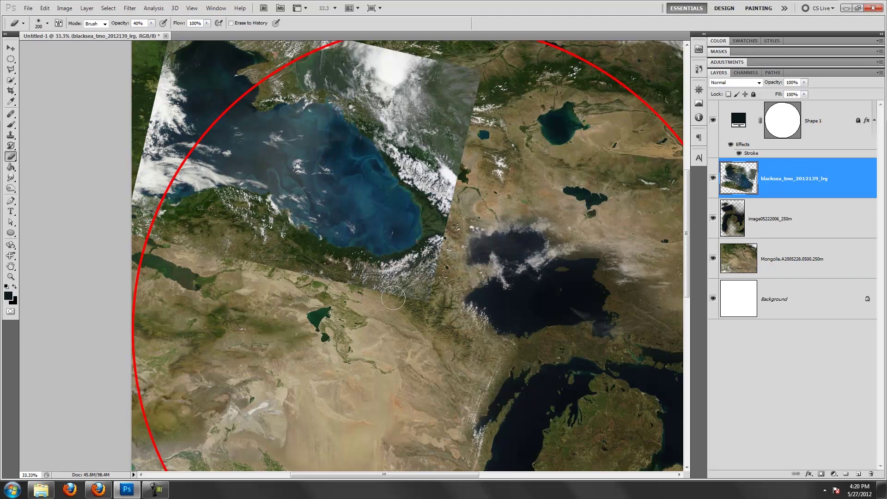
click(45, 27)
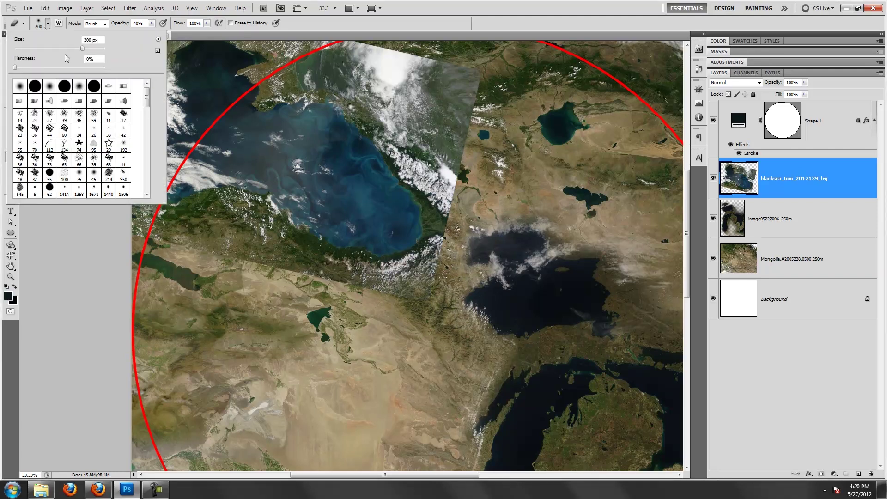
click(397, 26)
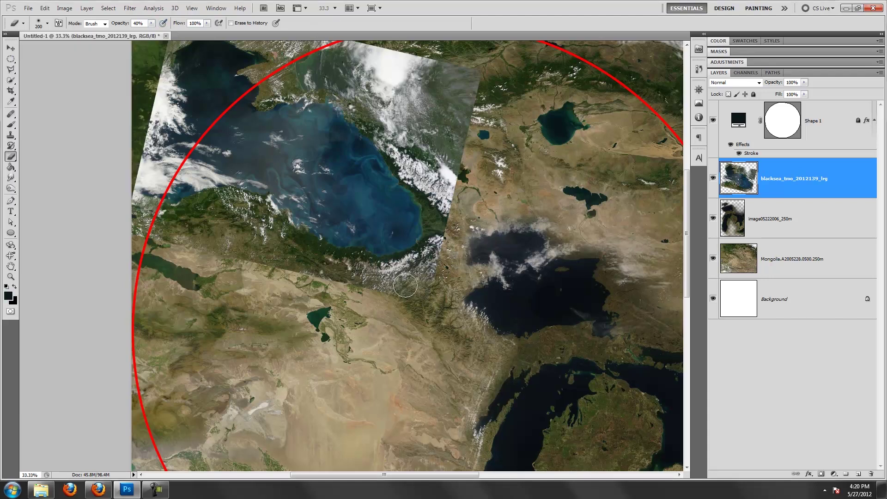
drag(379, 299, 404, 290)
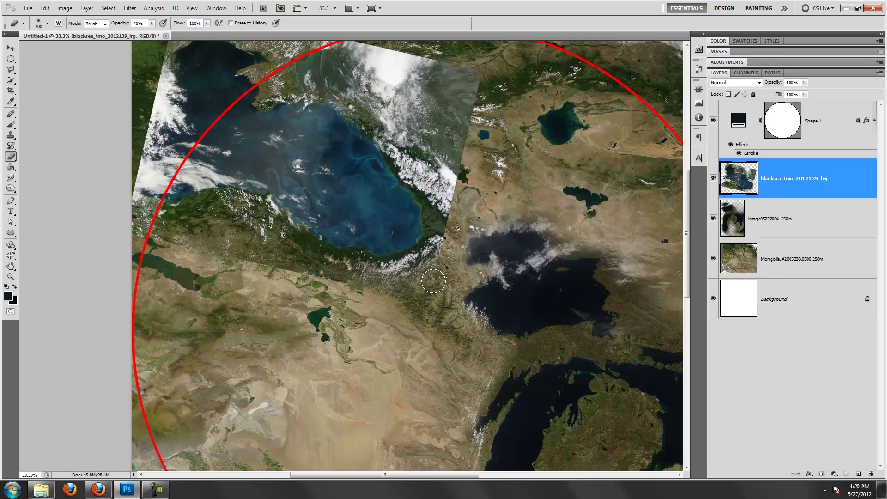
mouse_move(414, 281)
mouse_down()
mouse_move(397, 285)
mouse_move(398, 273)
mouse_move(442, 250)
mouse_move(459, 202)
mouse_move(457, 225)
mouse_move(448, 204)
mouse_move(478, 78)
mouse_move(457, 55)
mouse_move(333, 46)
mouse_move(444, 82)
mouse_move(398, 88)
mouse_move(393, 65)
mouse_move(421, 56)
mouse_move(450, 81)
mouse_move(365, 86)
mouse_move(444, 113)
mouse_move(380, 98)
mouse_move(402, 111)
mouse_up()
Erase the Black Sea layer's eastern white cloud patch and top edge at 30% opacity
key(bracketleft)
key(bracketleft)
key(9)
key(3)
key(bracketright)
key(bracketleft)
key(bracketleft)
key(bracketleft)
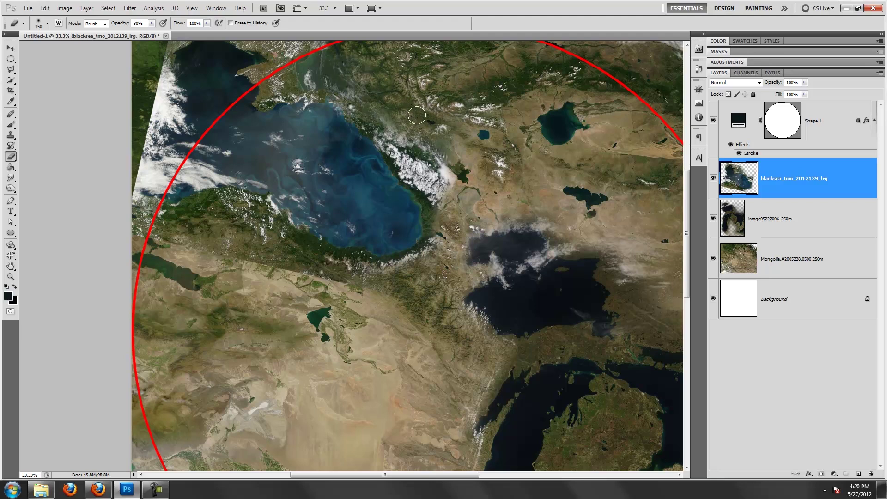
mouse_move(452, 147)
mouse_down()
mouse_move(448, 180)
mouse_move(444, 152)
mouse_move(420, 148)
mouse_move(423, 162)
mouse_move(452, 172)
mouse_up()
key(bracketright)
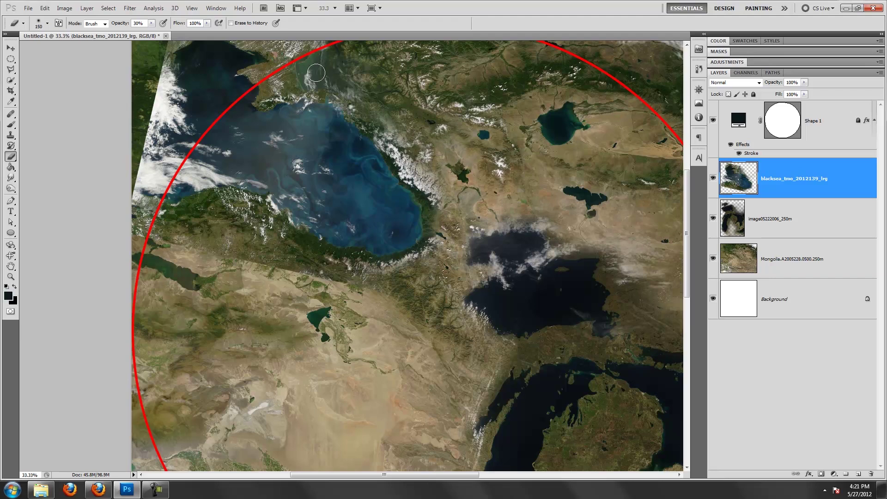
drag(316, 73, 287, 53)
Erase clouds along the left edge and blend the layer into the lower-left land
key(bracketright)
key(bracketright)
key(bracketright)
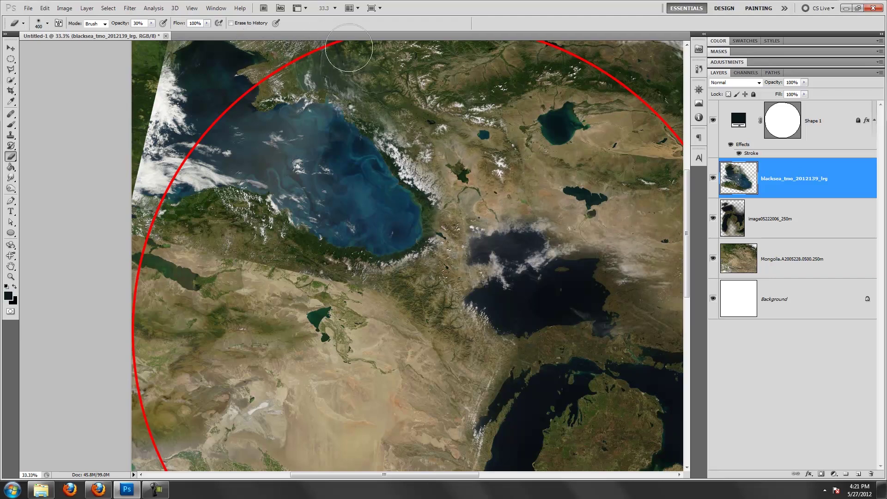
mouse_move(349, 47)
mouse_down()
mouse_move(365, 103)
mouse_move(325, 94)
mouse_up()
key(bracketleft)
key(bracketleft)
key(bracketleft)
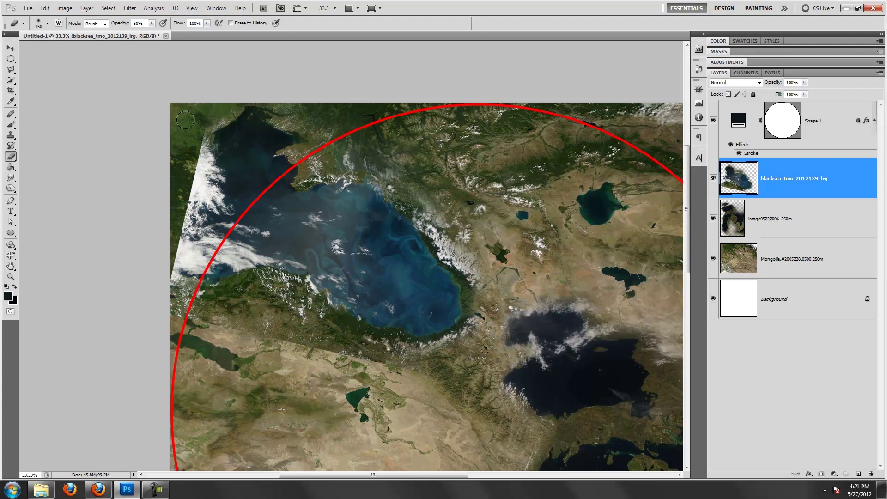
mouse_move(193, 144)
mouse_down()
mouse_move(179, 260)
mouse_move(229, 289)
mouse_move(209, 250)
mouse_move(183, 271)
mouse_up()
mouse_move(163, 332)
mouse_down()
mouse_move(236, 319)
mouse_move(271, 358)
mouse_move(313, 337)
mouse_move(294, 349)
mouse_move(397, 369)
mouse_up()
key(bracketleft)
key(bracketleft)
key(bracketleft)
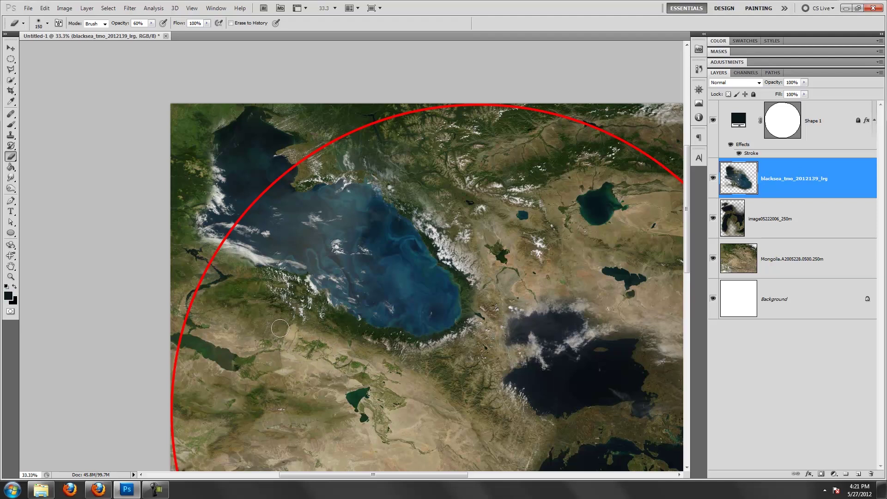
drag(346, 345, 406, 376)
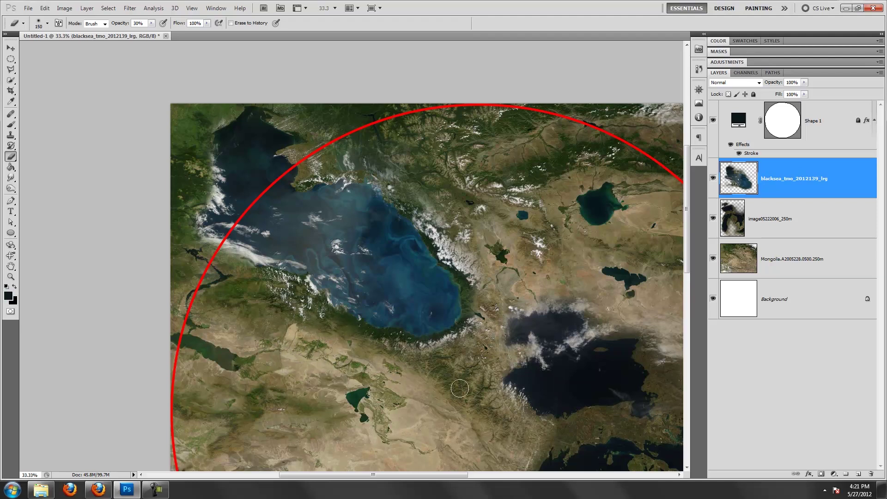
Apply Hue/Saturation with Lightness -14, Hue +8, Saturation -19, then view the circle at 25%
key(z)
alt+click(392, 380)
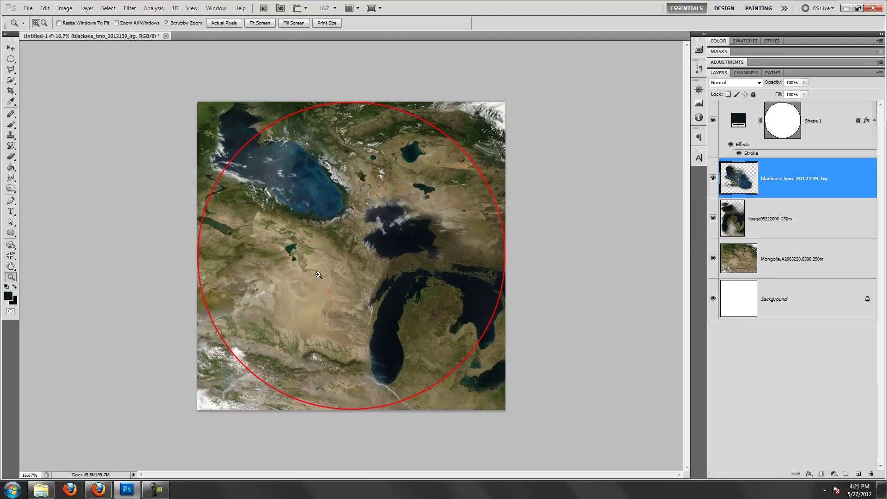
key(v)
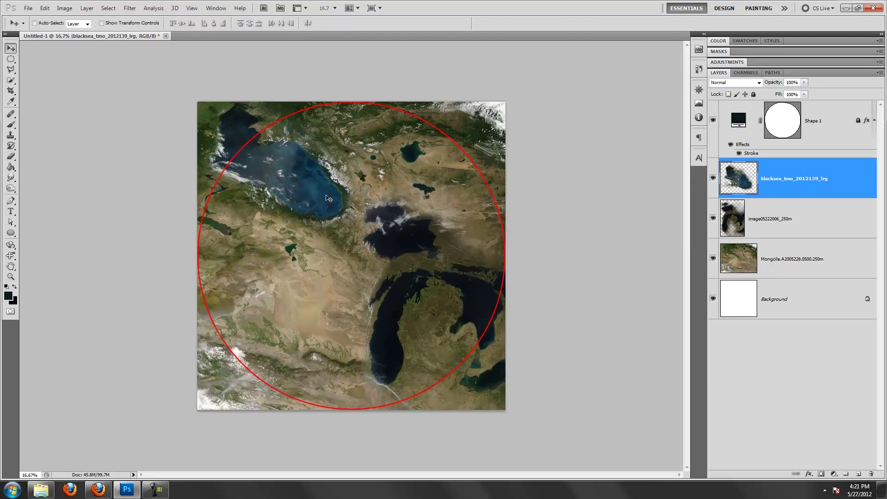
key(ctrl+u)
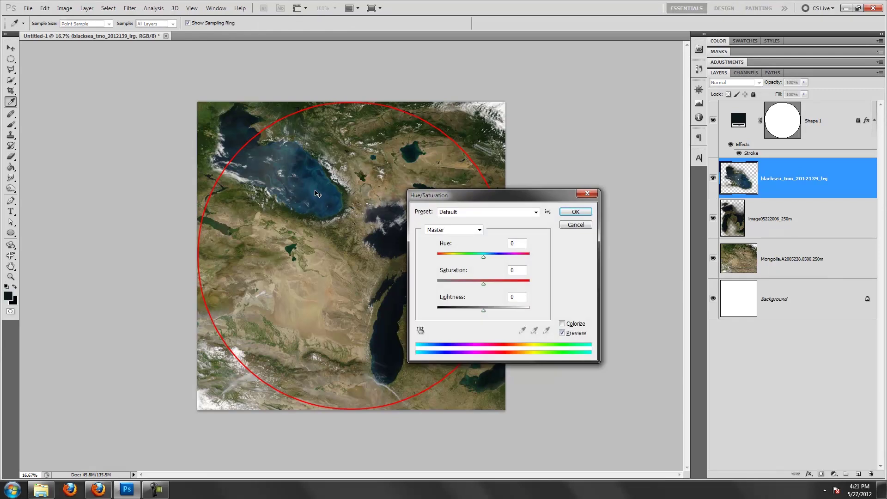
drag(453, 193, 491, 117)
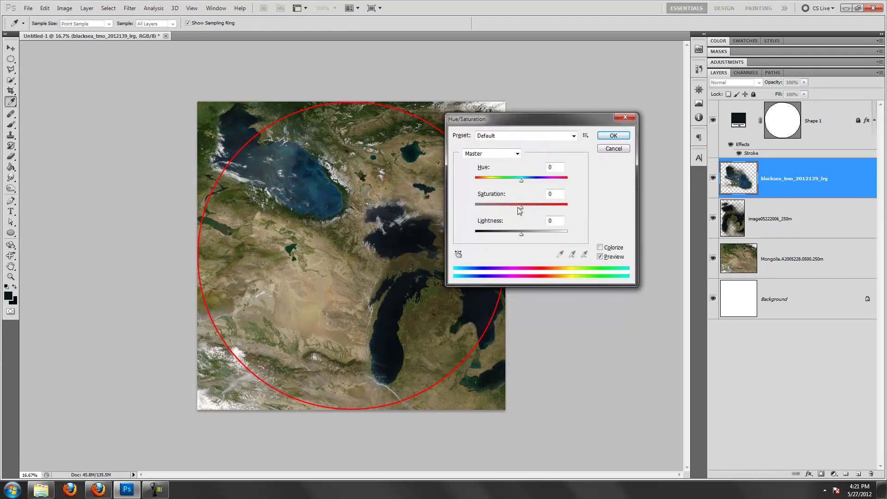
drag(521, 233, 516, 234)
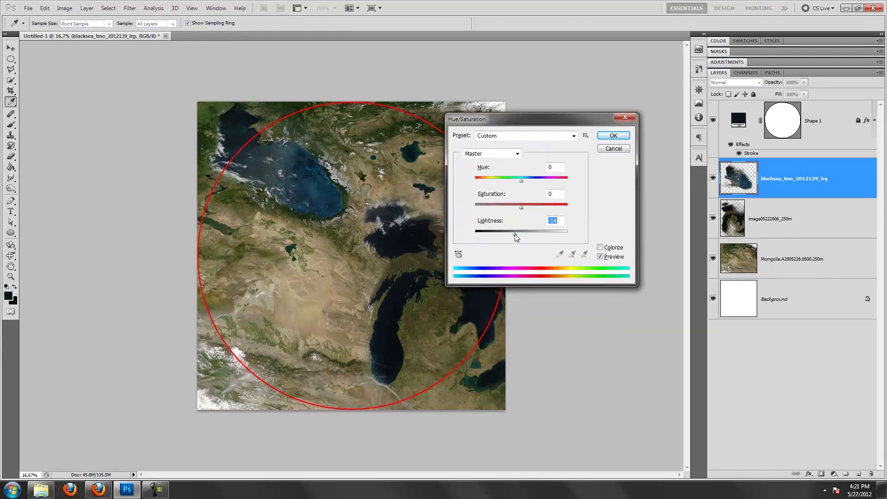
drag(523, 180, 525, 181)
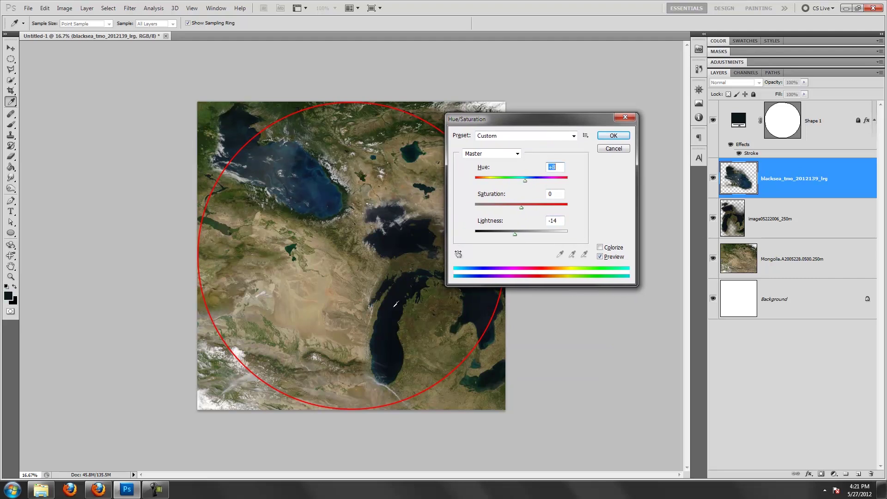
drag(521, 207, 518, 209)
key(v)
click(613, 135)
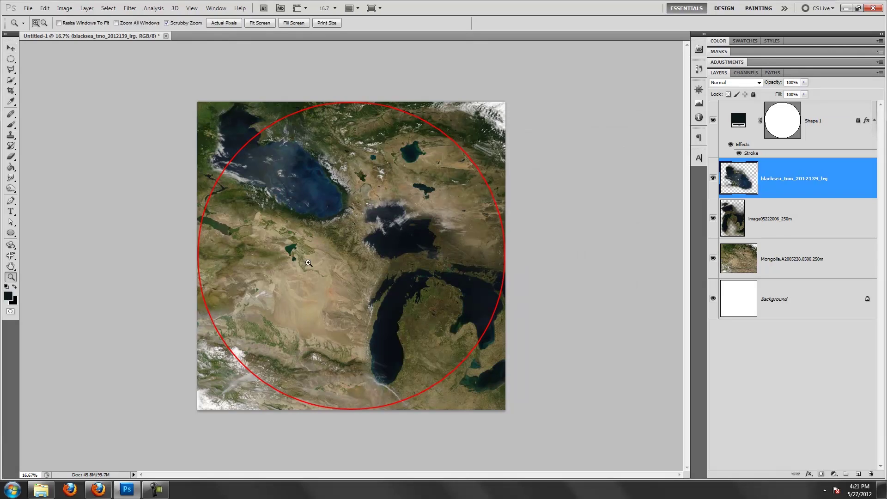
ctrl+click(307, 258)
drag(308, 148, 371, 185)
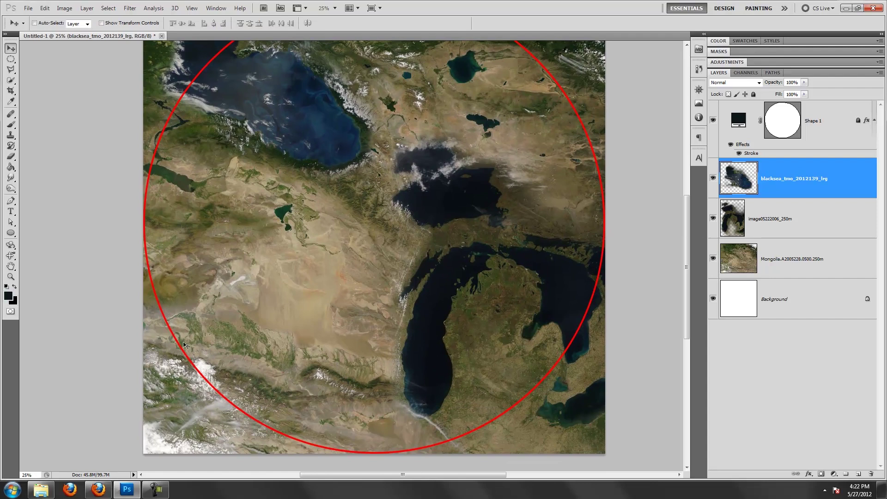
Place the Norway image rotated about -120° and scaled to about 86% over the circle's left side
click(41, 489)
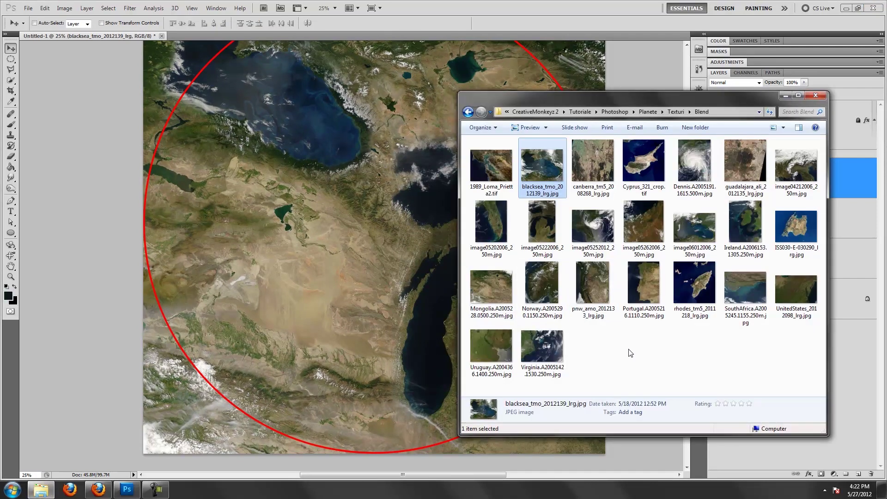
drag(538, 283, 328, 300)
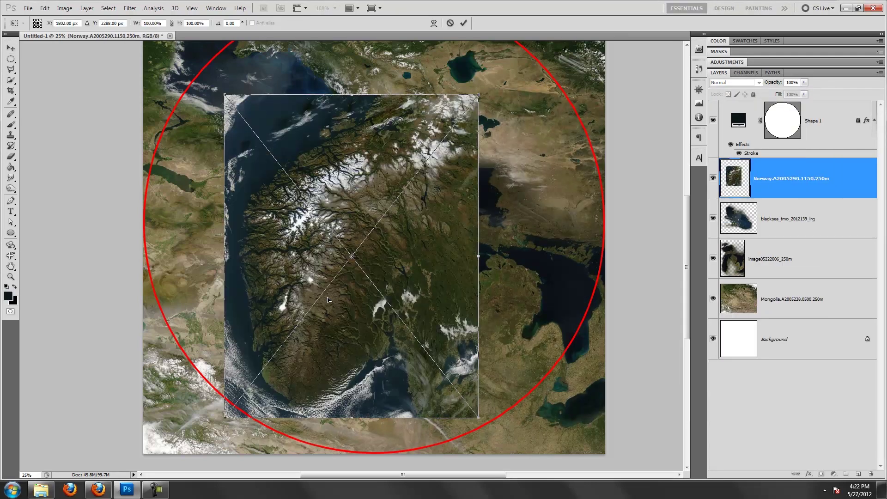
mouse_move(523, 114)
mouse_down()
mouse_move(241, 222)
mouse_move(258, 212)
mouse_up()
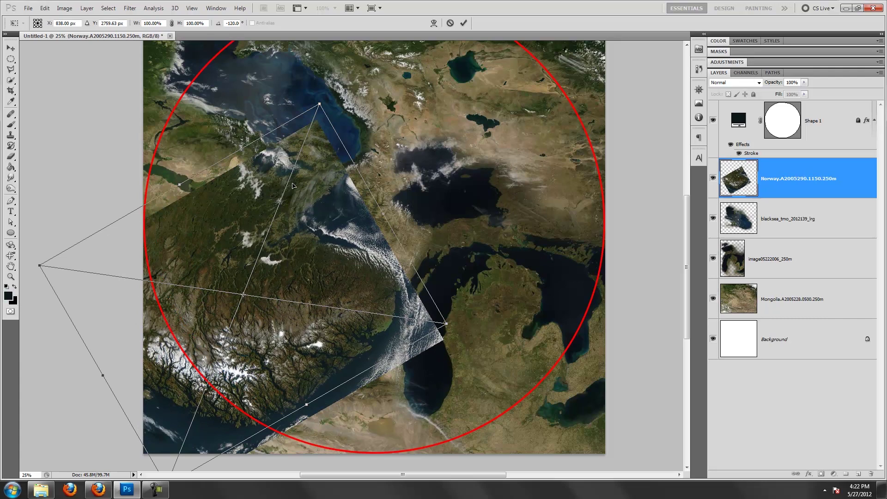
drag(321, 103, 294, 170)
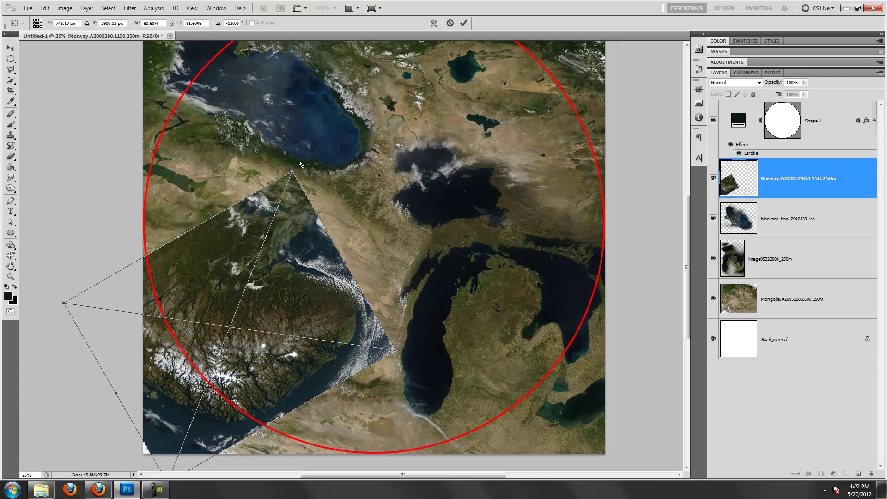
mouse_move(285, 221)
mouse_down()
mouse_move(356, 209)
mouse_move(339, 222)
mouse_up()
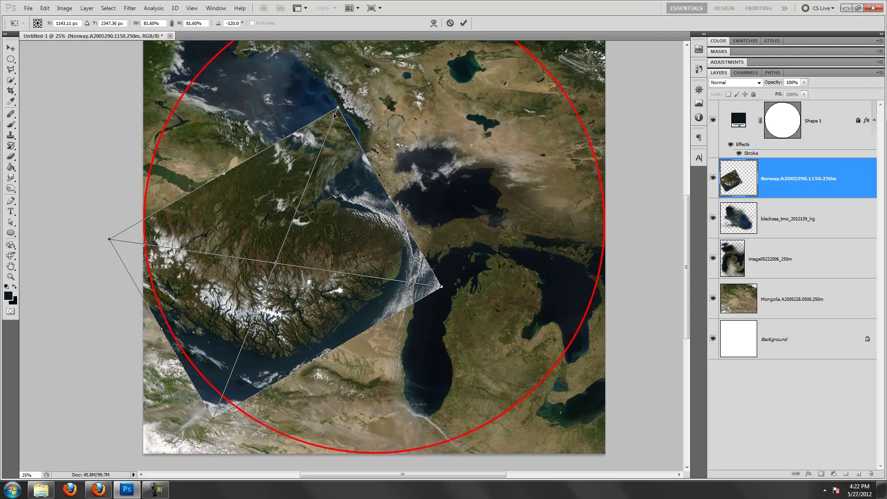
drag(338, 108, 343, 92)
drag(369, 192, 374, 208)
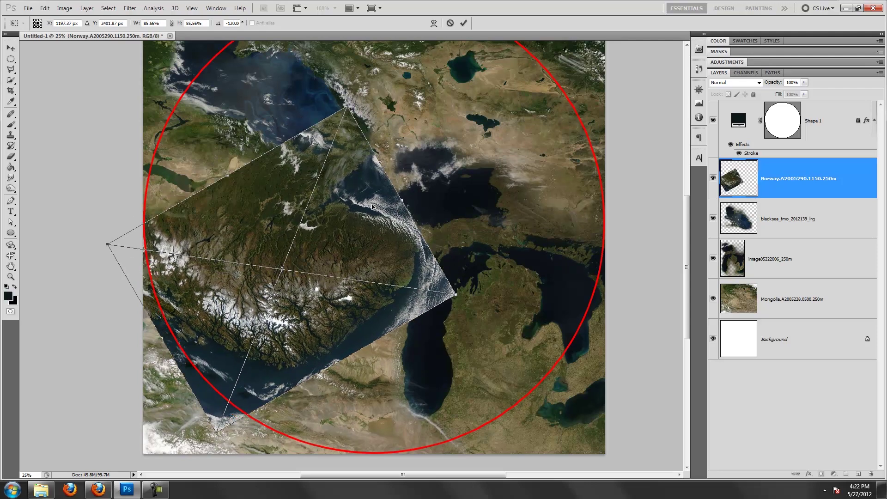
key(Return)
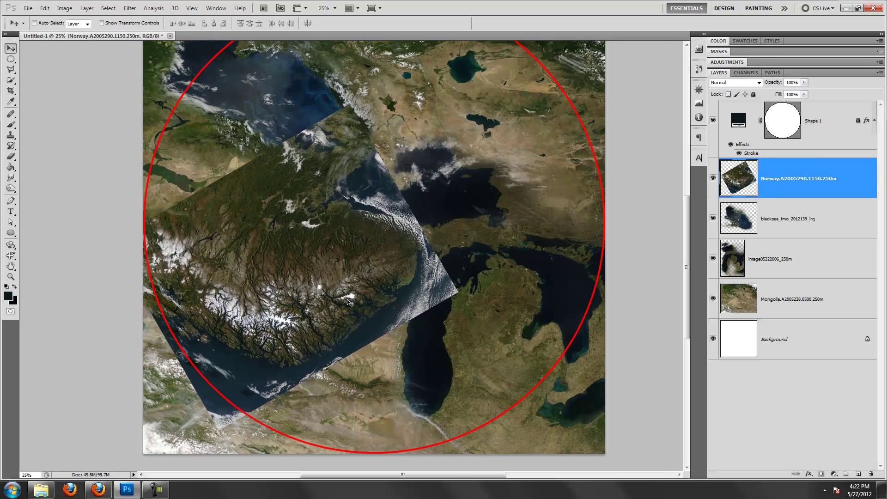
Erase the Norway layer's lower-left dark corner and lower edge
key(e)
key(bracketright)
key(bracketright)
key(bracketright)
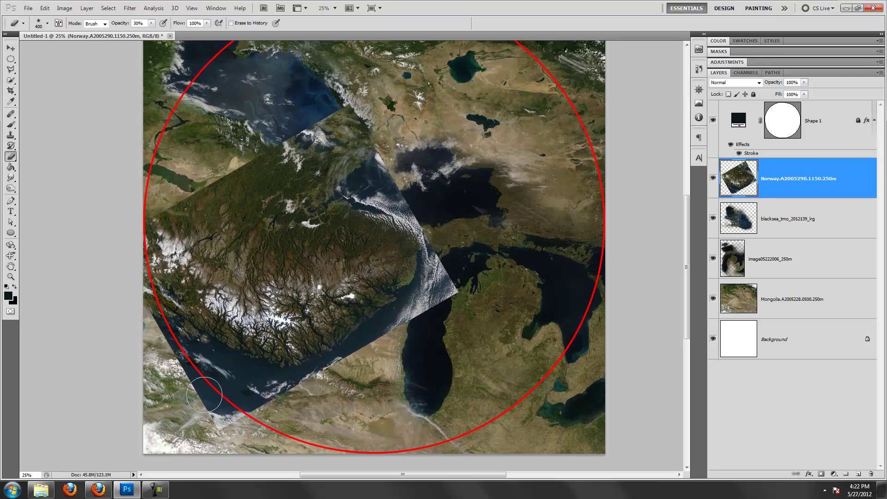
mouse_move(231, 398)
mouse_down()
mouse_move(196, 403)
mouse_move(244, 406)
mouse_up()
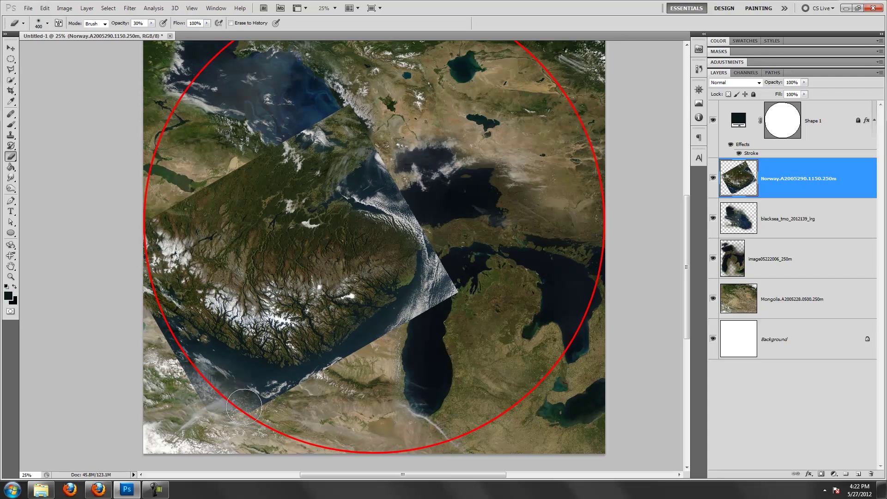
mouse_move(190, 395)
mouse_down()
mouse_move(142, 321)
mouse_move(226, 373)
mouse_up()
key(bracketright)
key(bracketright)
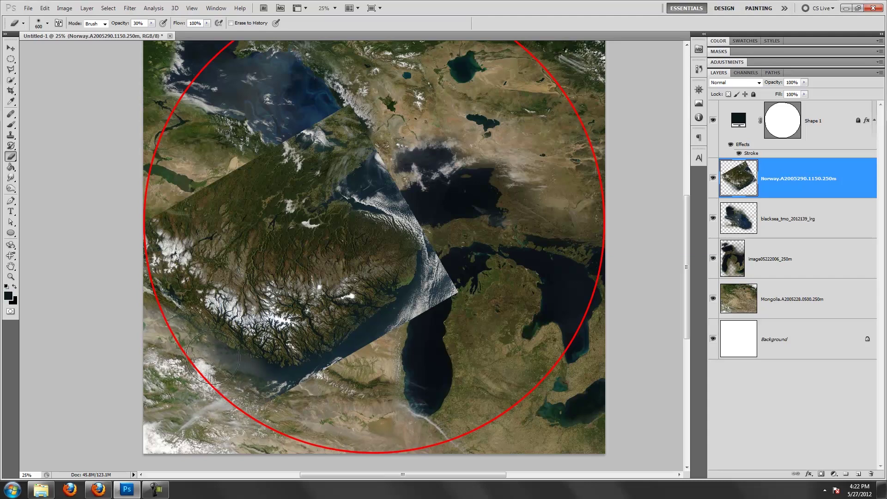
key(bracketleft)
key(bracketleft)
key(bracketleft)
drag(225, 374, 291, 388)
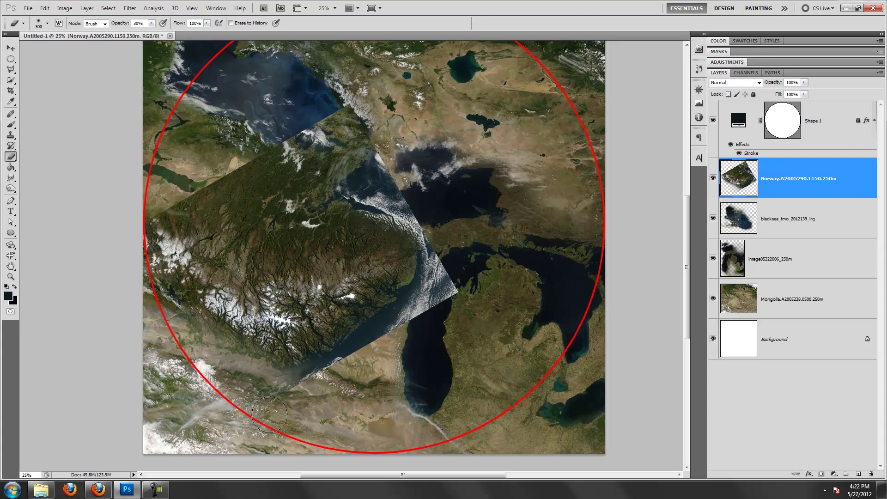
Fade the Norway layer's dark lower-right corner with varying brush sizes
key(bracketright)
key(bracketright)
drag(331, 389, 314, 401)
key(bracketleft)
key(bracketleft)
key(bracketleft)
drag(305, 365, 338, 358)
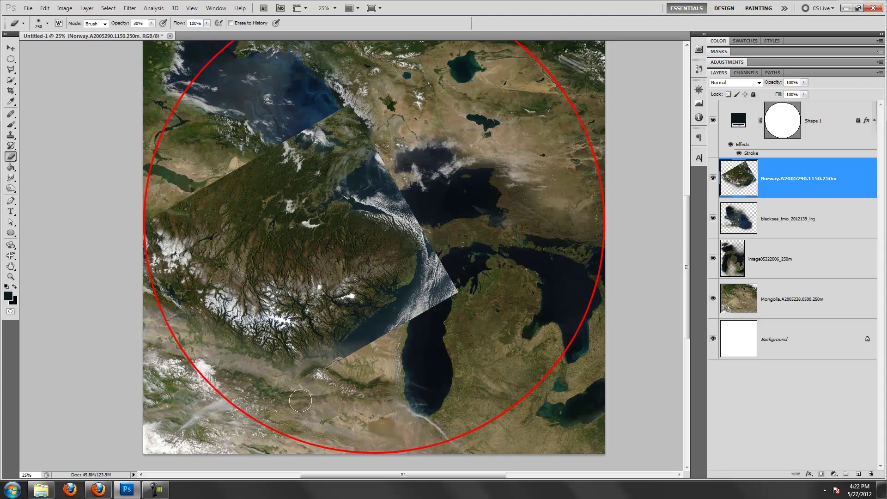
key(bracketleft)
key(bracketleft)
key(bracketleft)
mouse_move(362, 385)
mouse_down()
mouse_move(343, 316)
mouse_move(405, 336)
mouse_move(396, 337)
mouse_move(415, 298)
mouse_move(426, 308)
mouse_move(481, 267)
mouse_move(443, 306)
mouse_move(453, 323)
mouse_up()
key(bracketright)
key(bracketright)
key(bracketright)
key(bracketright)
key(bracketright)
key(bracketright)
Fade Norway's clouds, blue sea corner and diagonal seam to reveal the lake and Mongolia
mouse_move(442, 226)
mouse_down()
mouse_move(370, 148)
mouse_move(317, 109)
mouse_move(311, 119)
mouse_move(322, 120)
mouse_move(307, 129)
mouse_move(332, 147)
mouse_up()
mouse_move(447, 233)
mouse_down()
mouse_move(476, 192)
mouse_move(397, 176)
mouse_up()
mouse_move(269, 157)
mouse_down()
mouse_move(271, 170)
mouse_move(238, 178)
mouse_move(238, 154)
mouse_move(112, 198)
mouse_move(162, 202)
mouse_up()
key(bracketleft)
key(bracketleft)
key(bracketleft)
key(2)
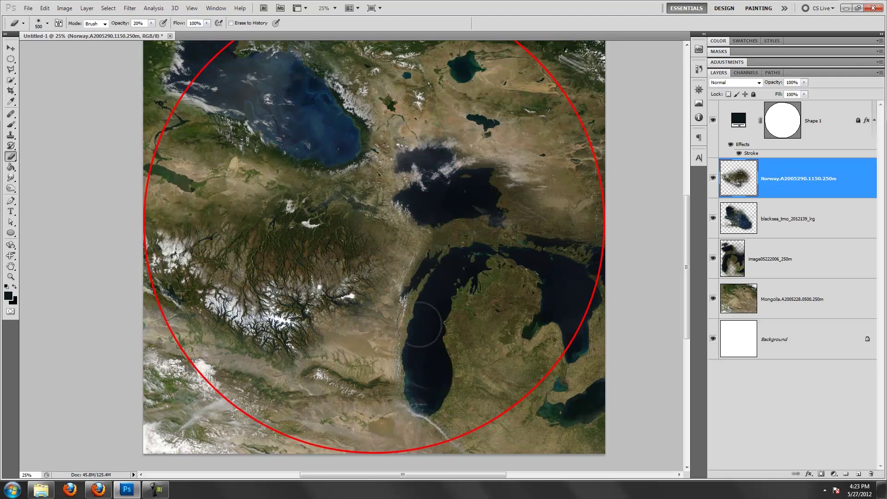
Check the whole canvas, then nudge the Norway layer slightly lower
key(z)
alt+click(369, 296)
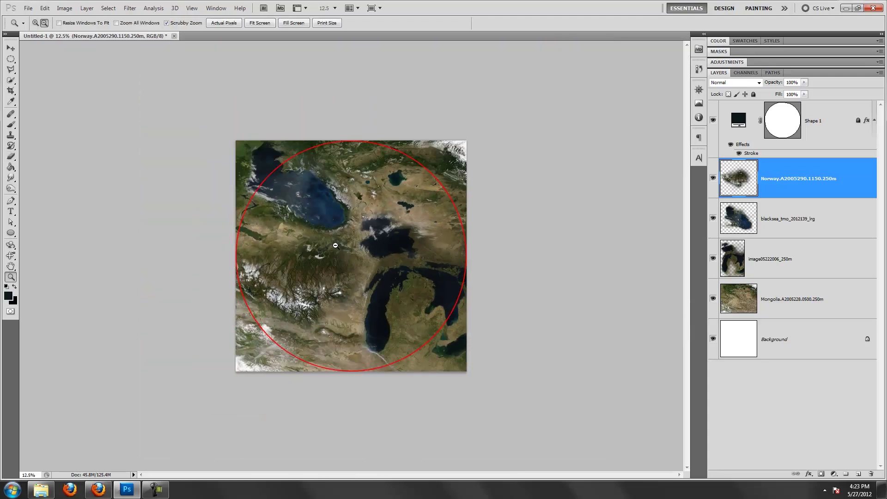
click(327, 253)
key(e)
key(v)
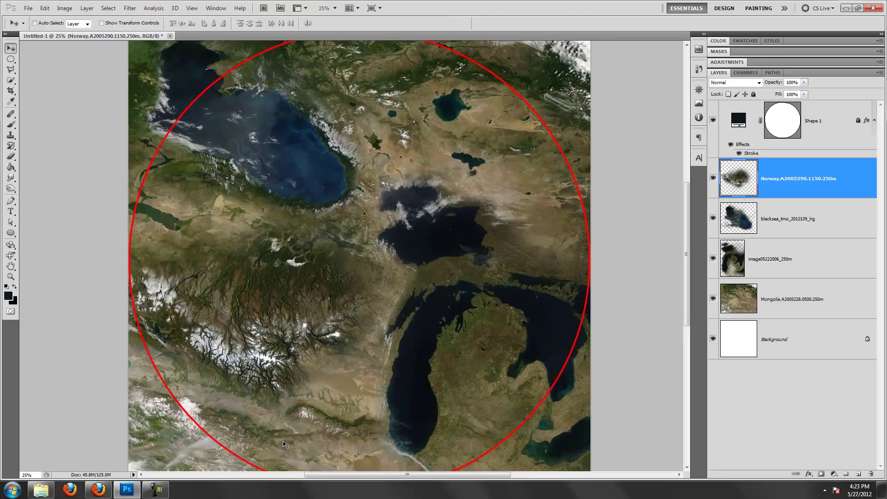
mouse_move(344, 341)
mouse_down()
mouse_move(301, 380)
mouse_move(299, 344)
mouse_up()
Place image06012006_250m.jpg onto the canvas and shrink it to about a third
click(46, 492)
click(627, 356)
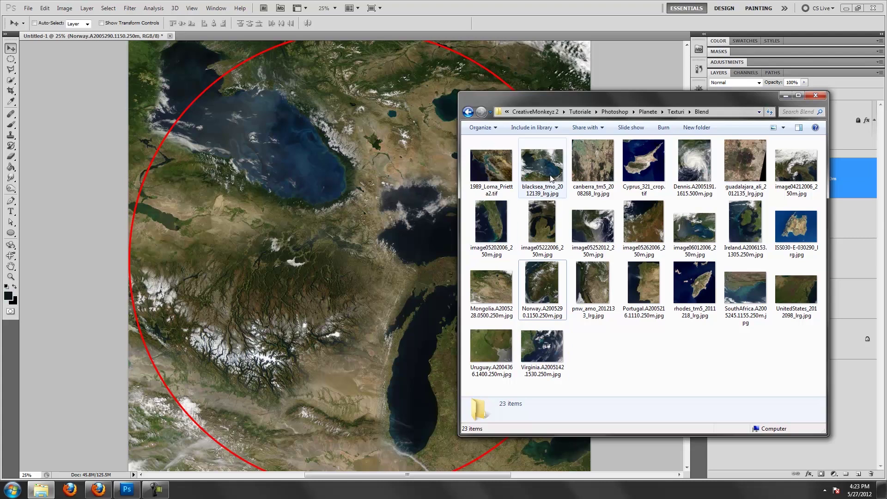
click(701, 223)
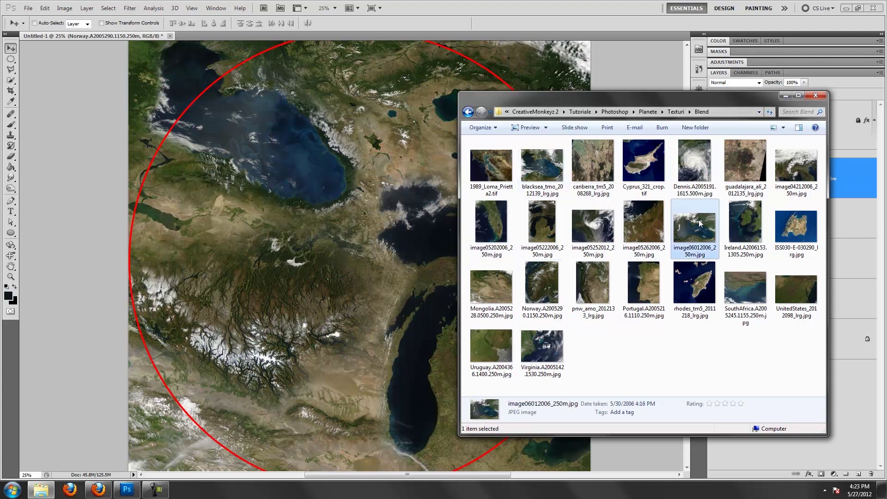
drag(701, 223, 478, 210)
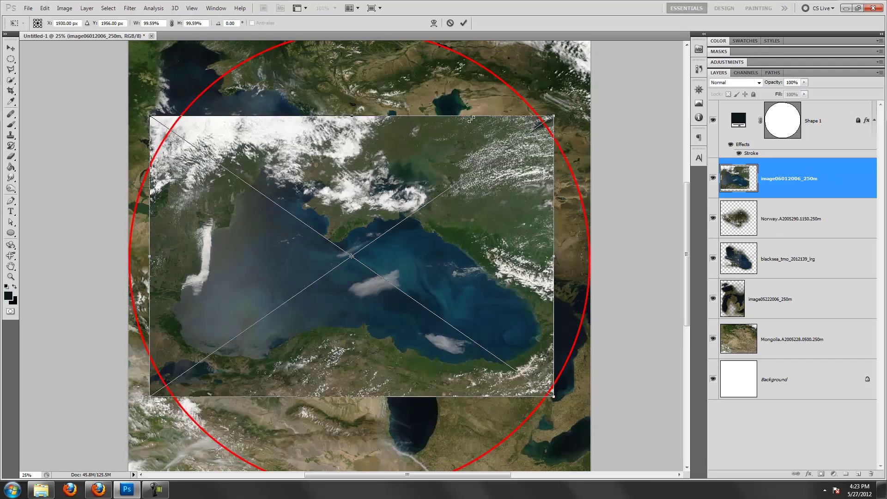
mouse_move(650, 53)
mouse_down()
mouse_move(416, 147)
mouse_move(411, 170)
mouse_up()
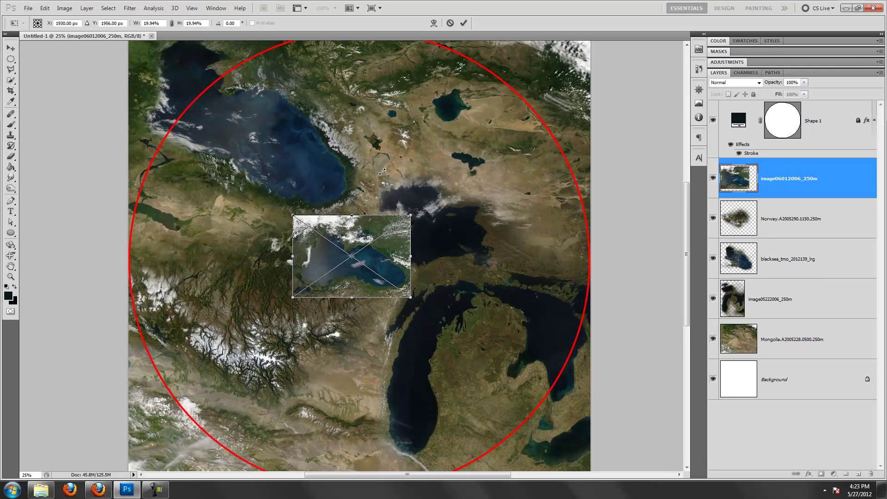
Scale it to about 23%, rotate about 54° into the upper right, and commit
drag(360, 227, 499, 138)
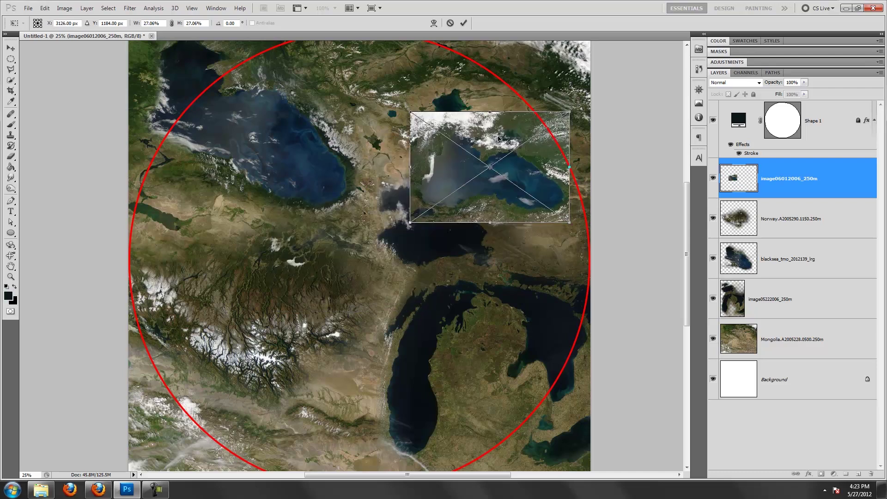
drag(572, 112, 562, 121)
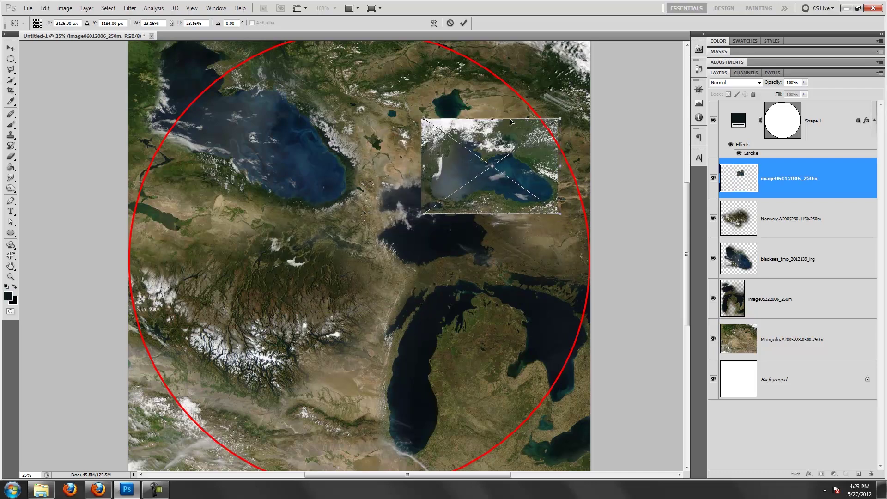
drag(507, 174, 554, 149)
mouse_move(627, 224)
mouse_down()
mouse_move(555, 183)
mouse_move(552, 190)
mouse_up()
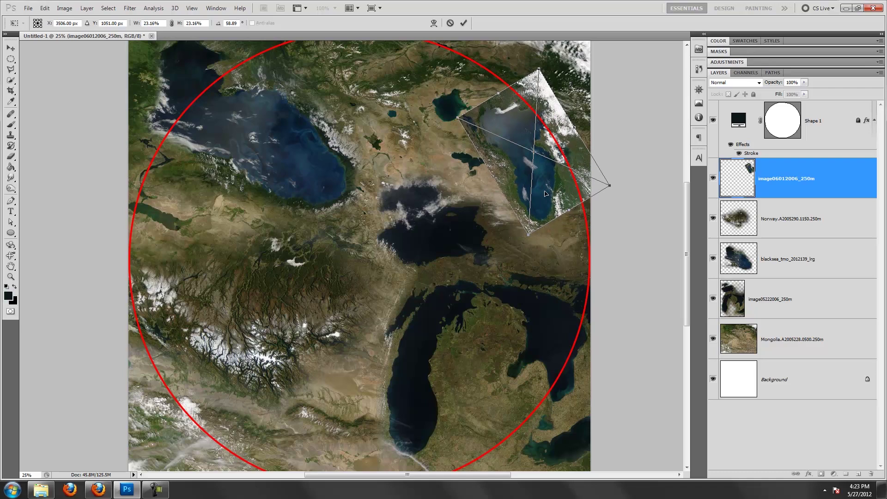
drag(552, 190, 535, 203)
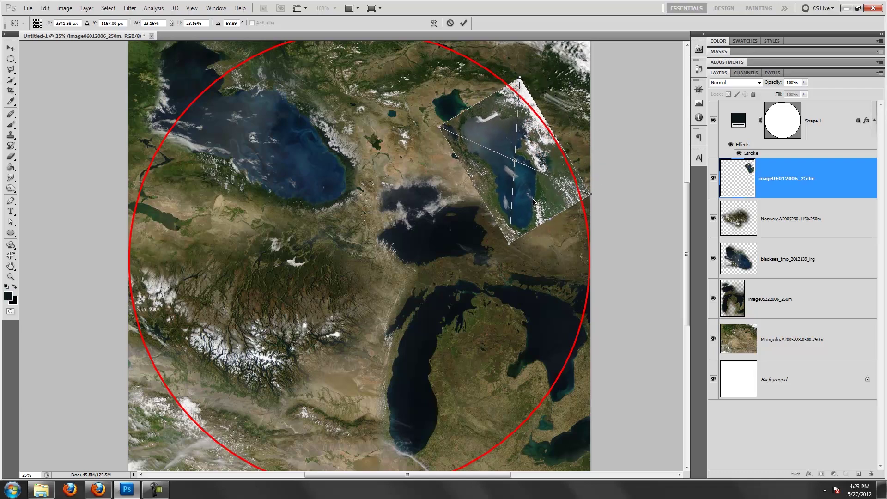
drag(583, 249, 597, 244)
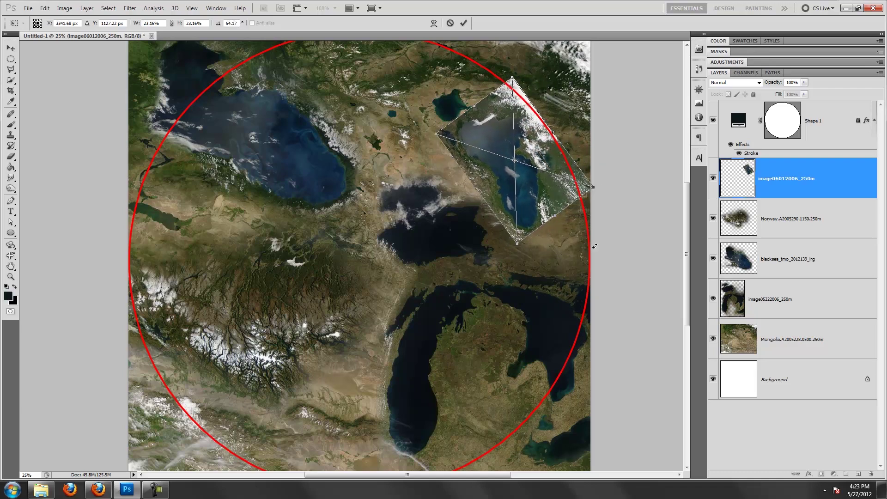
key(Return)
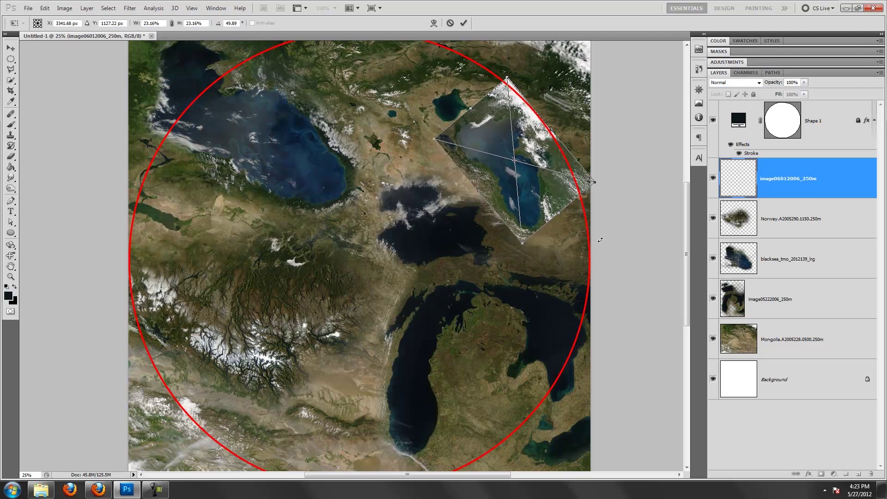
key(e)
key(ctrl+plus)
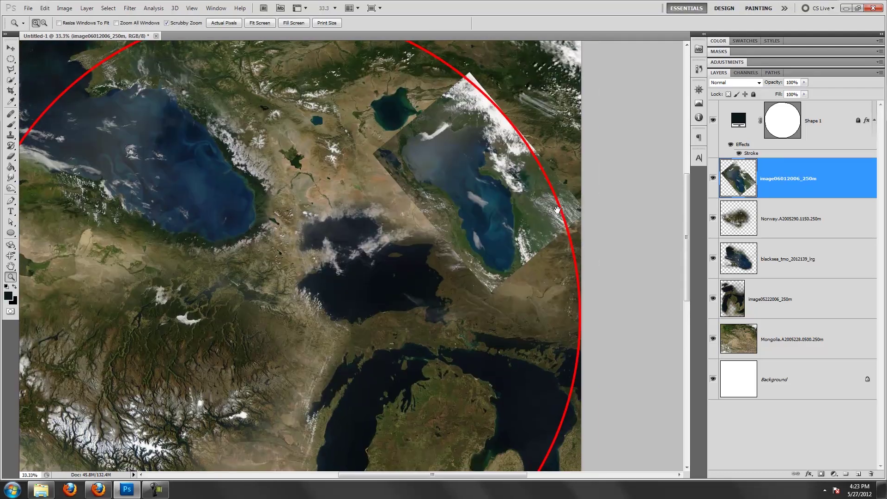
With a 30% eraser, fade the image's edges near the red circle and Caspian shore
key(bracketleft)
key(bracketleft)
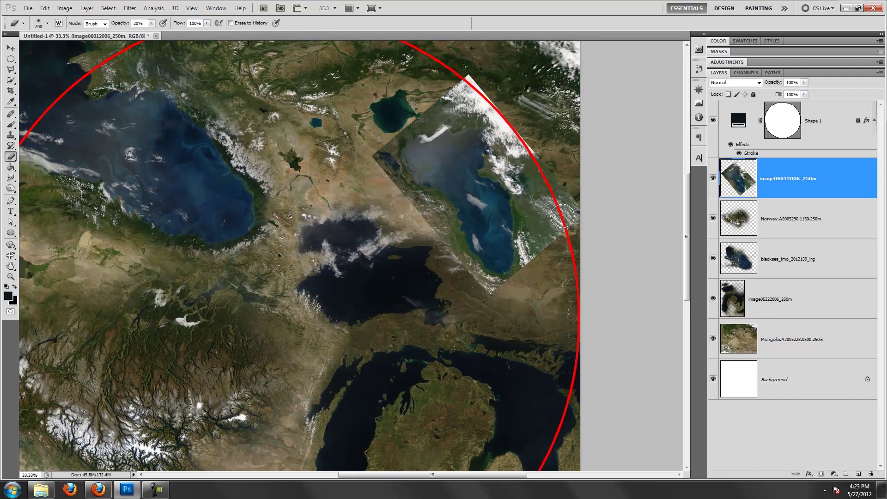
key(bracketright)
key(bracketright)
key(3)
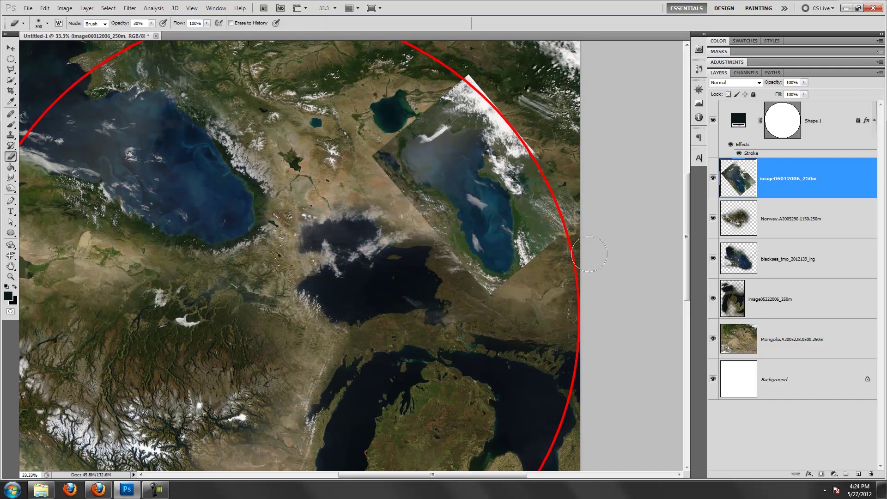
mouse_move(567, 262)
mouse_down()
mouse_move(545, 234)
mouse_move(558, 224)
mouse_up()
key(bracketleft)
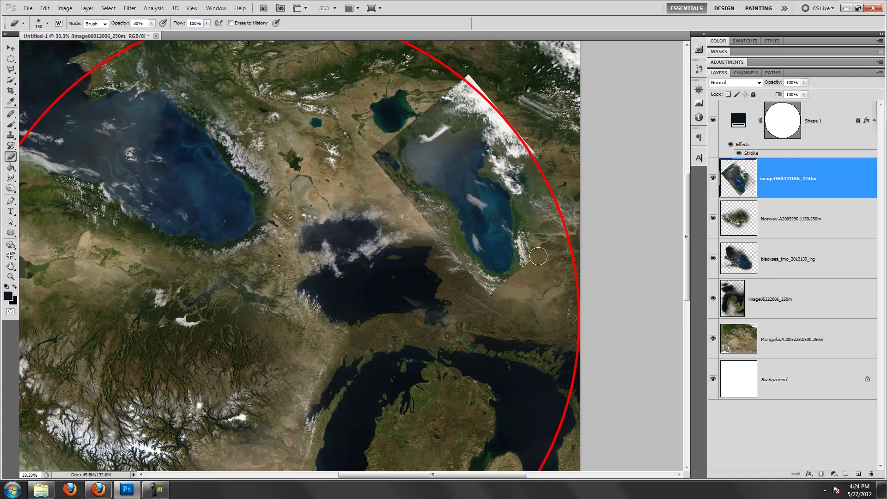
drag(531, 259, 529, 251)
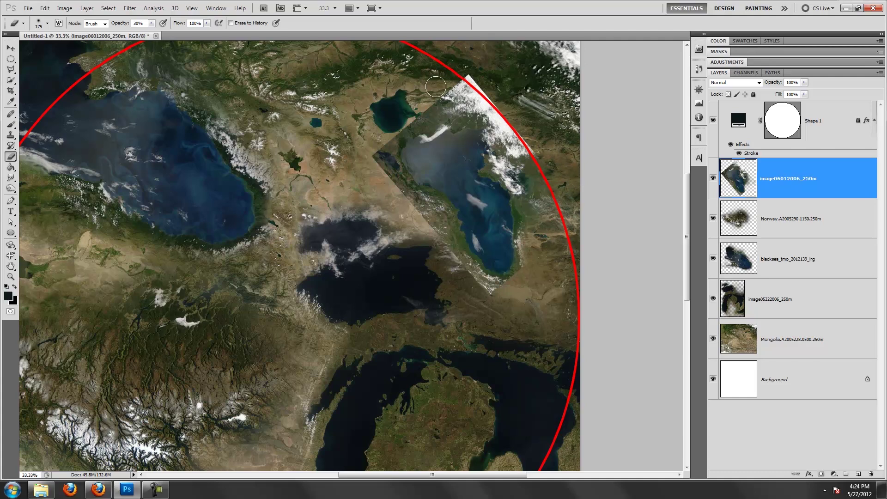
At about 67% opacity, fade the top edge, clouds and diagonal seam between the seas
key(6)
key(7)
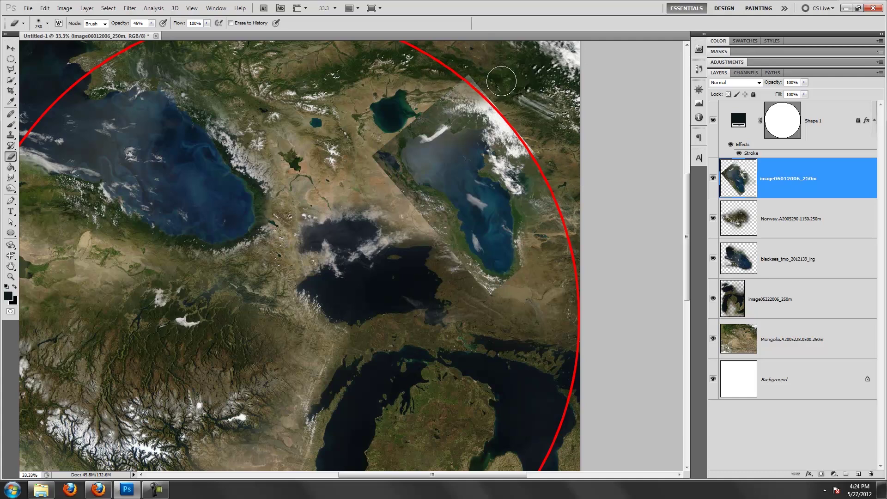
mouse_move(444, 72)
mouse_down()
mouse_move(523, 141)
mouse_move(480, 106)
mouse_up()
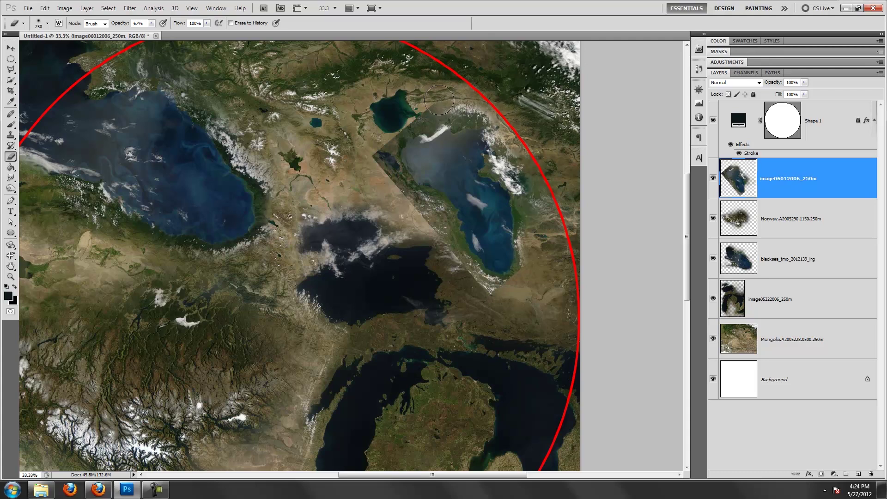
drag(369, 152, 371, 160)
key(bracketleft)
key(bracketleft)
key(bracketleft)
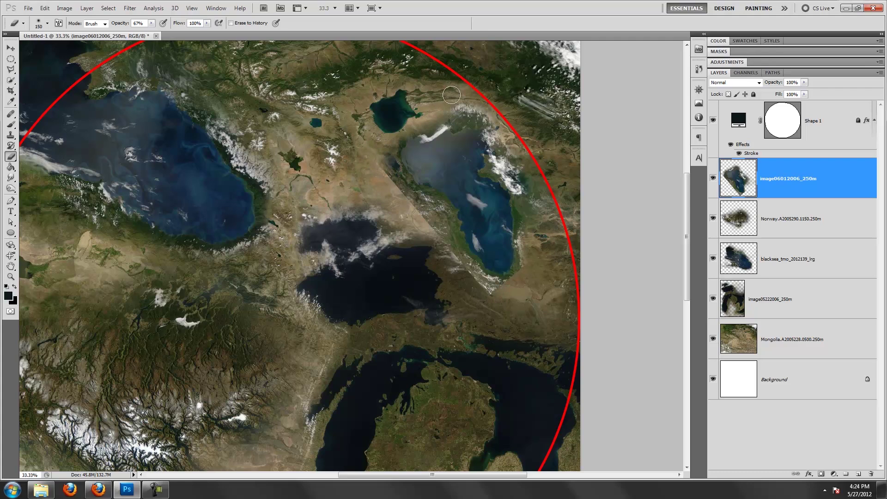
mouse_move(362, 155)
mouse_down()
mouse_move(397, 185)
mouse_move(426, 247)
mouse_move(545, 212)
mouse_move(513, 99)
mouse_up()
key(bracketright)
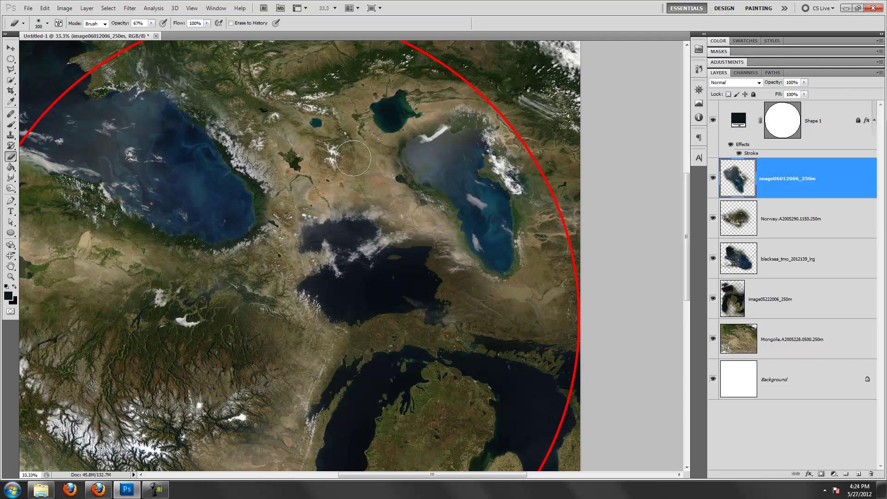
key(v)
mouse_move(444, 199)
mouse_down()
mouse_move(545, 151)
mouse_move(485, 202)
mouse_up()
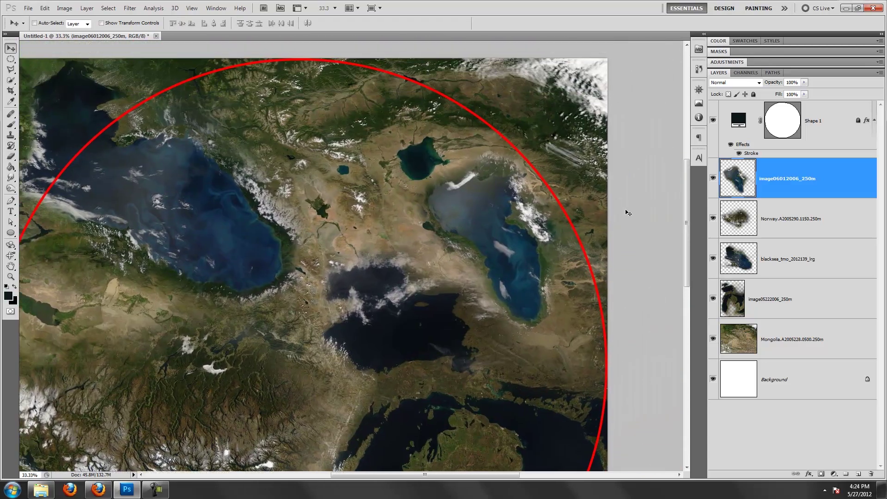
Add Layer 1 and set the foreground colour to a green sampled from the image
click(857, 475)
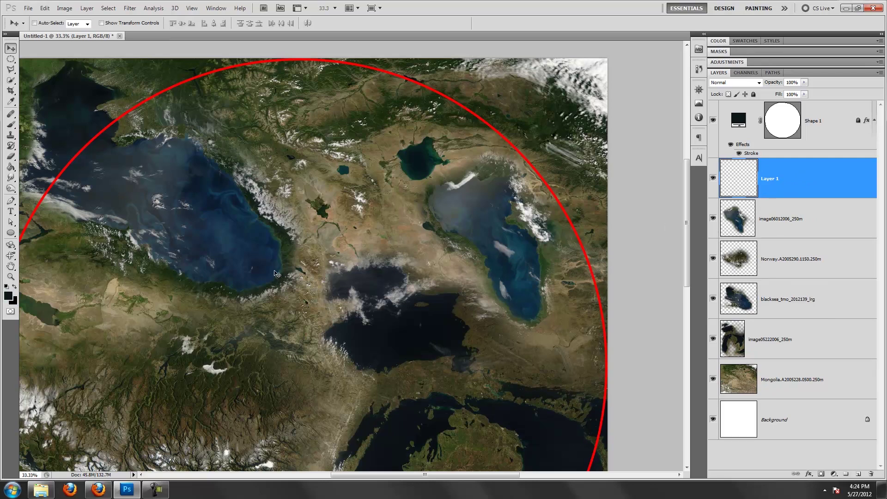
key(b)
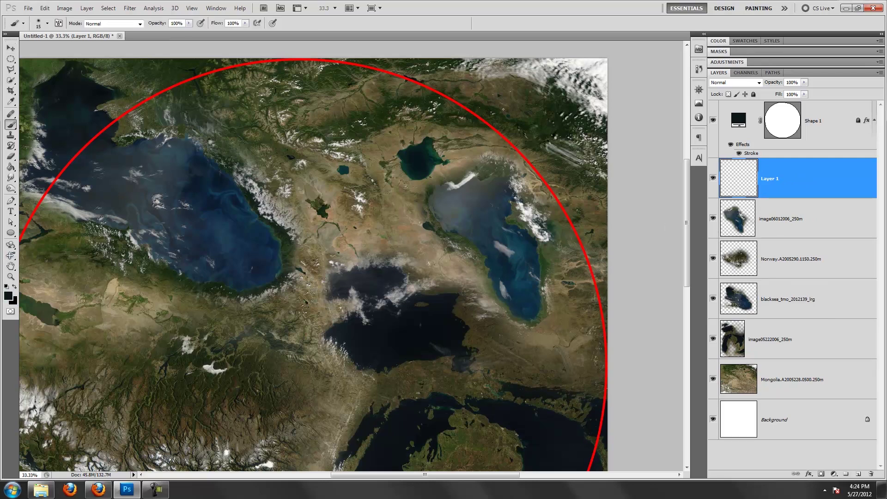
click(8, 295)
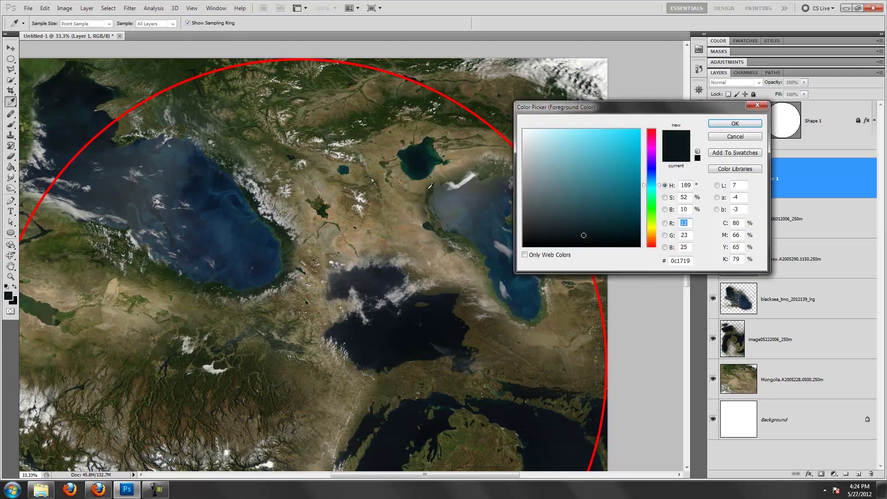
click(493, 284)
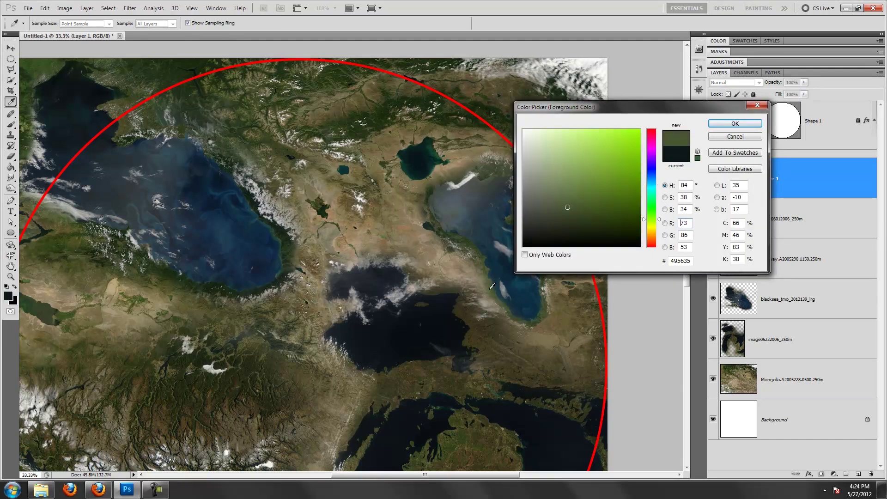
click(724, 126)
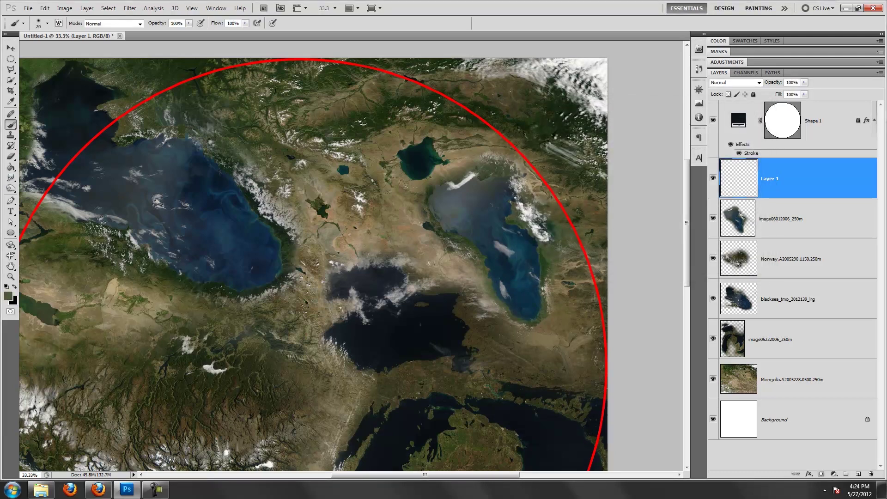
Paint a soft 32%-opacity haze loop around the eastern lake on Layer 1
key(bracketleft)
key(3)
key(2)
mouse_move(406, 225)
mouse_down()
mouse_move(395, 235)
mouse_move(471, 265)
mouse_move(471, 257)
mouse_move(462, 259)
mouse_move(493, 318)
mouse_move(559, 286)
mouse_up()
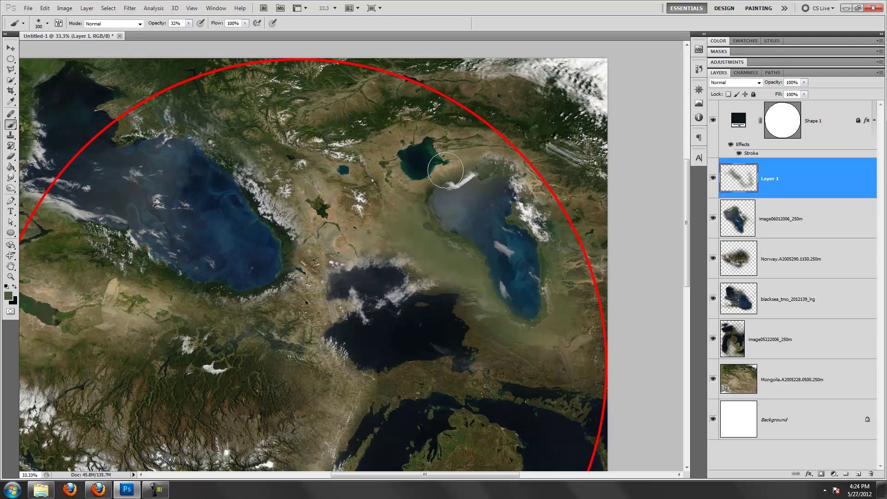
key(Delete)
mouse_move(467, 164)
mouse_down()
mouse_move(527, 171)
mouse_move(555, 242)
mouse_move(512, 227)
mouse_up()
Switch Layer 1 from Color to Overlay blending, compare its visibility, then select image06012006_250m
key(v)
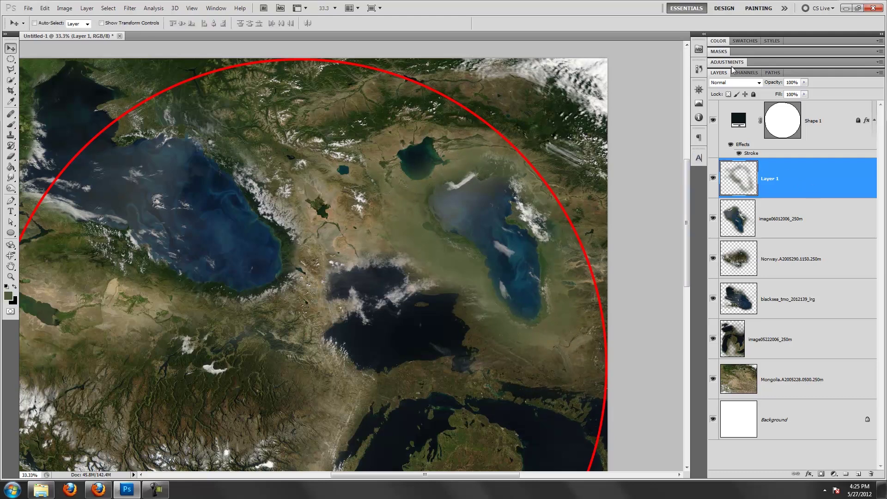
click(735, 82)
click(735, 315)
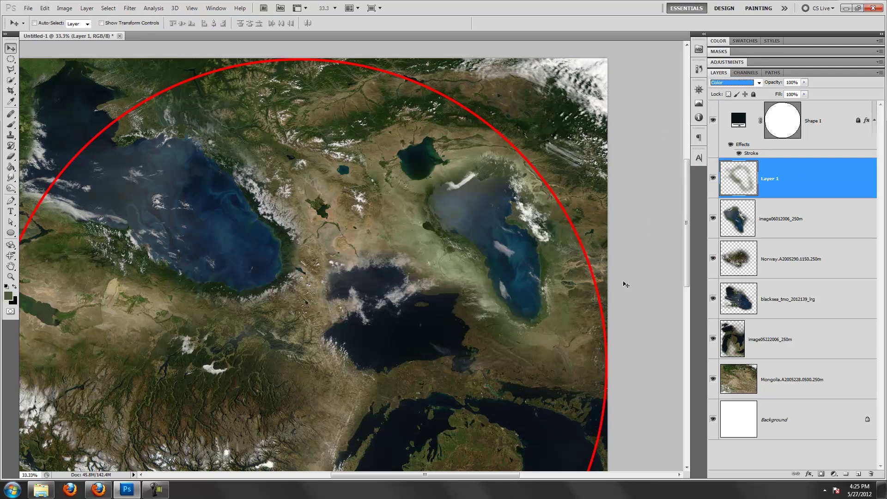
click(720, 83)
click(728, 207)
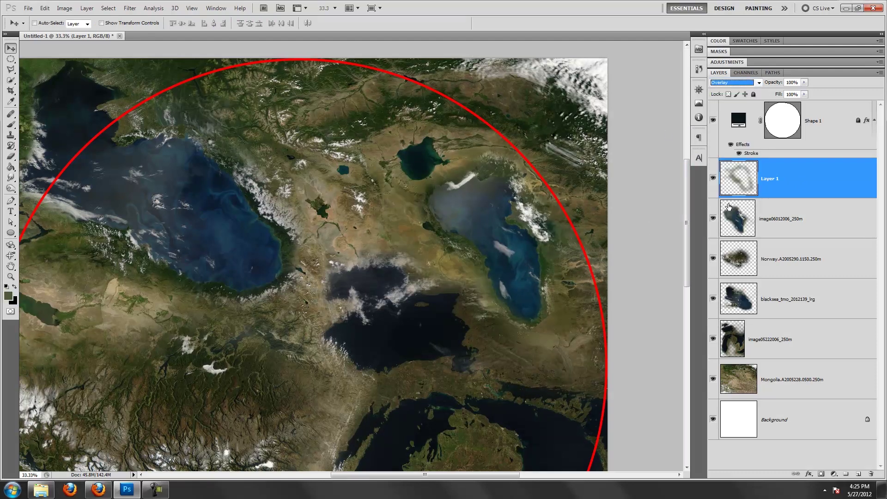
click(714, 180)
click(713, 179)
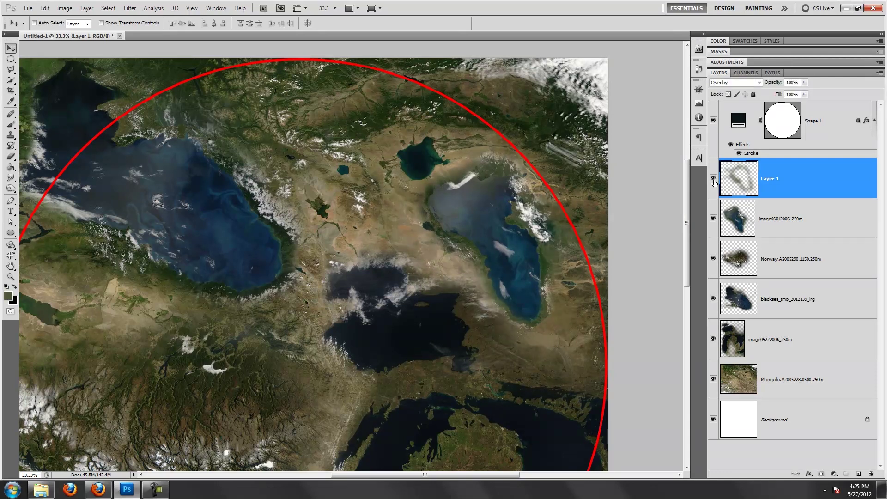
mouse_move(483, 345)
mouse_down()
mouse_move(554, 261)
mouse_move(534, 271)
mouse_up()
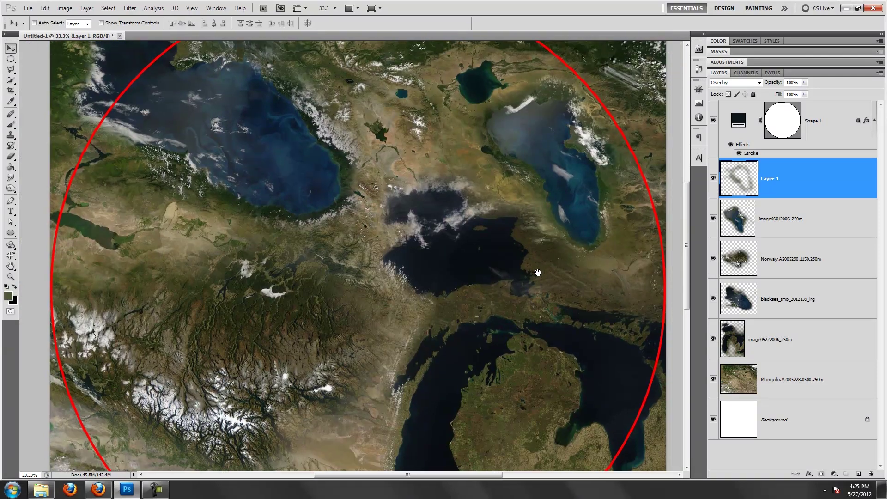
click(737, 226)
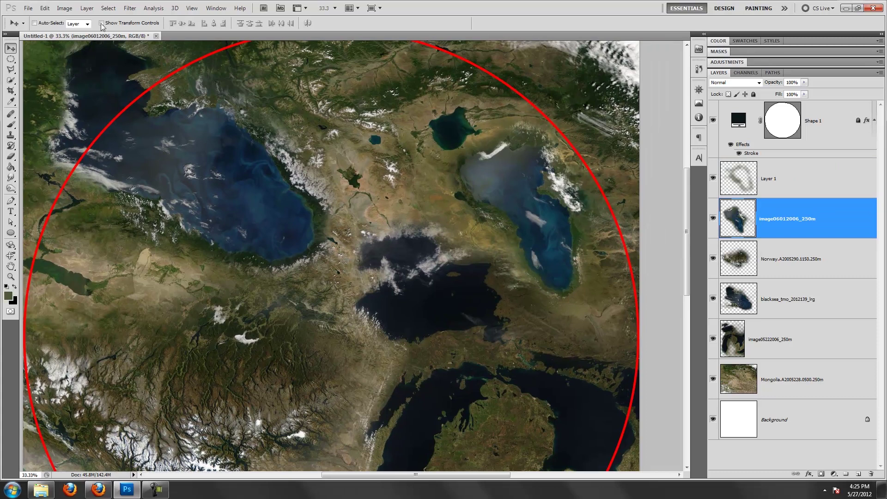
Apply Levels to image06012006_250m with black input 14 and midtones at 1.00
click(69, 11)
mouse_move(79, 32)
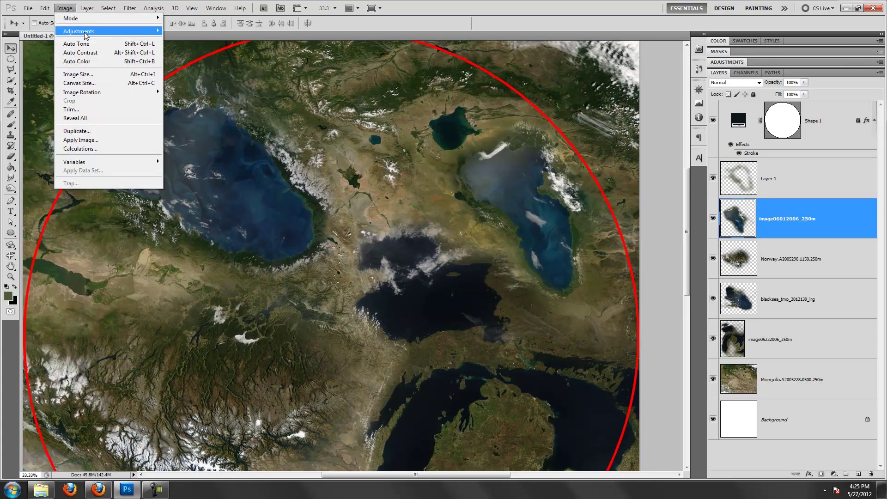
click(191, 43)
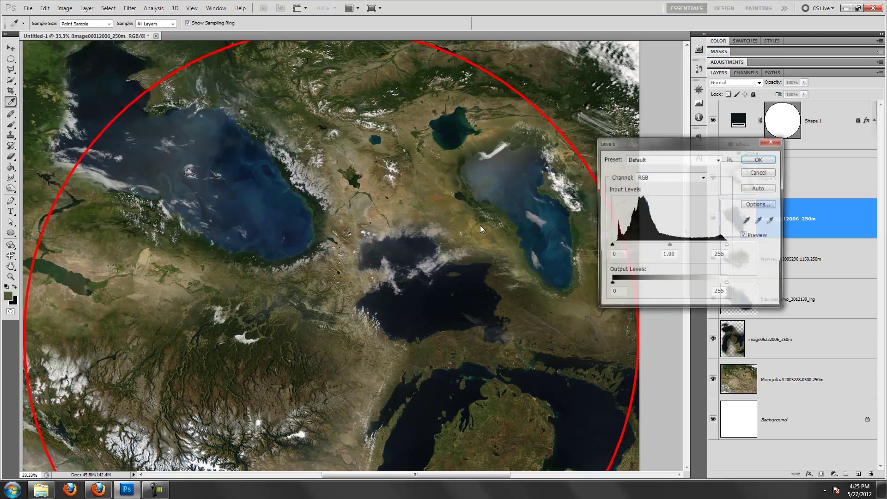
drag(627, 153, 146, 217)
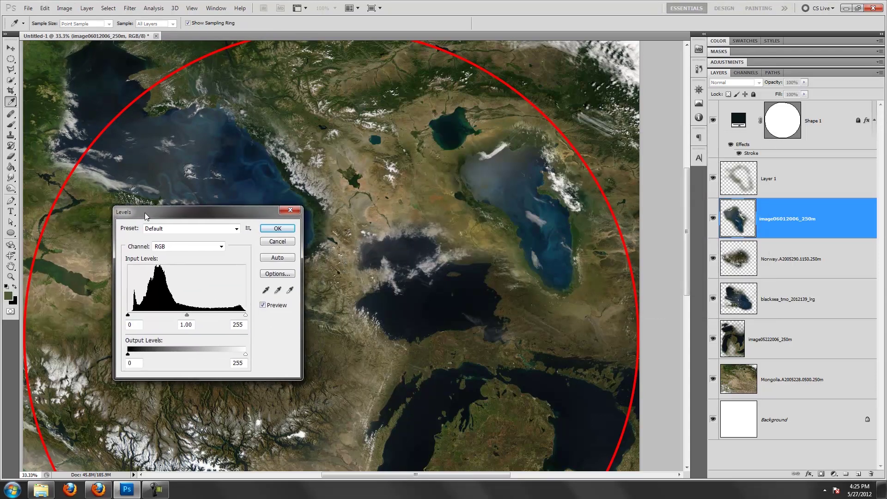
click(272, 240)
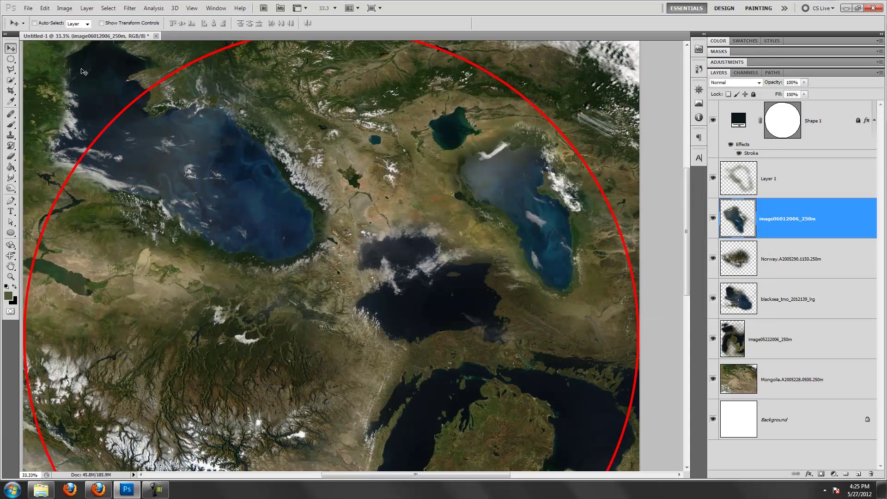
click(65, 8)
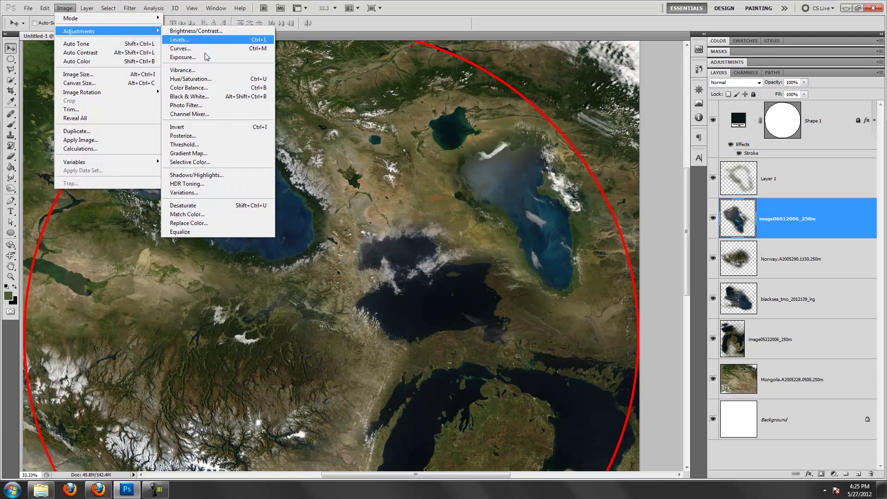
click(204, 40)
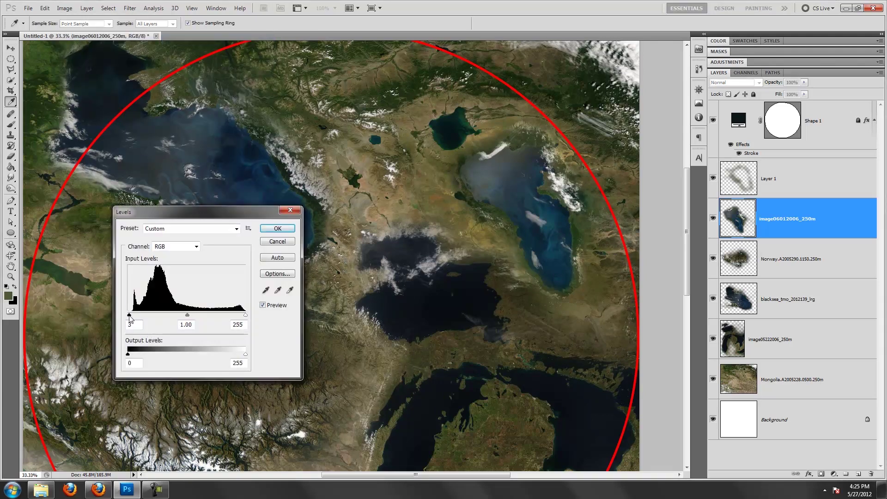
drag(140, 316, 132, 317)
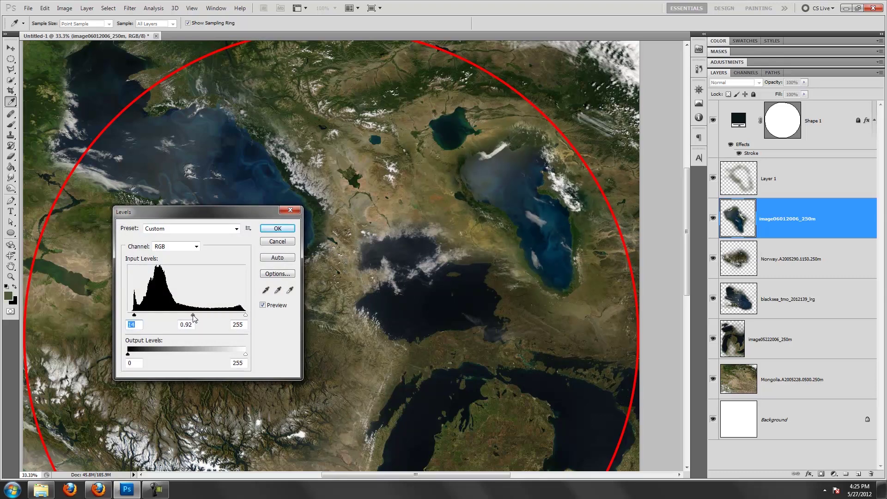
drag(194, 316, 202, 316)
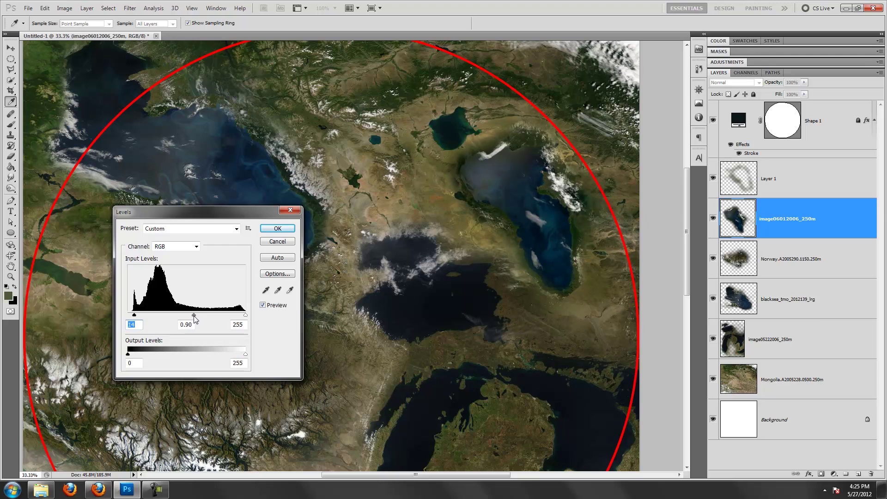
key(Tab)
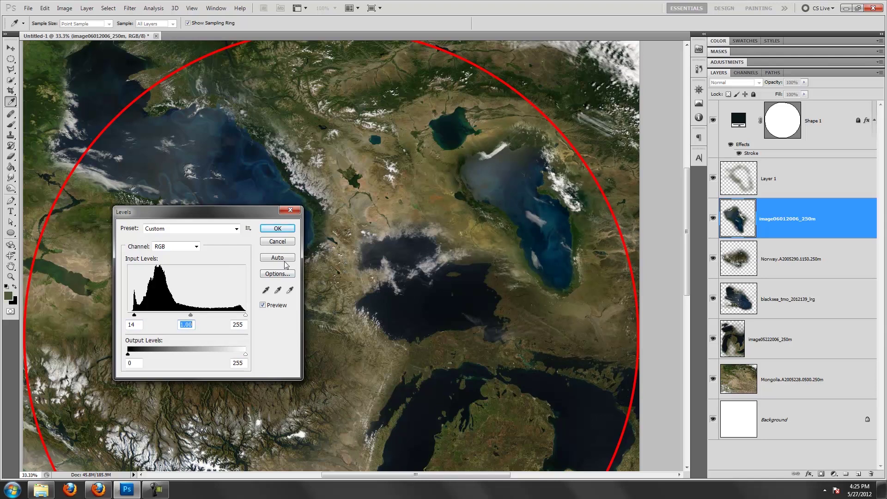
click(276, 229)
At 25% zoom, brush faint haze on Layer 1 near the long lake's southern tip
key(z)
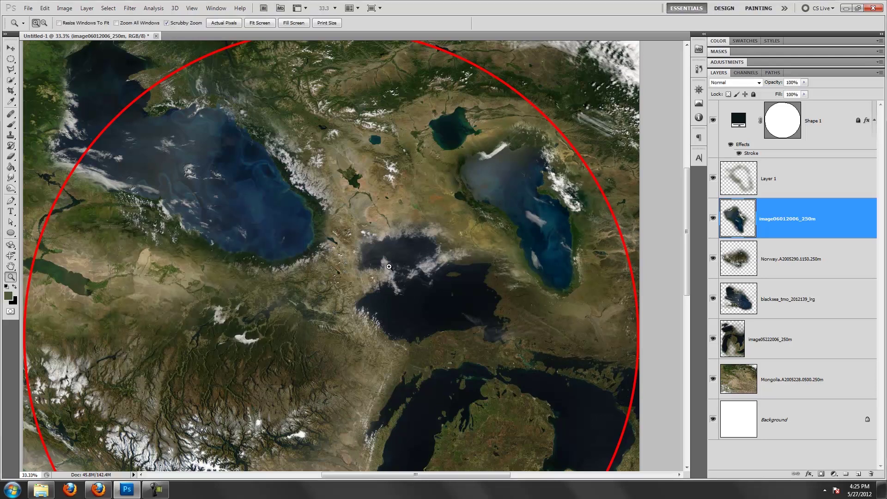
alt+click(389, 266)
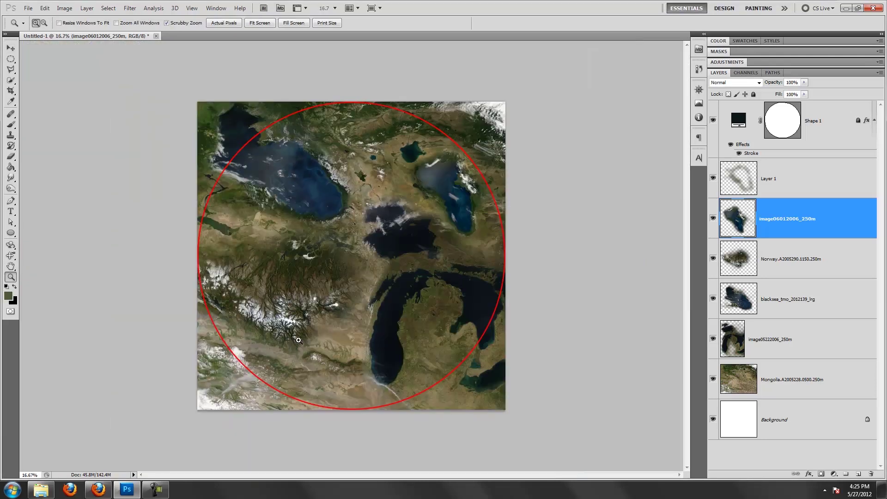
click(325, 290)
key(v)
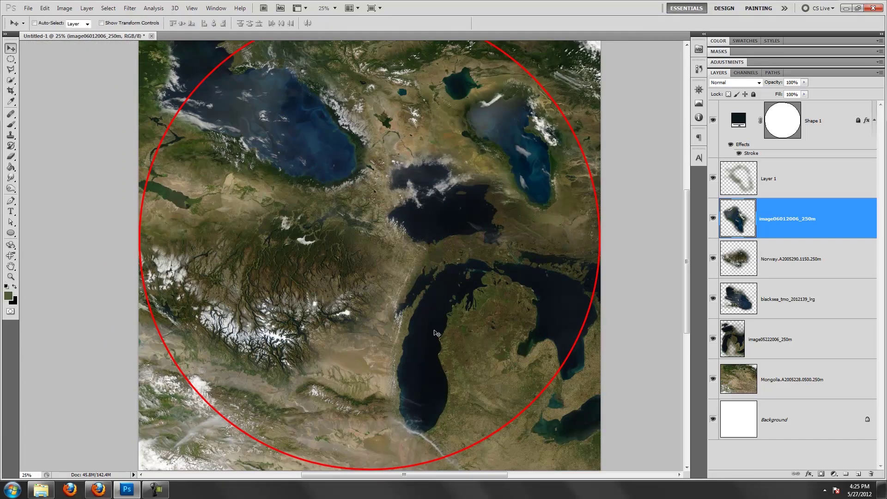
ctrl+click(472, 365)
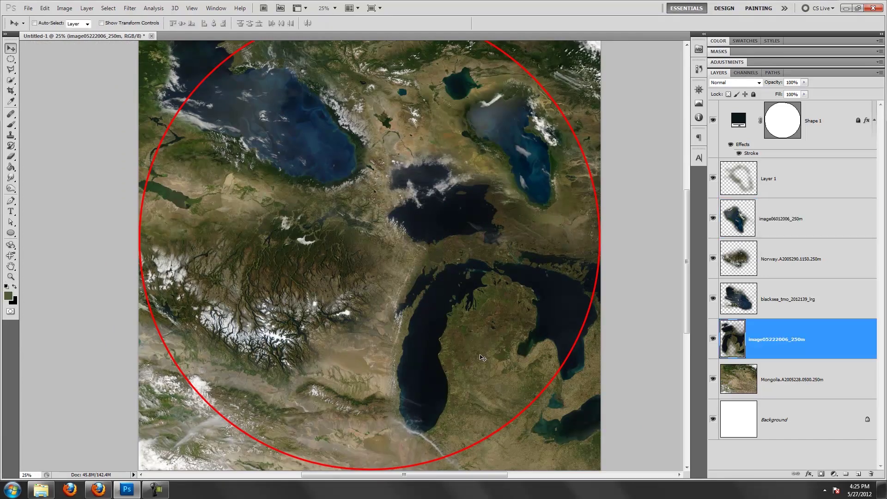
click(794, 192)
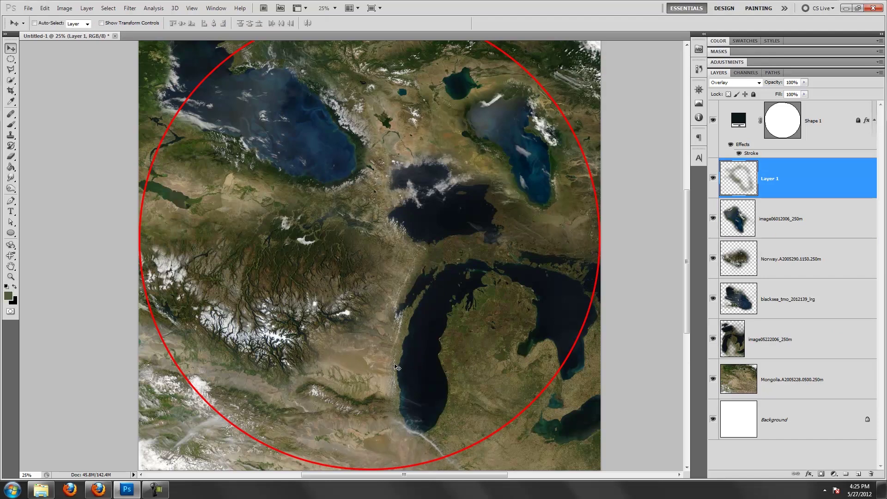
key(b)
mouse_move(406, 377)
mouse_down()
mouse_move(383, 383)
mouse_move(344, 364)
mouse_move(378, 372)
mouse_move(391, 407)
mouse_move(404, 390)
mouse_move(379, 364)
mouse_move(369, 331)
mouse_move(406, 276)
mouse_move(392, 296)
mouse_move(395, 236)
mouse_move(375, 359)
mouse_move(363, 353)
mouse_move(369, 384)
mouse_move(383, 421)
mouse_move(441, 452)
mouse_move(424, 446)
mouse_move(462, 406)
mouse_move(458, 437)
mouse_move(371, 453)
mouse_up()
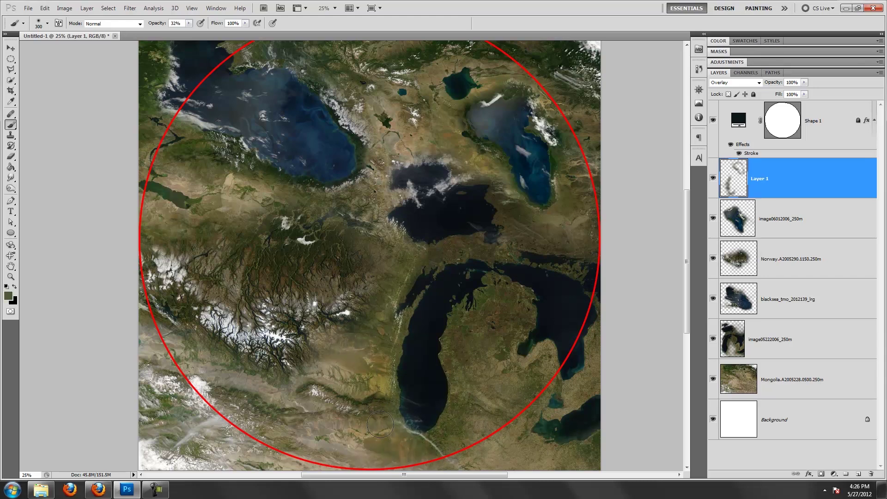
Brush over the terrain around the central lake on Layer 1 to darken it
drag(536, 360, 520, 350)
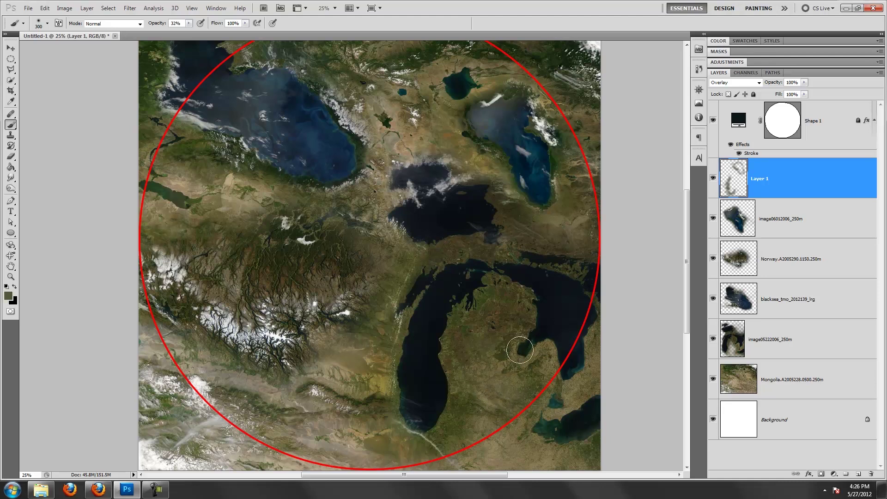
drag(533, 234, 531, 232)
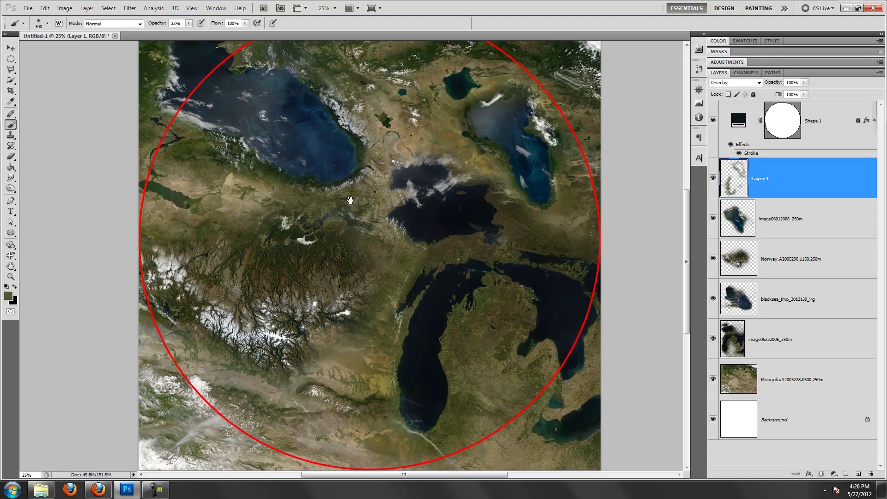
drag(350, 200, 372, 247)
drag(226, 227, 282, 246)
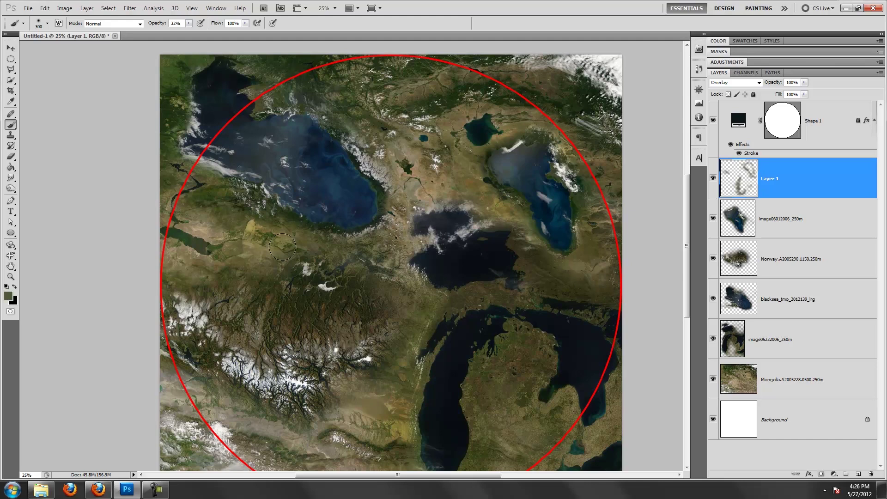
drag(205, 215, 181, 250)
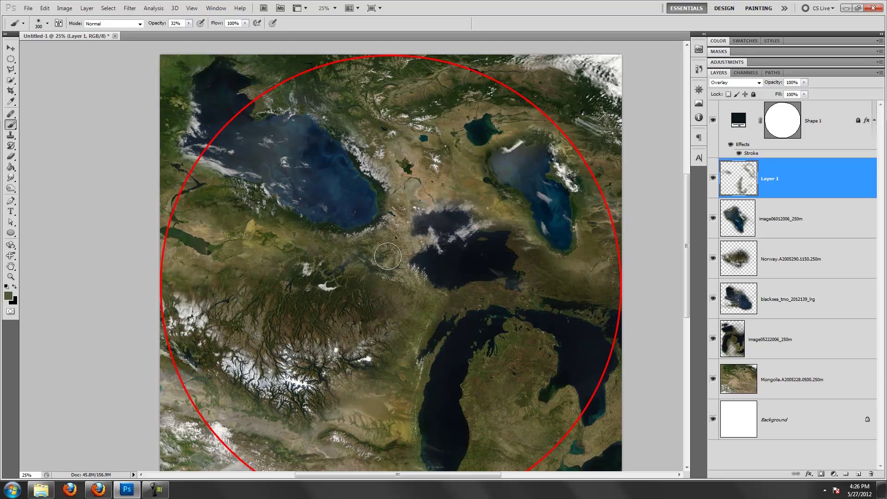
drag(404, 217, 423, 168)
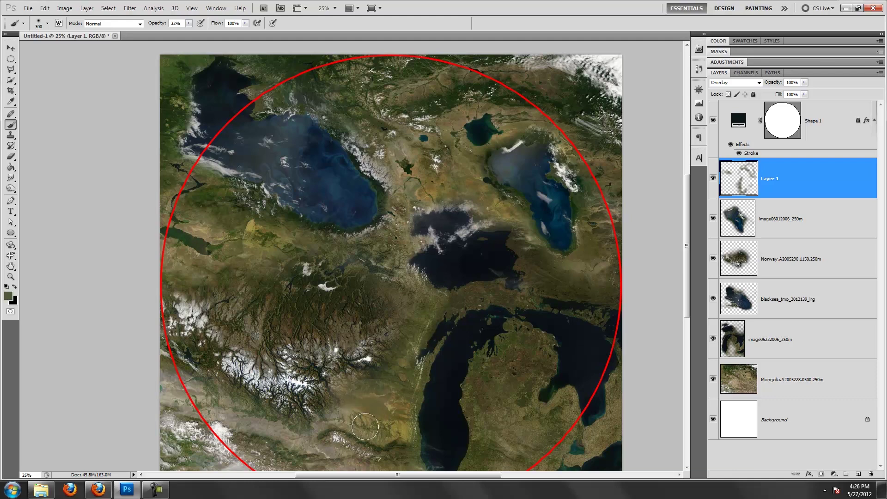
Zoom out to the whole canvas and bring up the Blend texture folder
key(z)
alt+click(360, 269)
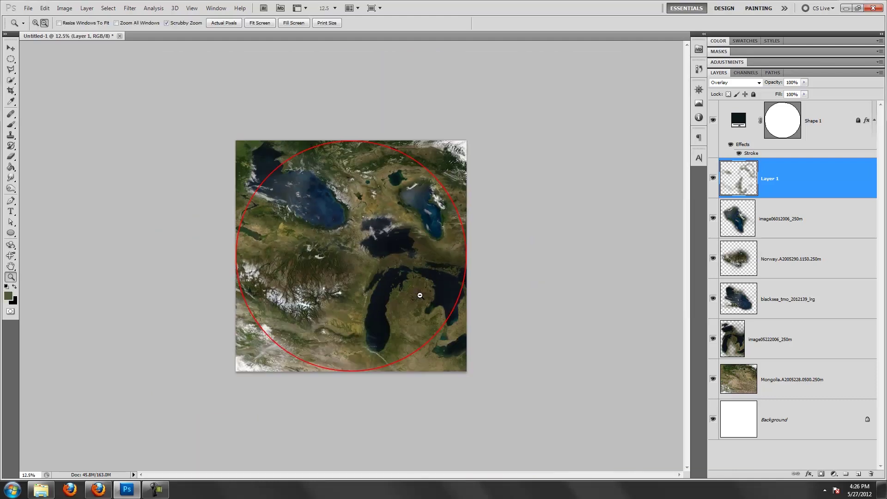
key(b)
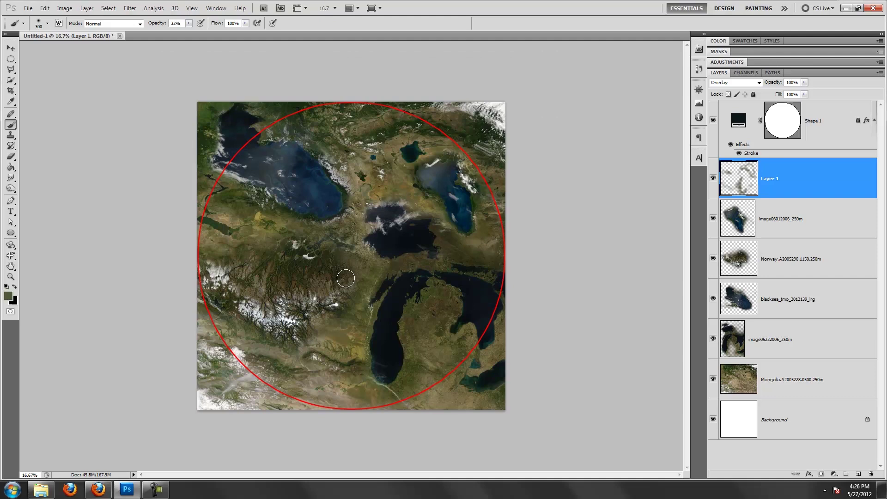
key(v)
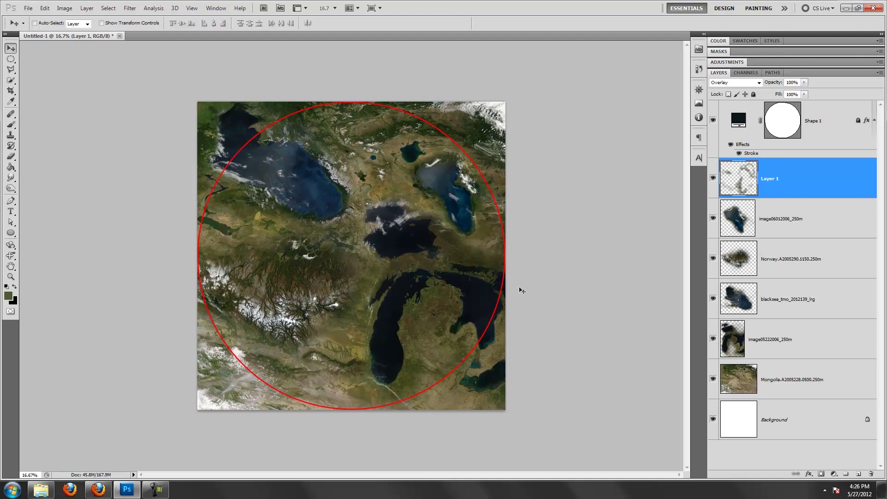
click(41, 490)
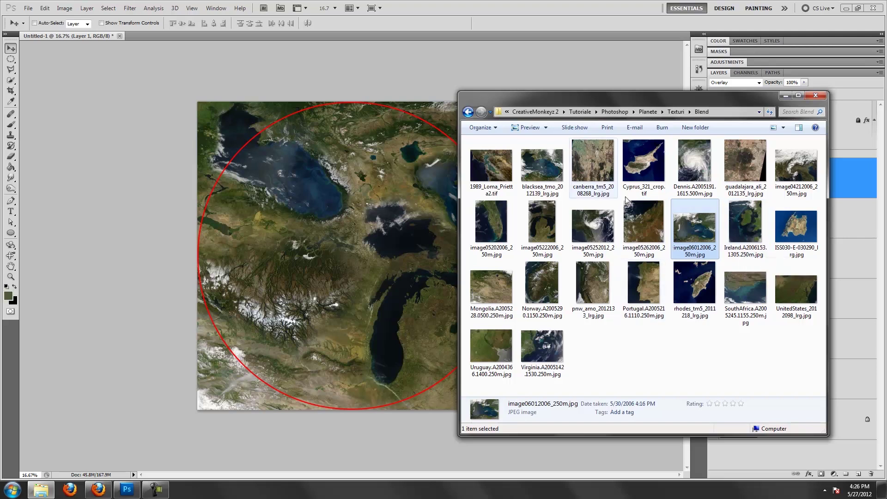
mouse_move(744, 224)
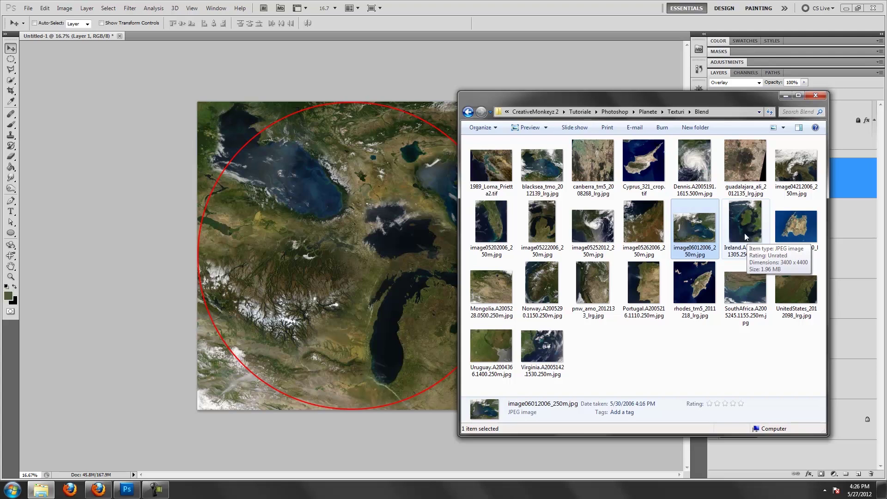
Drag Uruguay.A2004366.1400.250m.jpg from the Blend folder onto the Photoshop canvas
click(495, 347)
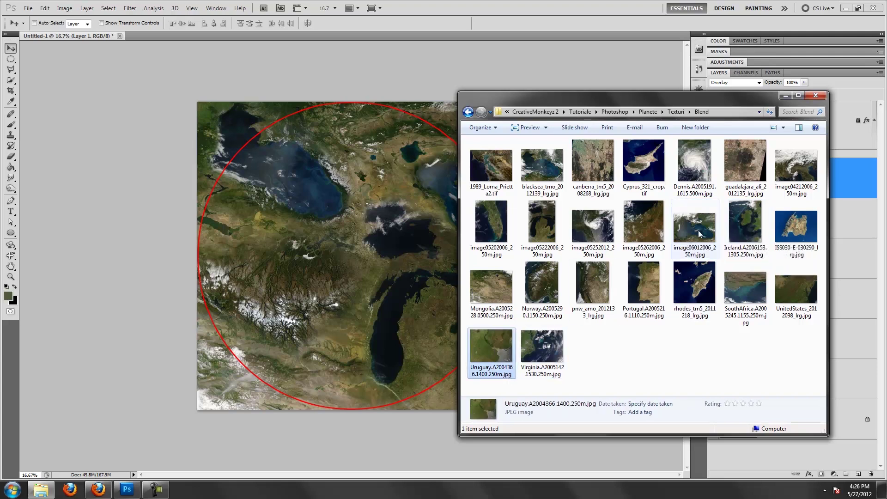
drag(485, 347, 365, 247)
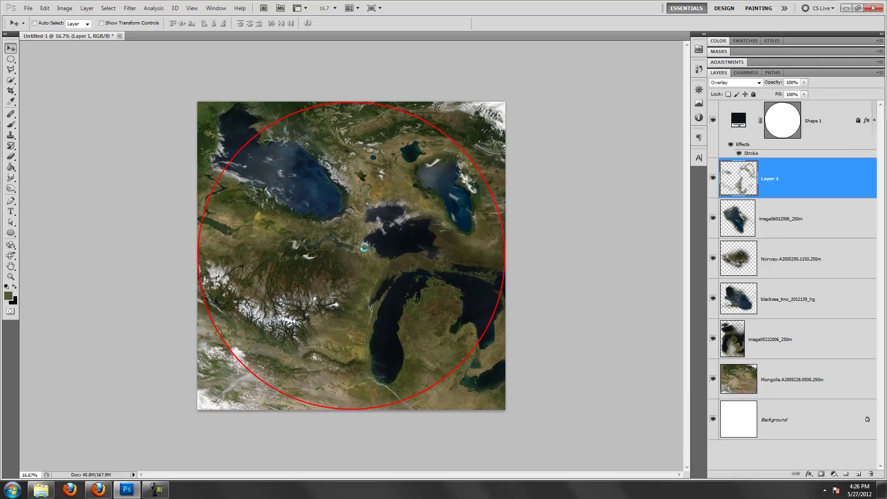
Shift the placed Uruguay image right and down over the red ring and commit it
drag(408, 162, 453, 160)
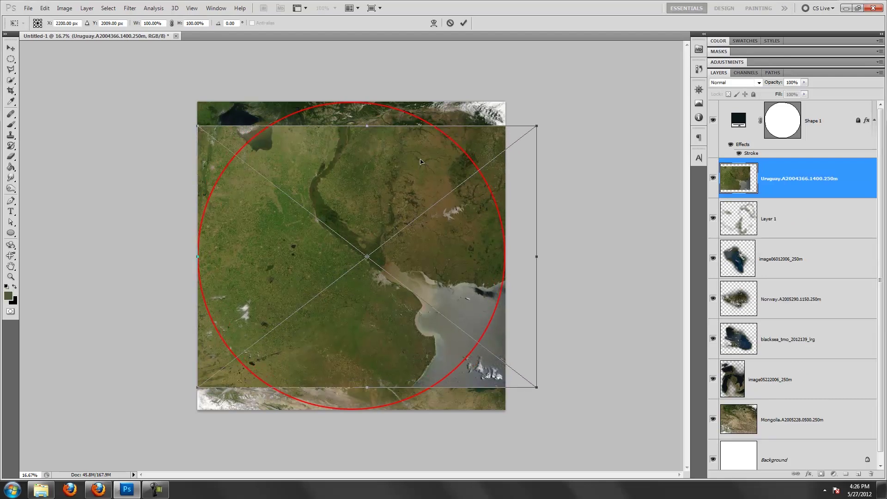
key(Return)
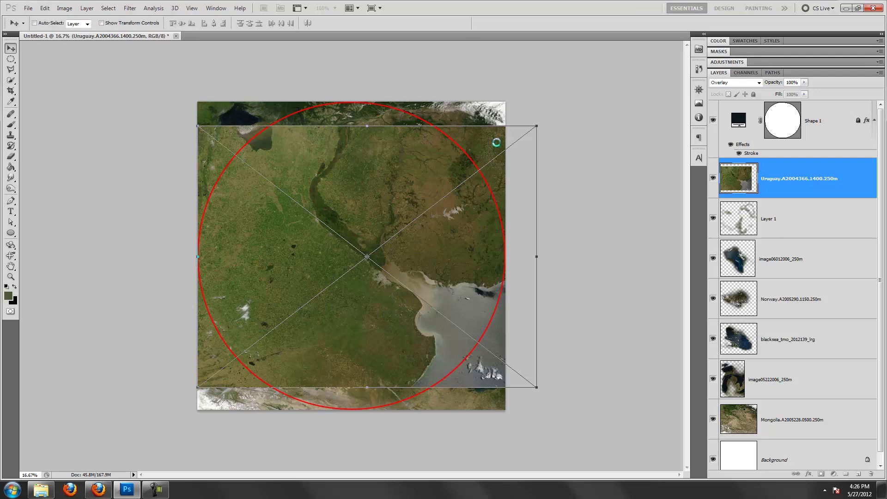
key(z)
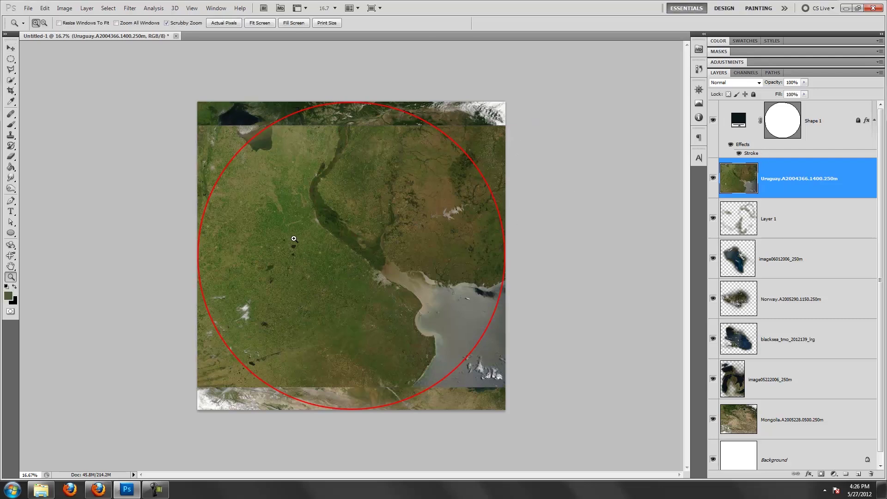
click(292, 239)
key(v)
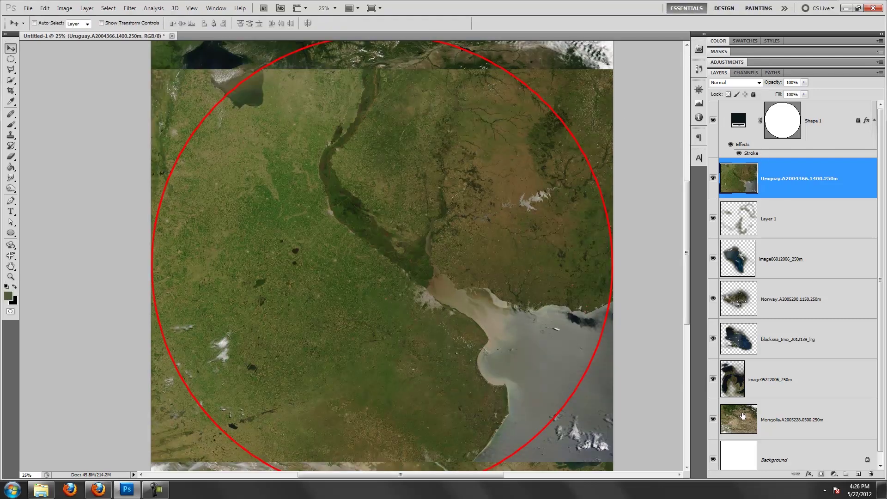
Add a mask to the Uruguay layer and paint black to reveal the upper-left sea and central lake
click(821, 475)
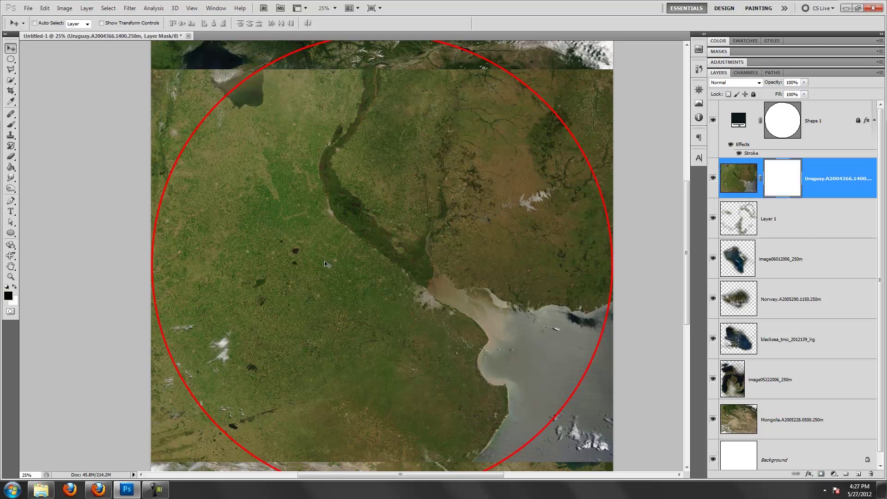
key(b)
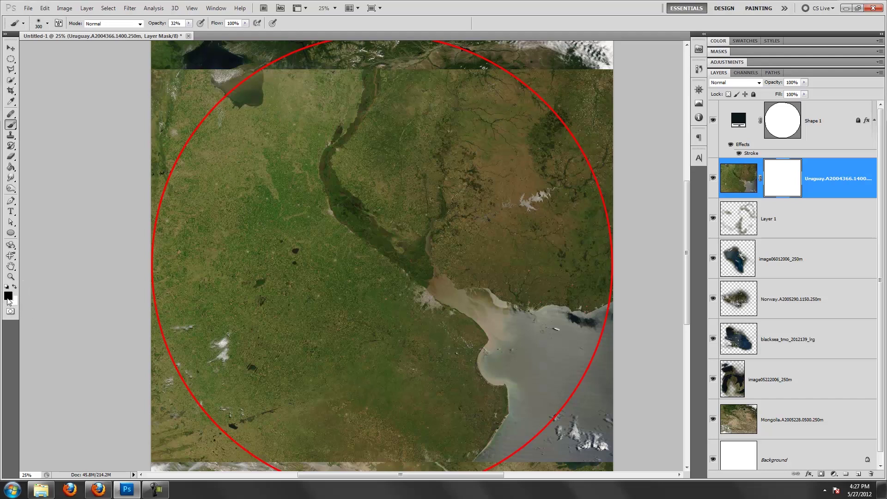
drag(229, 153, 255, 110)
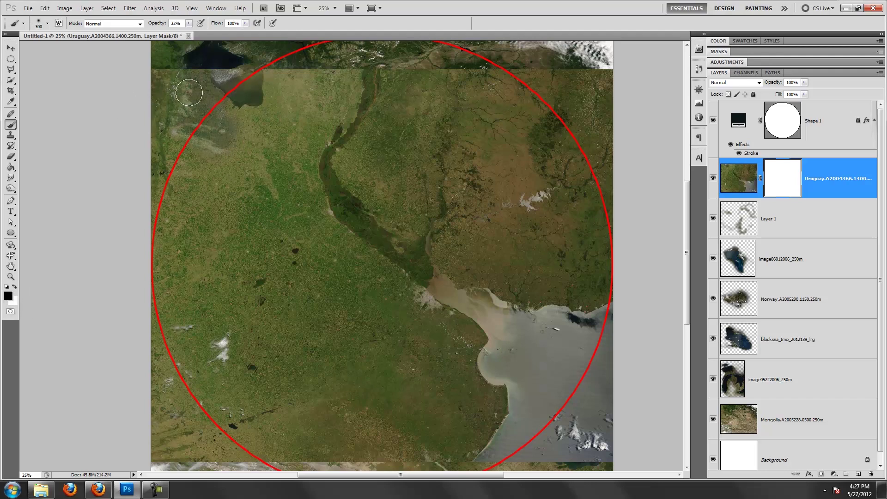
key(0)
mouse_move(226, 111)
mouse_down()
mouse_move(232, 77)
mouse_move(559, 72)
mouse_move(596, 115)
mouse_move(617, 165)
mouse_move(601, 277)
mouse_move(511, 297)
mouse_move(533, 336)
mouse_move(467, 407)
mouse_move(601, 383)
mouse_move(566, 396)
mouse_up()
key(bracketright)
key(bracketright)
key(bracketright)
mouse_move(525, 366)
mouse_down()
mouse_move(466, 396)
mouse_move(505, 329)
mouse_move(509, 227)
mouse_up()
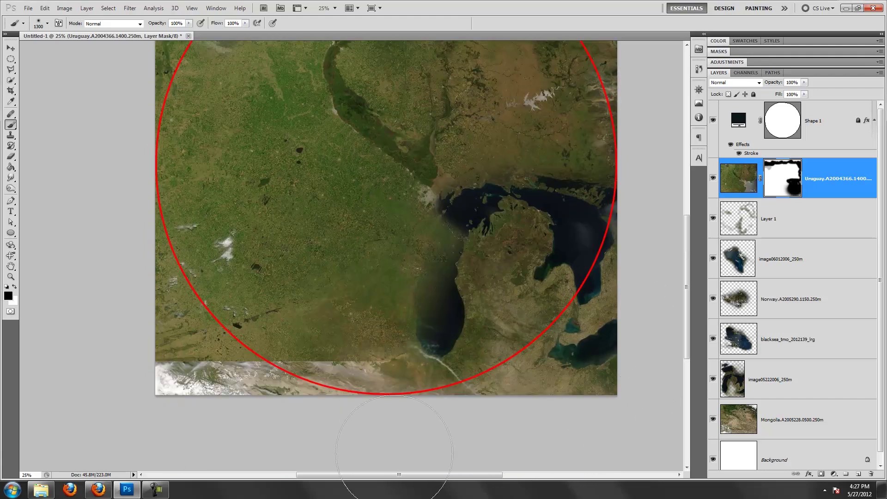
Mask at 100% and 50% opacity to reveal the left-side mountains, seas and Lake Michigan
mouse_move(278, 407)
mouse_down()
mouse_move(238, 401)
mouse_move(189, 323)
mouse_move(199, 148)
mouse_move(258, 138)
mouse_move(233, 215)
mouse_up()
mouse_move(217, 278)
mouse_down()
mouse_move(243, 311)
mouse_move(290, 340)
mouse_up()
key(5)
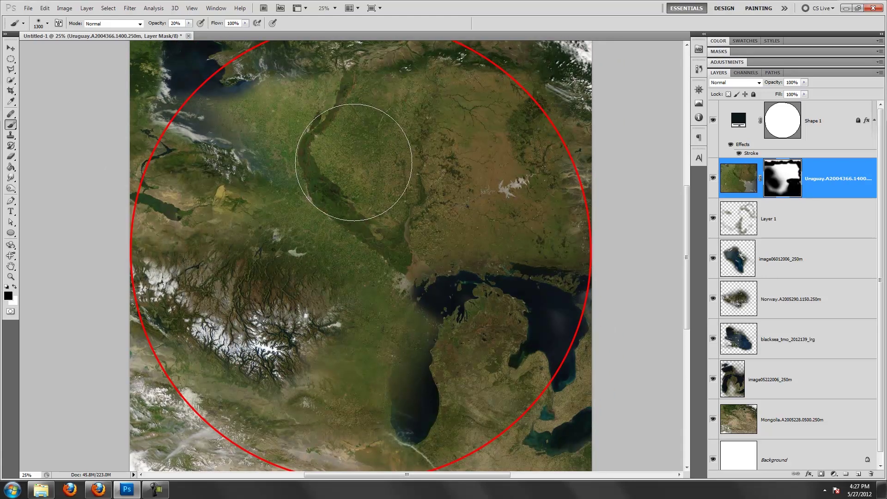
mouse_move(394, 166)
mouse_down()
mouse_move(347, 158)
mouse_move(217, 79)
mouse_move(268, 119)
mouse_move(258, 119)
mouse_move(258, 129)
mouse_move(307, 89)
mouse_up()
key(0)
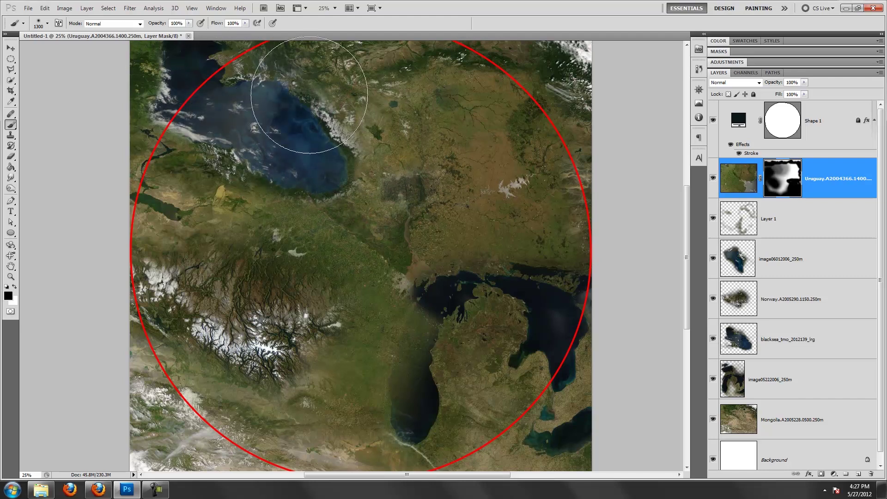
mouse_move(512, 51)
mouse_down()
mouse_move(370, 232)
mouse_move(527, 123)
mouse_up()
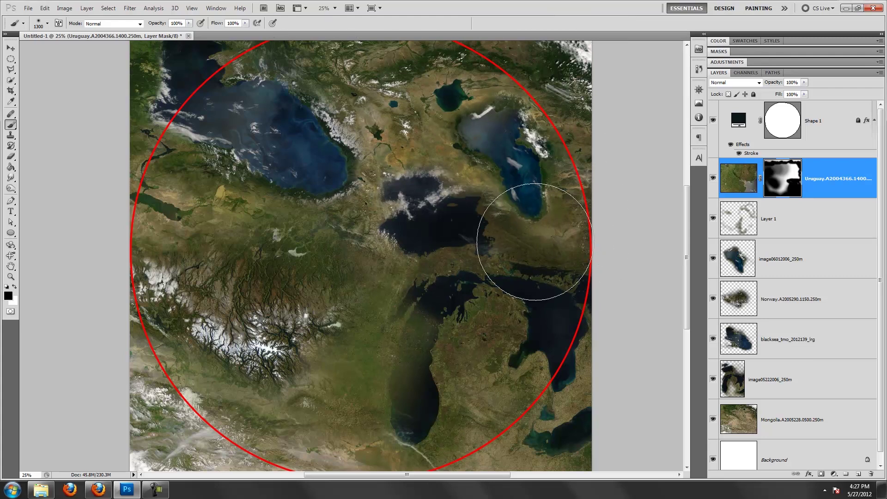
mouse_move(502, 349)
mouse_down()
mouse_move(416, 376)
mouse_move(377, 425)
mouse_move(259, 402)
mouse_up()
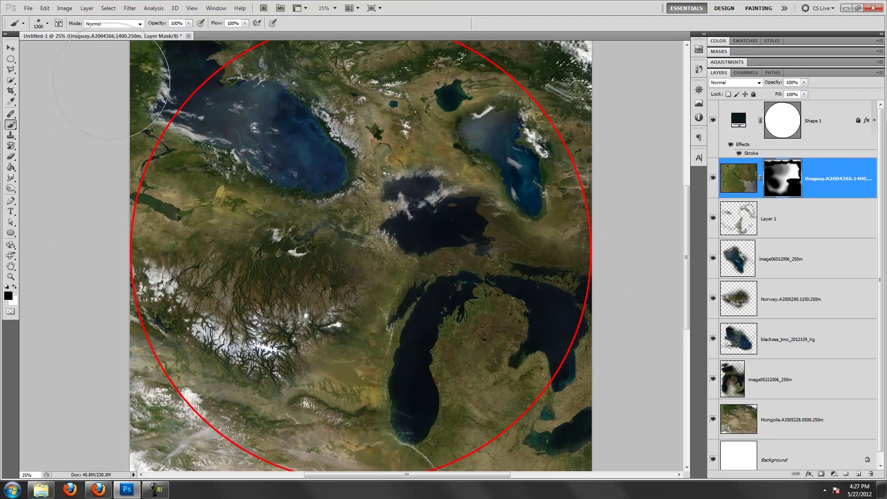
Fill the Uruguay mask with black, then softly paint back some left-side terrain with a 600 px brush
key(alt+BackSpace)
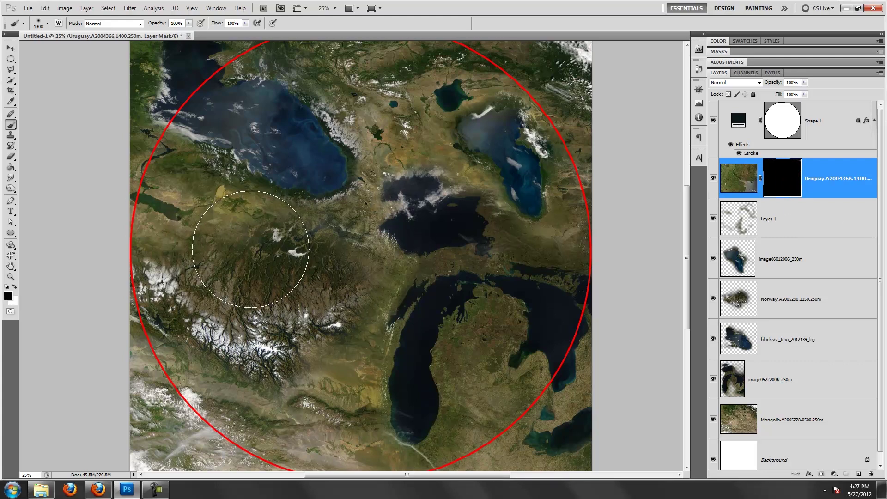
key(bracketleft)
key(bracketleft)
key(bracketleft)
drag(370, 287, 352, 375)
key(z)
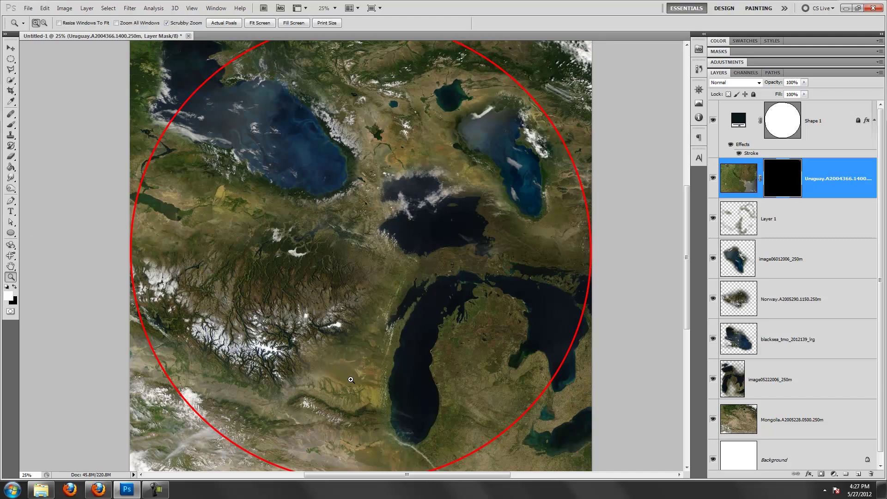
click(354, 377)
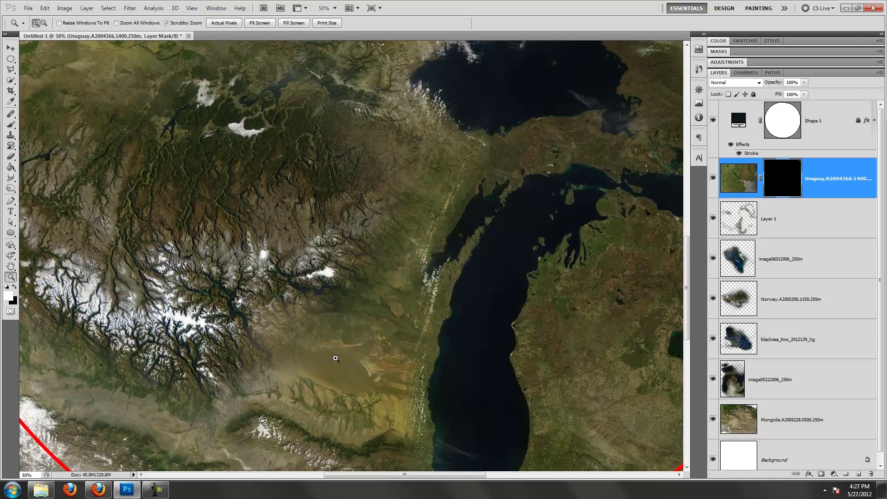
key(b)
Reveal small patches of green Uruguay terrain beside the lake with a 125 px brush
drag(292, 366, 307, 353)
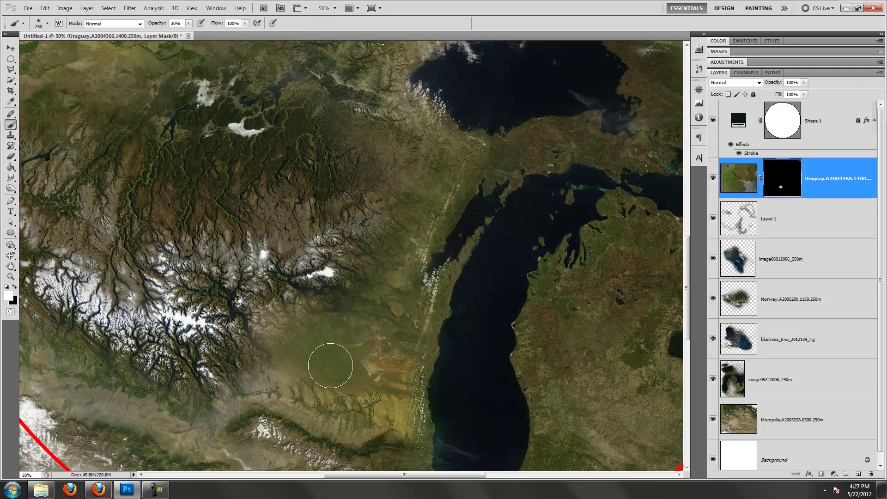
key(bracketleft)
key(bracketleft)
key(bracketleft)
drag(351, 379, 385, 388)
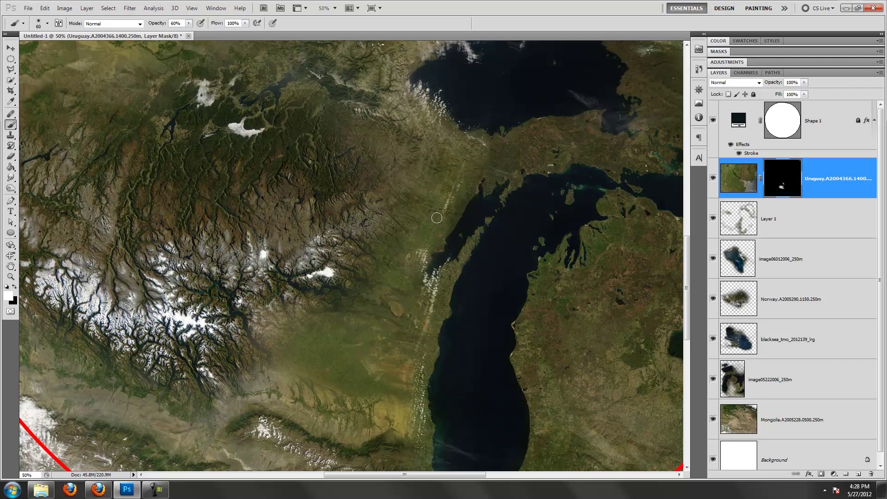
scroll(437, 217, down, 3)
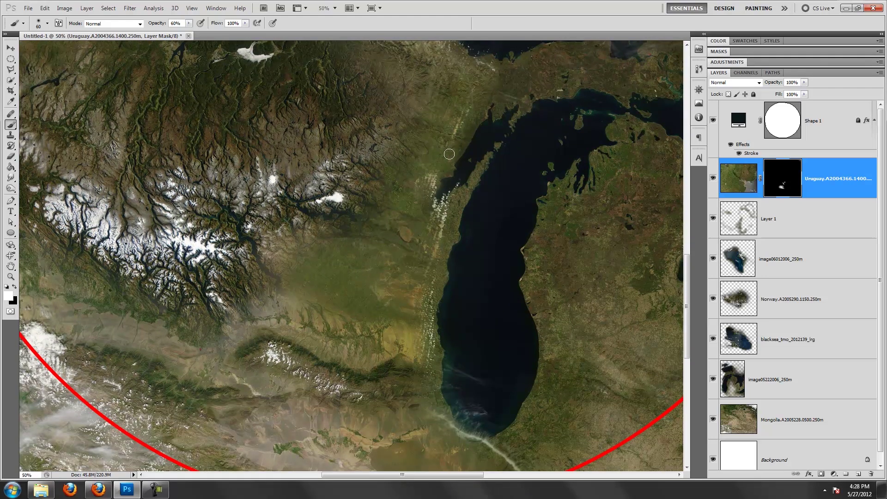
key(z)
drag(457, 167, 441, 164)
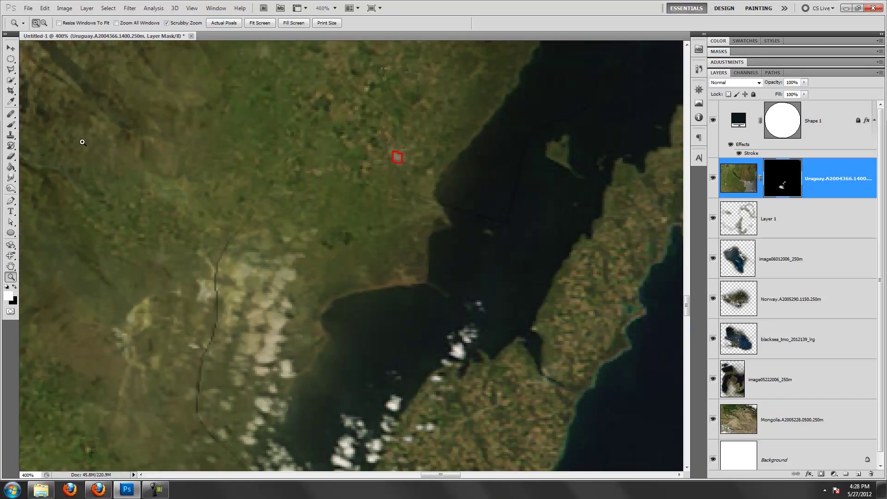
Clone-stamp nearby farmland over the red mark on the Uruguay layer's image pixels
drag(415, 191, 432, 252)
click(727, 176)
click(780, 187)
click(734, 179)
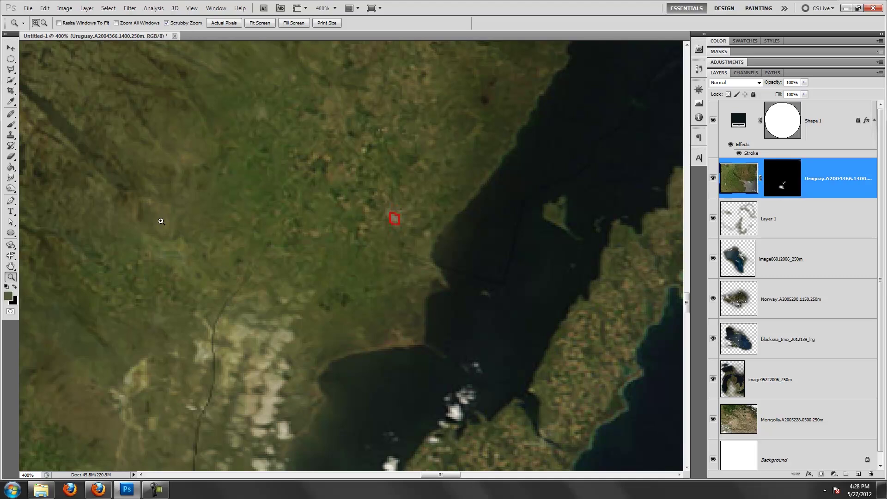
click(11, 135)
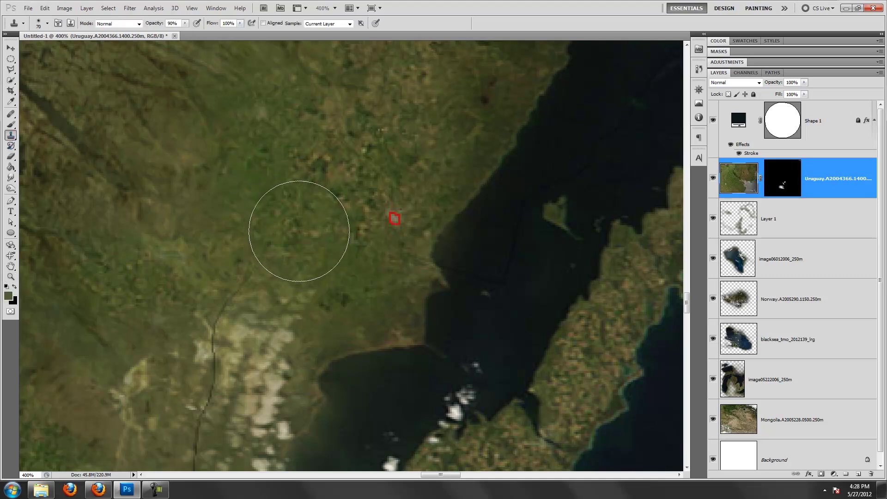
key(bracketleft)
key(bracketleft)
key(bracketleft)
key(bracketright)
alt+click(319, 202)
drag(406, 212, 395, 213)
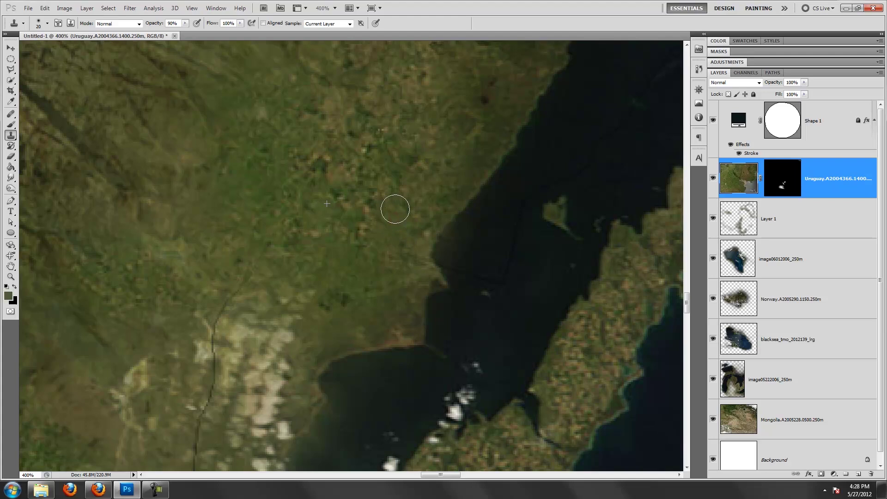
key(z)
alt+click(344, 223)
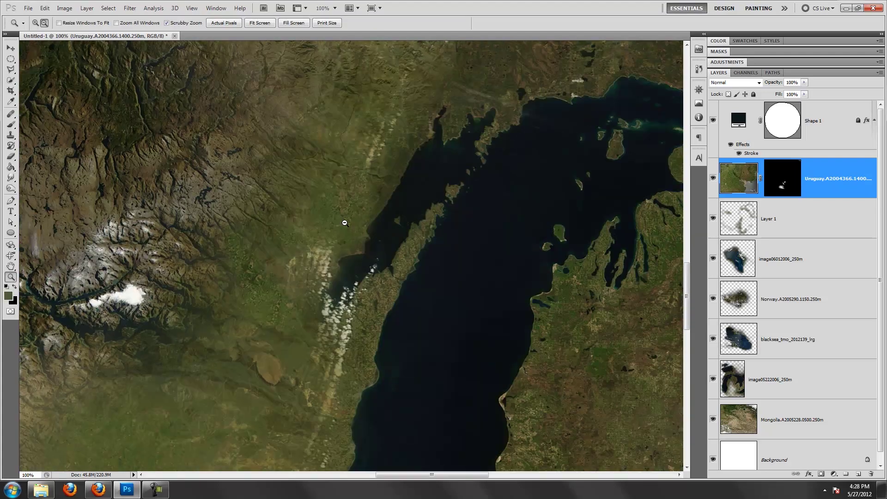
On the Uruguay mask, paint at 60% to reveal green farmland toward the northern coast
key(s)
click(780, 195)
key(v)
mouse_move(391, 208)
mouse_down()
mouse_move(357, 297)
mouse_move(425, 353)
mouse_move(430, 327)
mouse_up()
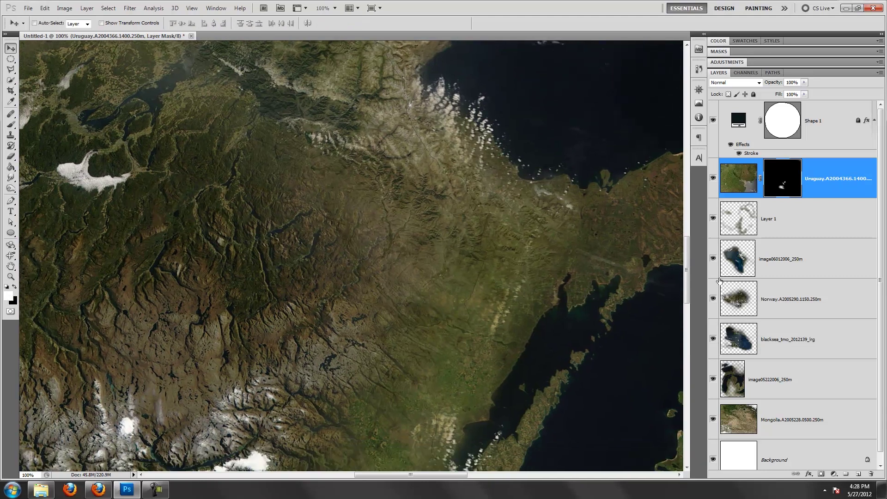
key(b)
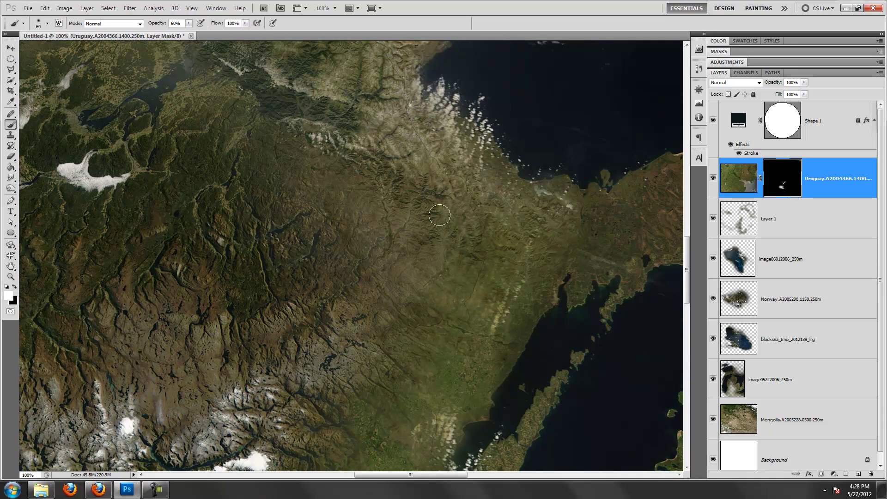
mouse_move(479, 199)
mouse_down()
mouse_move(539, 259)
mouse_move(539, 277)
mouse_move(401, 234)
mouse_move(471, 299)
mouse_move(397, 272)
mouse_up()
drag(354, 231, 269, 170)
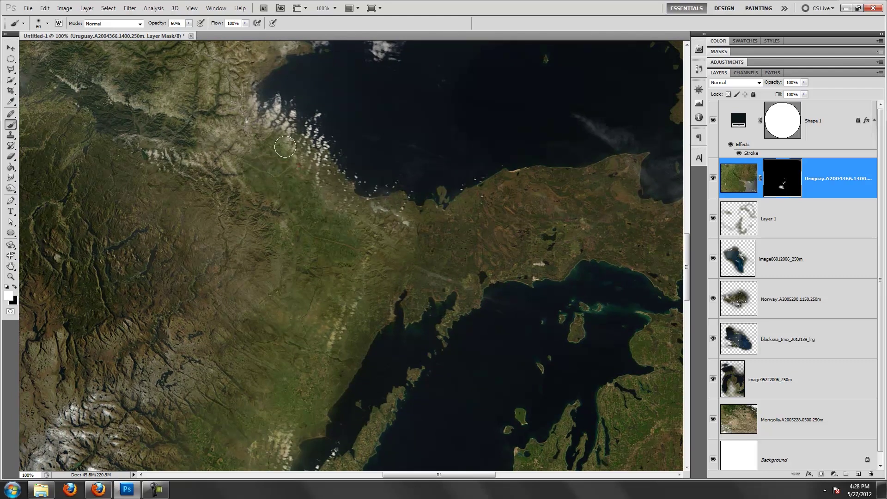
Reveal more green farmland across the central band, then zoom out to the whole circle
mouse_move(311, 248)
mouse_down()
mouse_move(402, 312)
mouse_move(421, 198)
mouse_move(501, 169)
mouse_up()
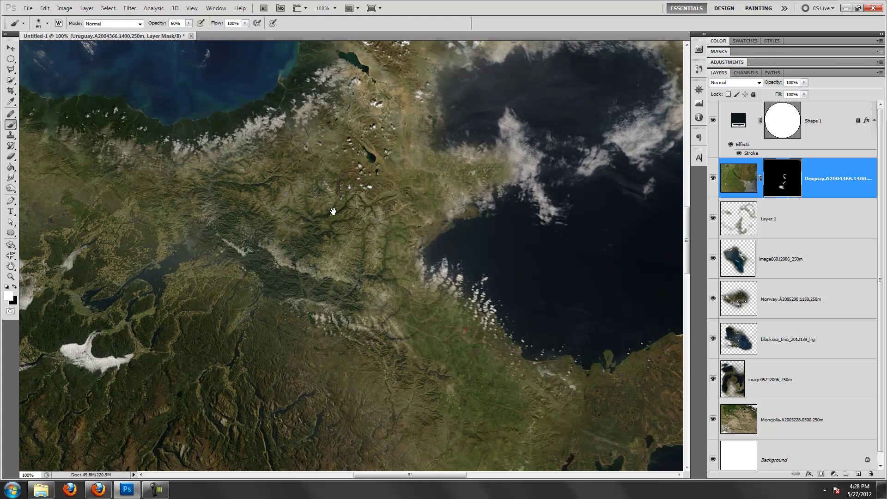
drag(351, 166, 395, 235)
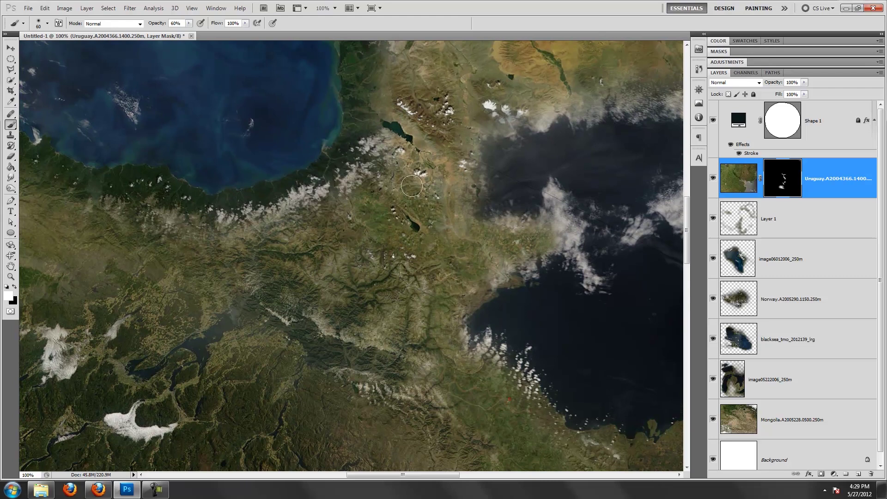
mouse_move(201, 222)
mouse_down()
mouse_move(295, 249)
mouse_move(367, 194)
mouse_up()
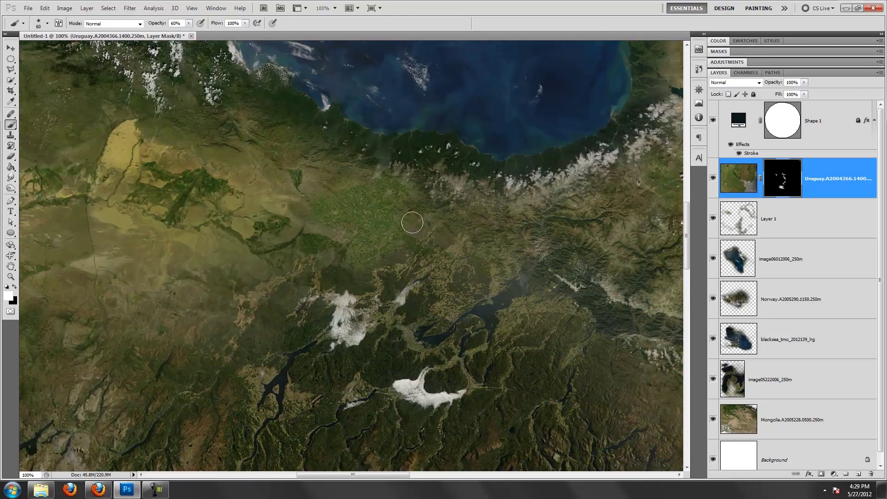
drag(204, 267, 363, 253)
drag(265, 211, 353, 237)
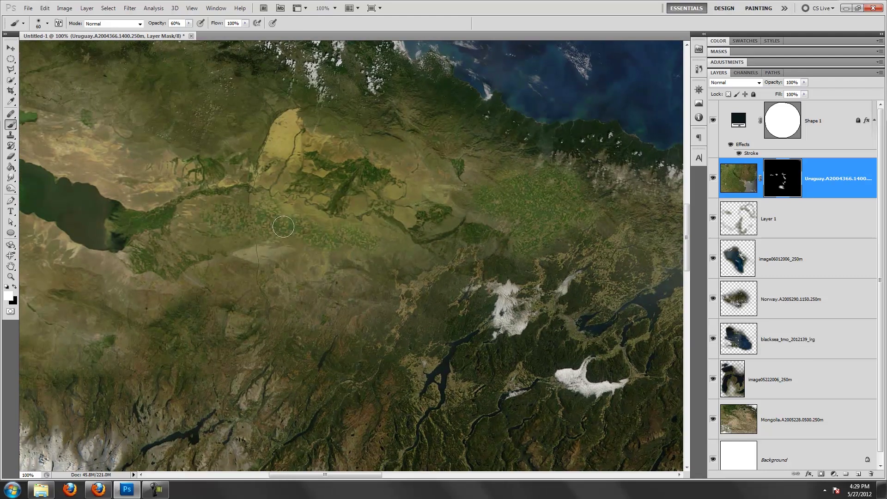
drag(235, 153, 321, 253)
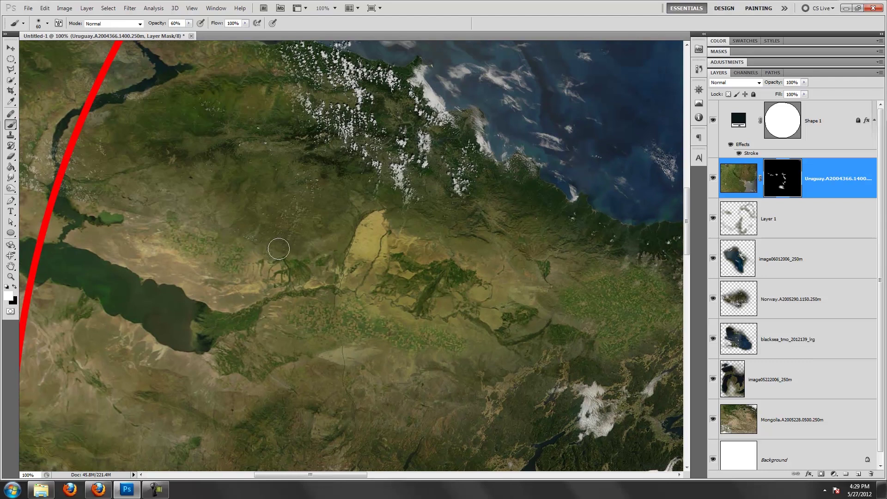
key(z)
alt+click(485, 393)
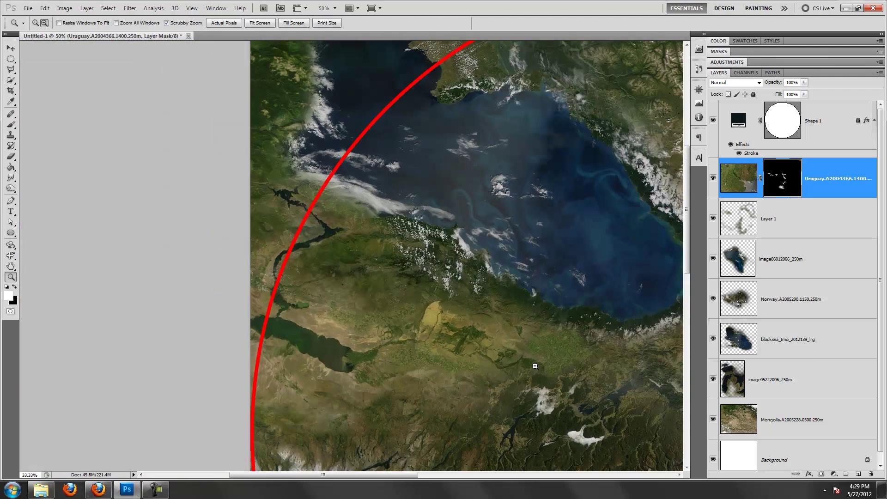
alt+click(535, 366)
key(b)
mouse_move(620, 392)
mouse_down()
mouse_move(368, 219)
mouse_move(401, 215)
mouse_up()
Select the Uruguay through Mongolia layers and merge them into one Uruguay layer
key(v)
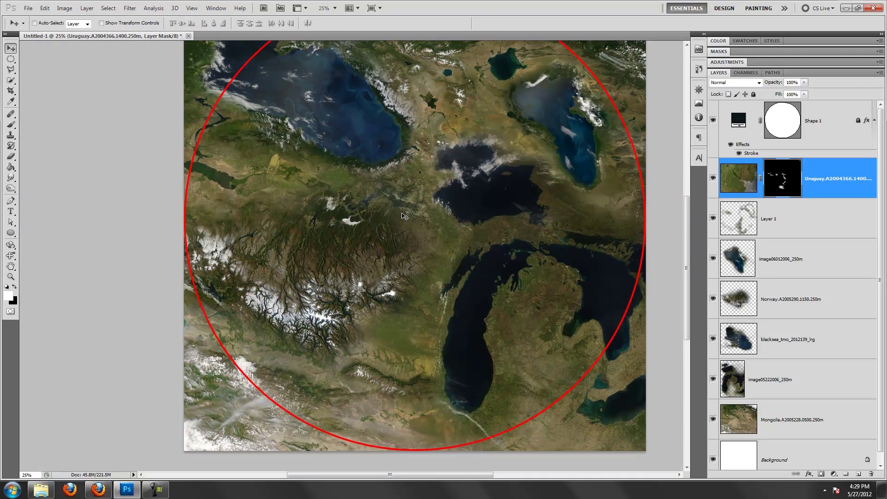
key(z)
alt+click(403, 215)
key(v)
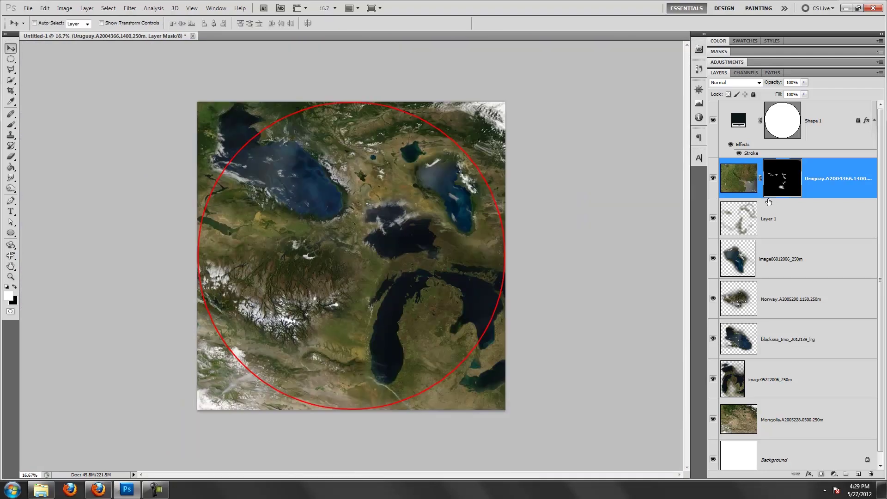
scroll(811, 280, down, 1)
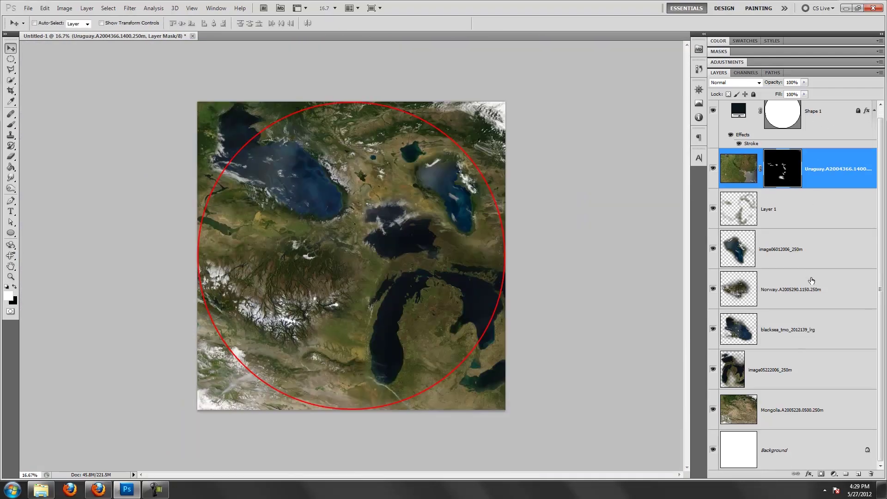
shift+click(816, 427)
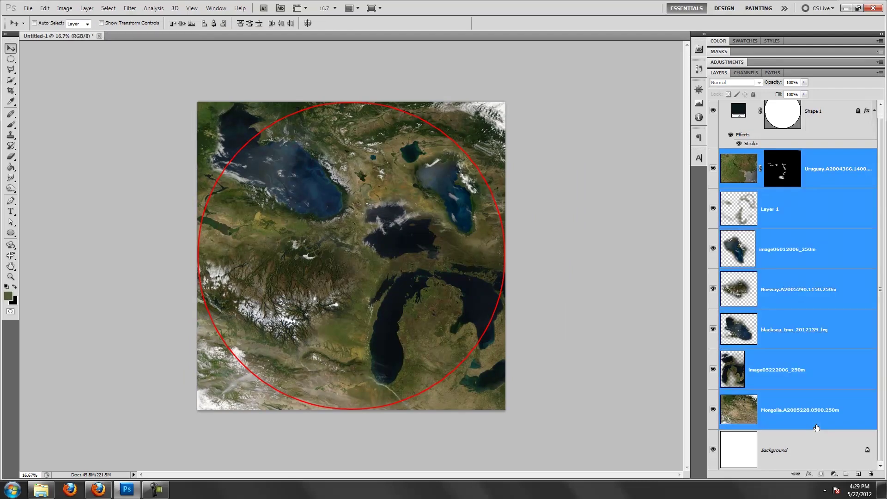
click(832, 159)
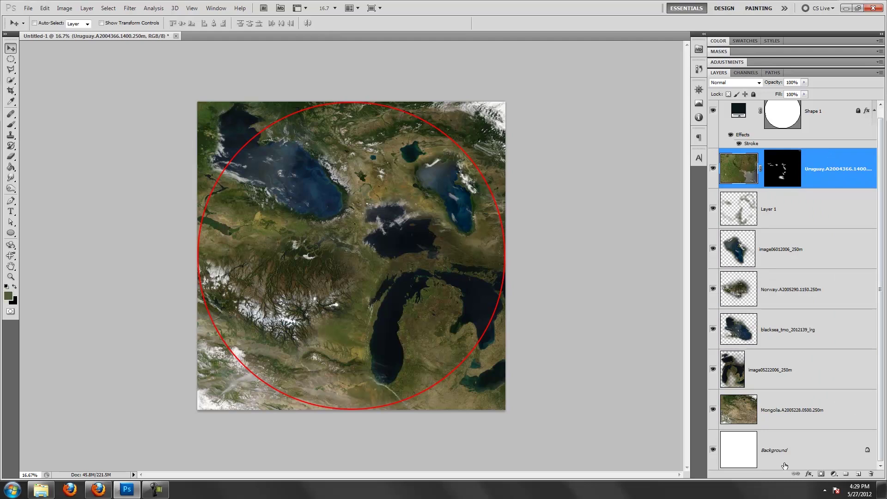
shift+click(852, 412)
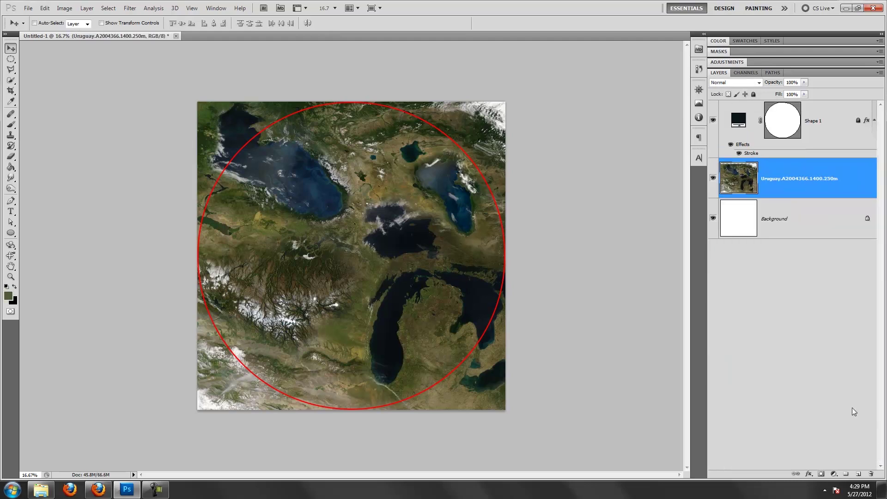
click(713, 179)
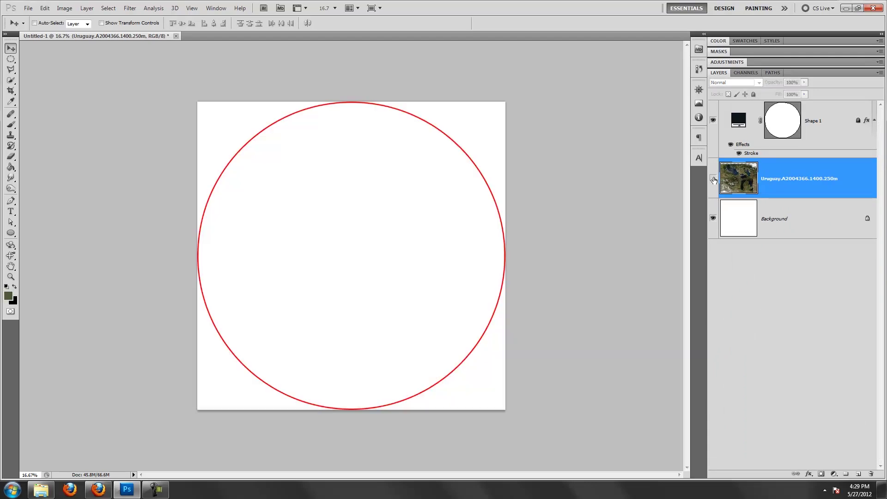
click(11, 92)
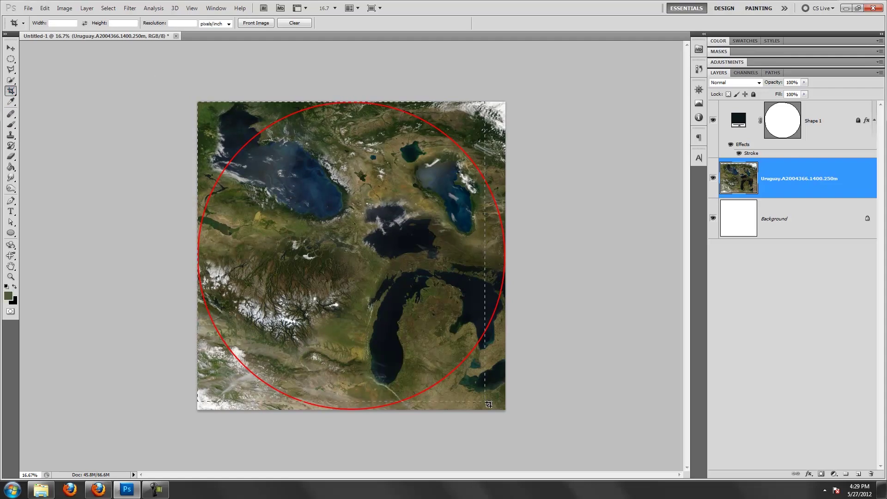
Crop the canvas to a box covering the whole square image and check the merged layer
drag(306, 243, 516, 424)
right_click(395, 223)
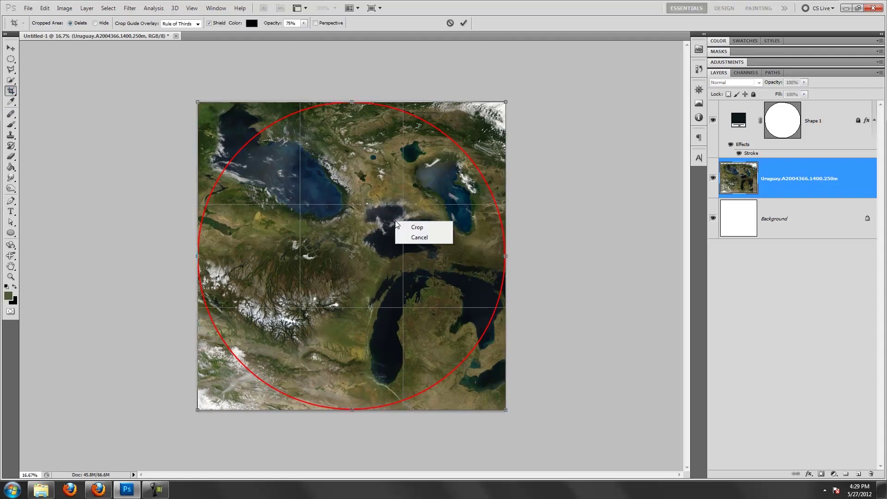
click(407, 228)
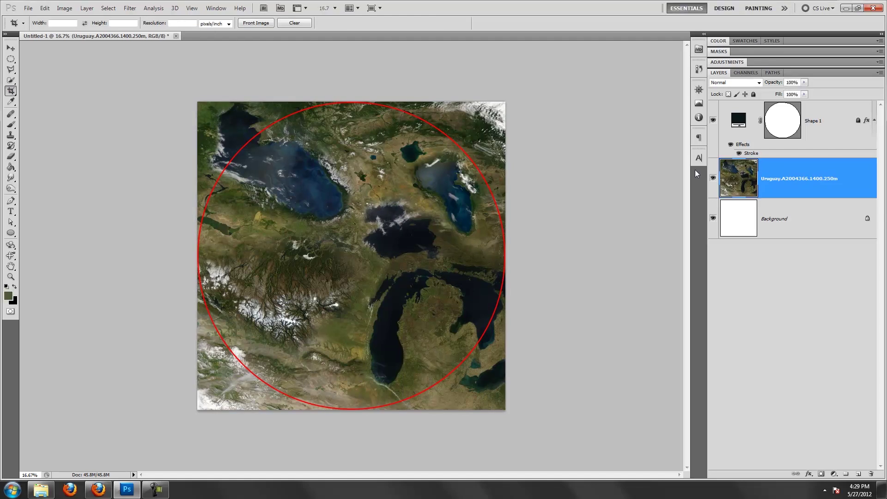
key(v)
click(714, 178)
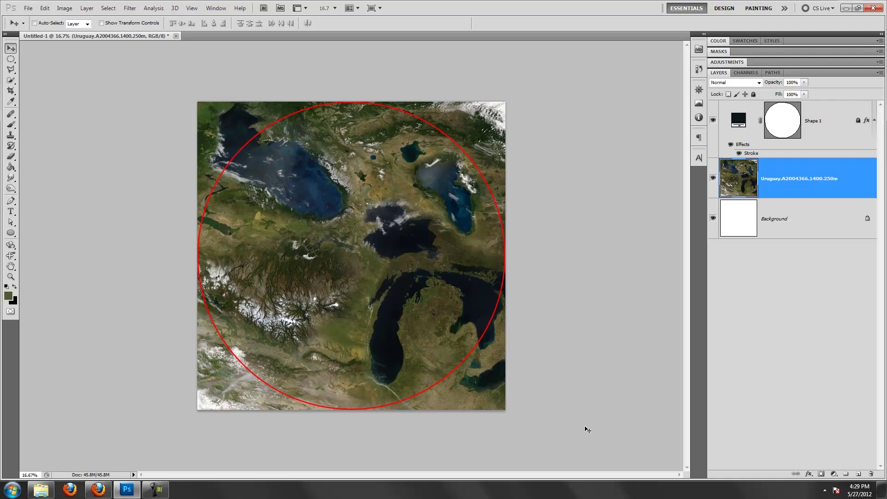